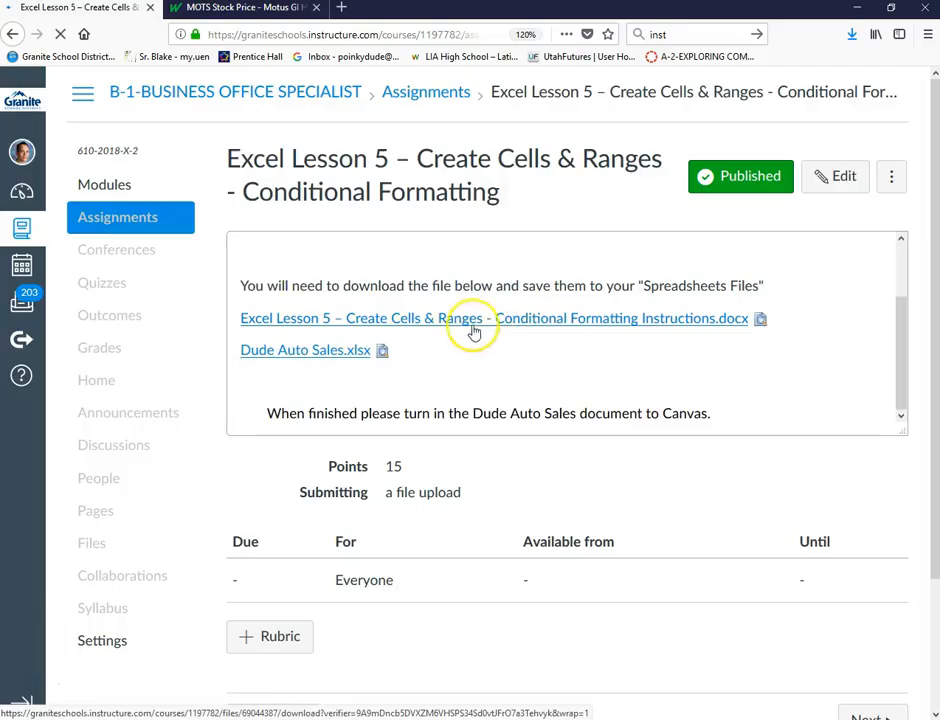
Download the lesson instructions document and the Dude Auto Sales.xlsx workbook, and open both
{"action": "left_click", "coordinate": [748, 436]}
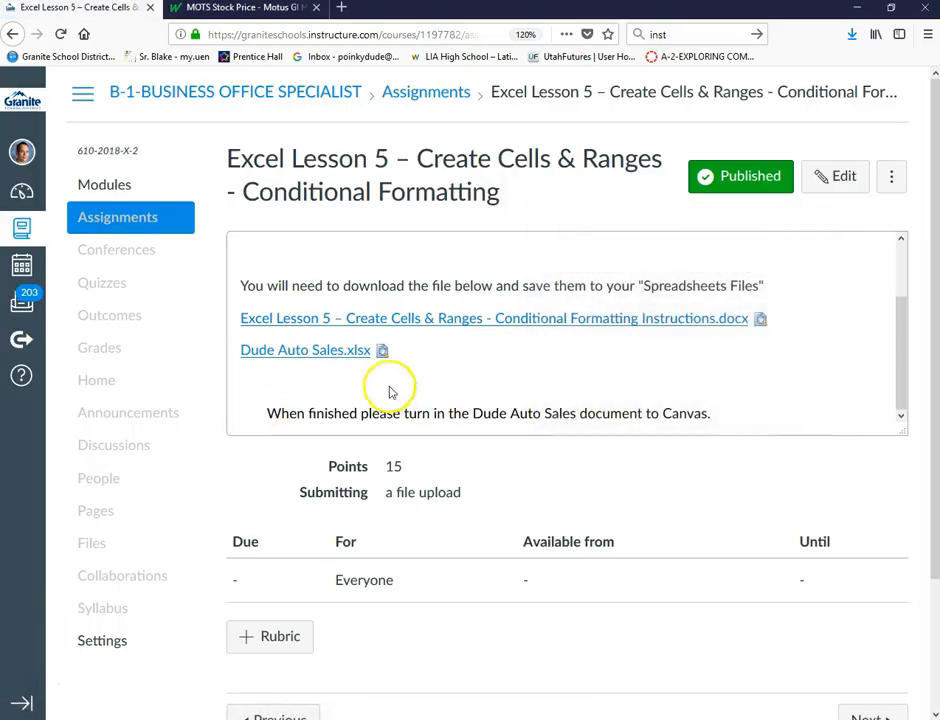
{"action": "left_click", "coordinate": [342, 357]}
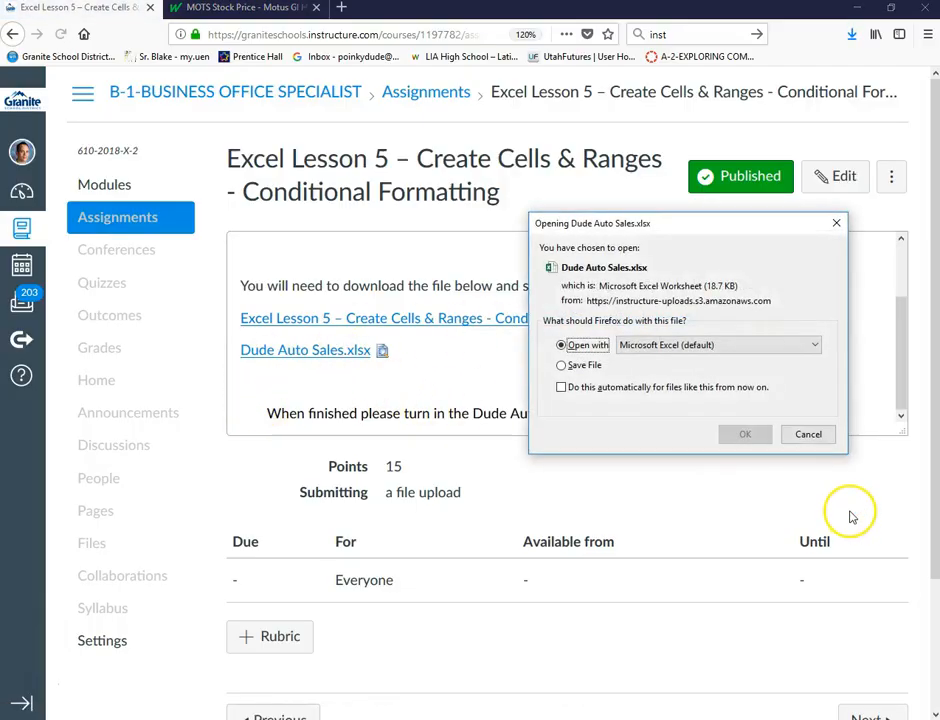
{"action": "left_click", "coordinate": [756, 438]}
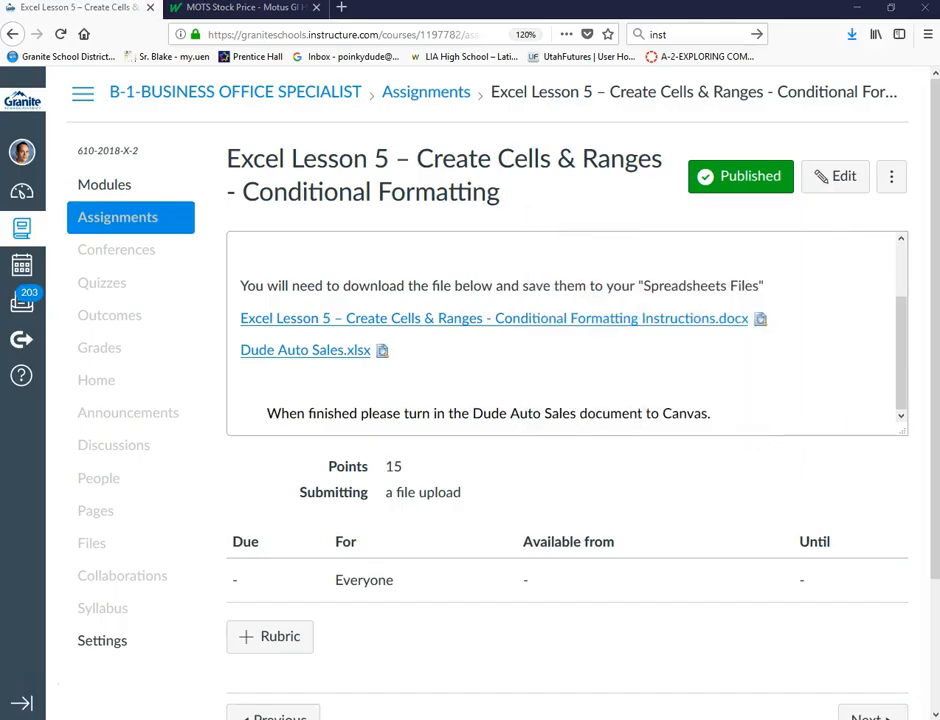
{"action": "left_click_drag", "start_coordinate": [939, 62], "coordinate": [503, 86]}
Maximize the Word instructions window to read the project description and steps
{"action": "left_click", "coordinate": [716, 82]}
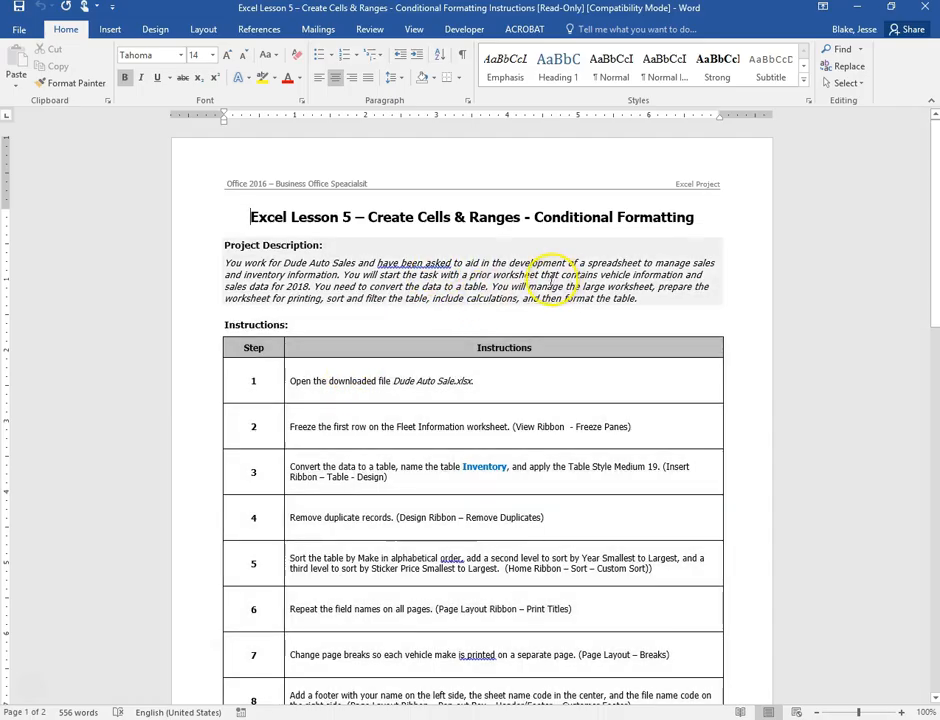
{"action": "left_click", "coordinate": [474, 300]}
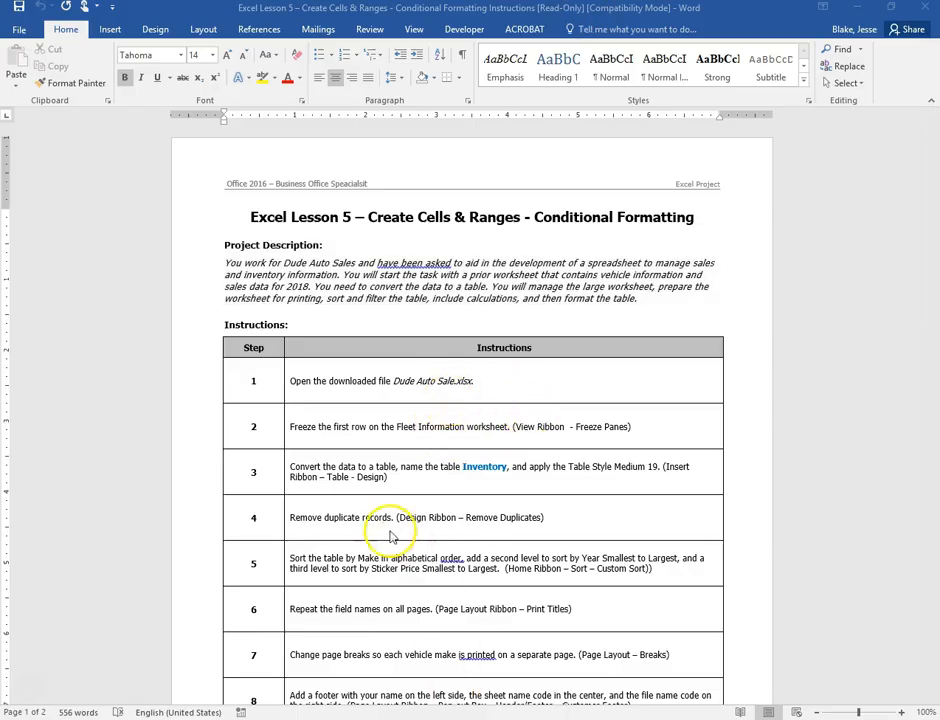
Move Word aside, maximize the Dude Auto Sales workbook and enable editing
{"action": "left_click_drag", "start_coordinate": [602, 13], "coordinate": [938, 8]}
{"action": "left_click_drag", "start_coordinate": [938, 115], "coordinate": [323, 83]}
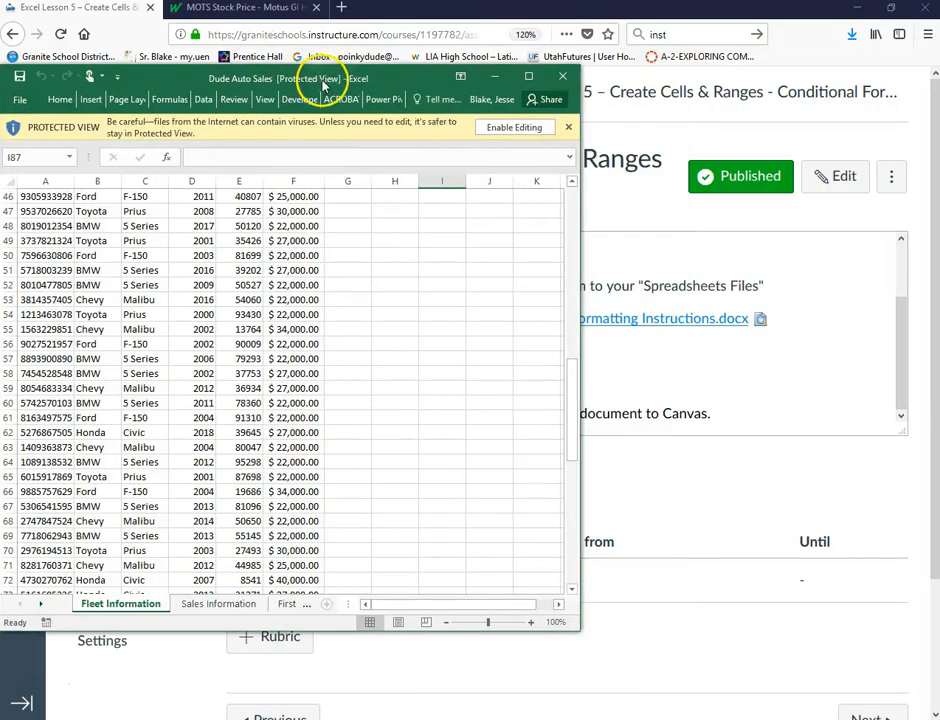
{"action": "left_click", "coordinate": [529, 79]}
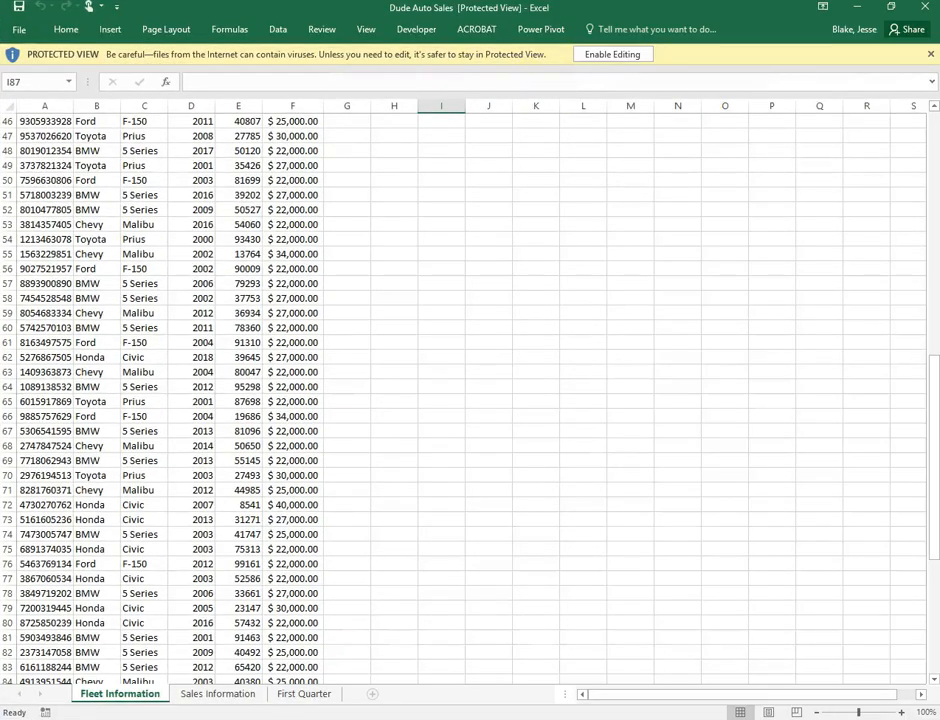
{"action": "left_click", "coordinate": [598, 57]}
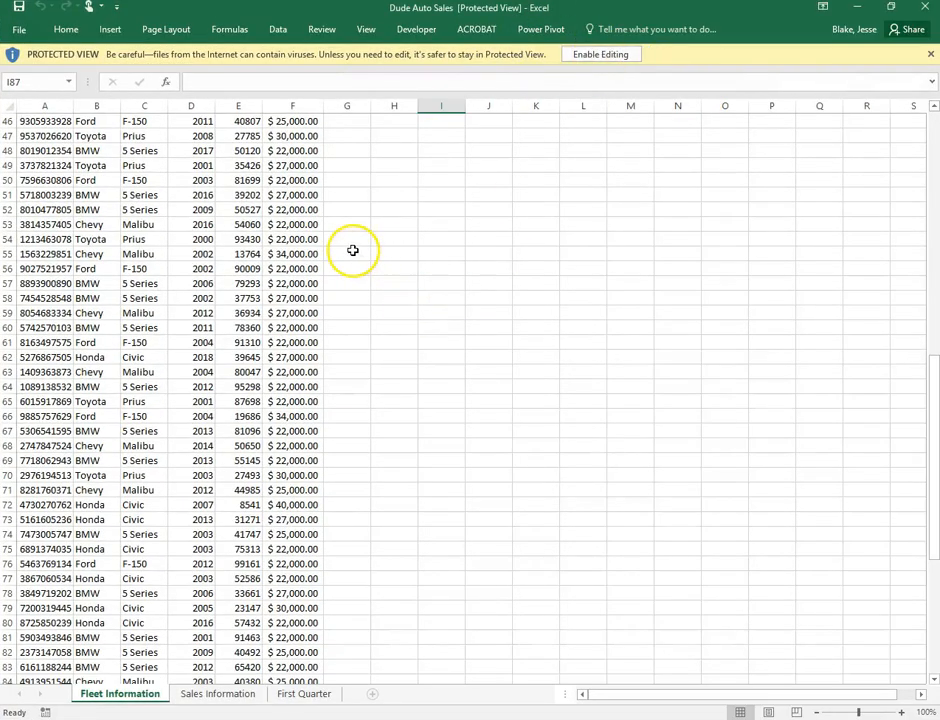
{"action": "left_click", "coordinate": [629, 54]}
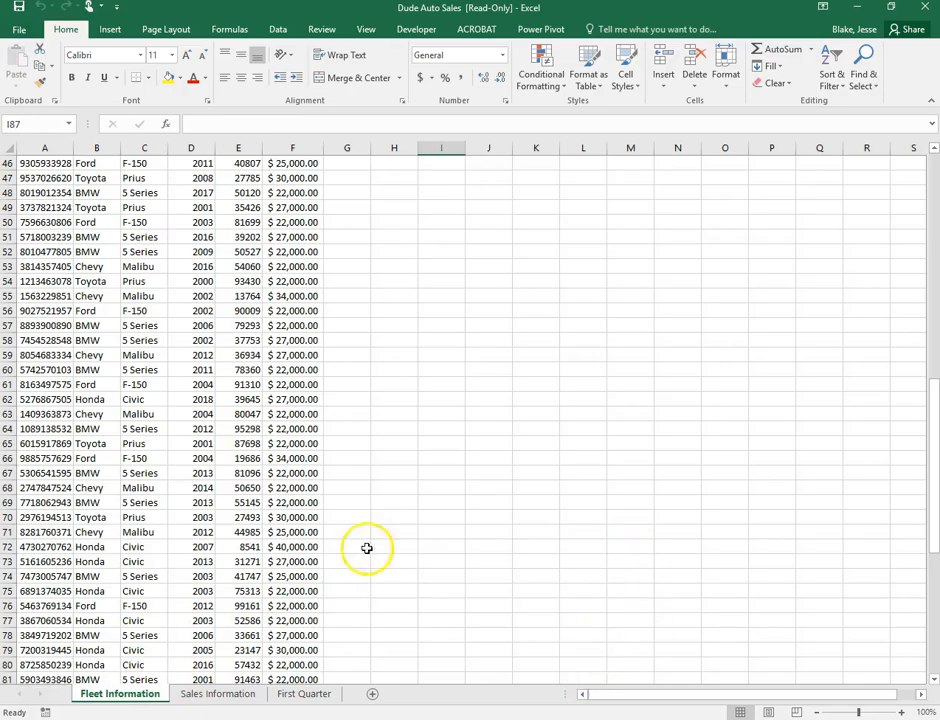
Return to the top of the Fleet Information sheet and select header row 1
{"action": "scroll", "coordinate": [297, 400], "scroll_direction": "up", "scroll_amount": 4}
{"action": "scroll", "coordinate": [297, 405], "scroll_direction": "up", "scroll_amount": 11}
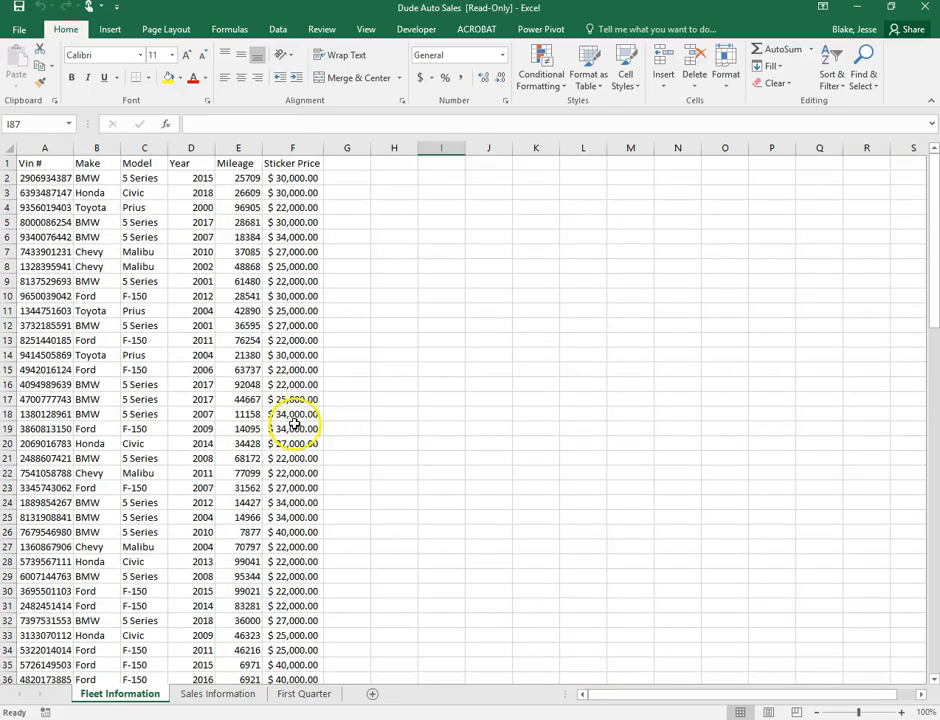
{"action": "left_click", "coordinate": [9, 163]}
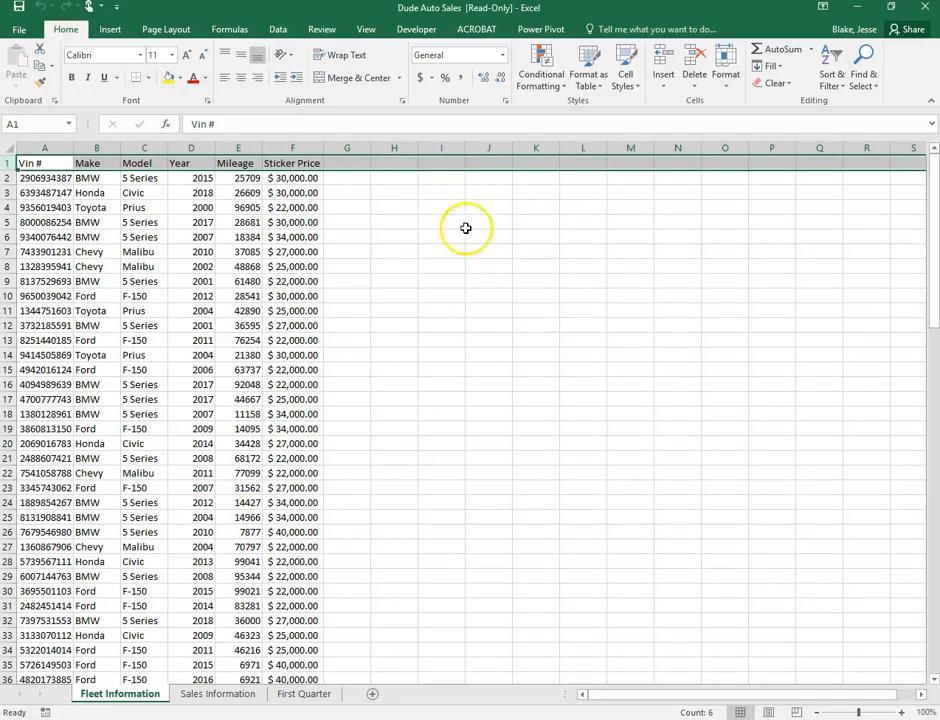
{"action": "scroll", "coordinate": [285, 303], "scroll_direction": "down", "scroll_amount": 6}
{"action": "scroll", "coordinate": [290, 300], "scroll_direction": "up", "scroll_amount": 6}
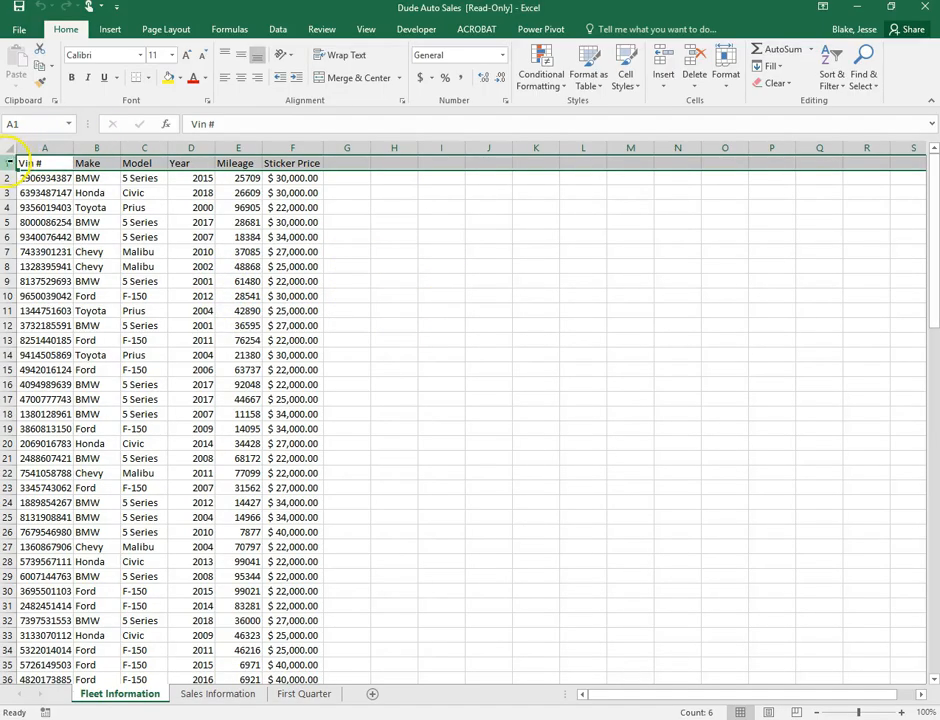
Freeze the top row of Fleet Information and scroll to confirm the headers stay fixed
{"action": "left_click", "coordinate": [367, 30]}
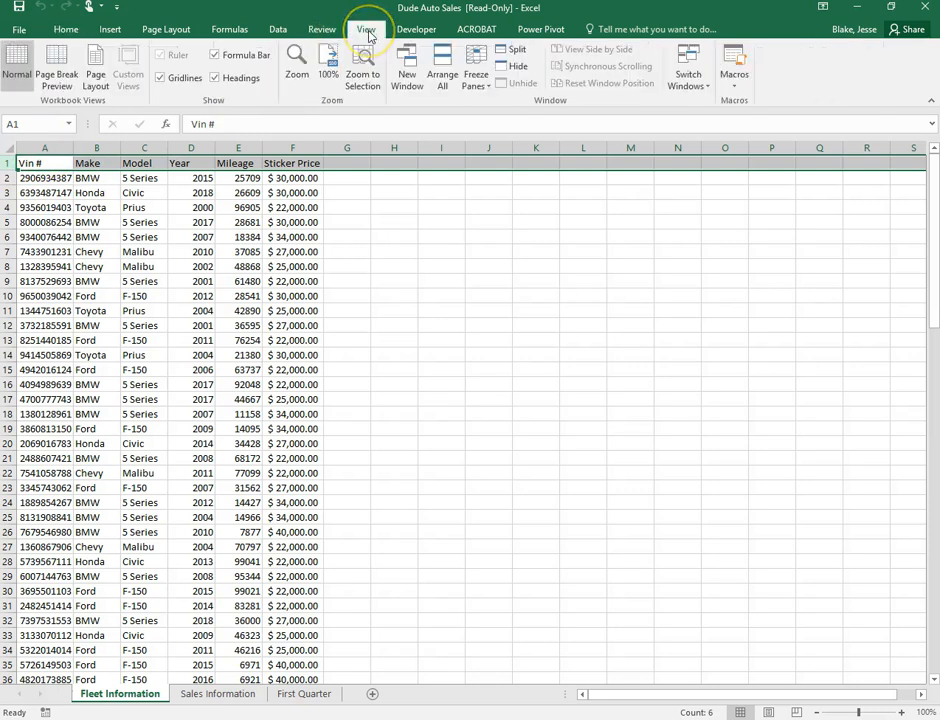
{"action": "left_click", "coordinate": [474, 86]}
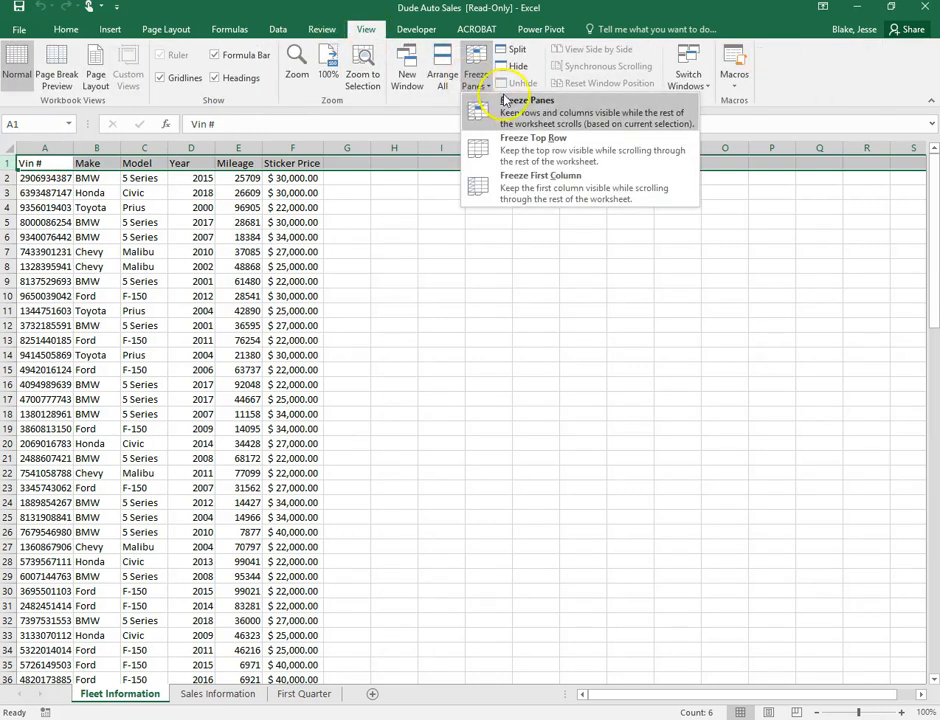
{"action": "left_click", "coordinate": [546, 150]}
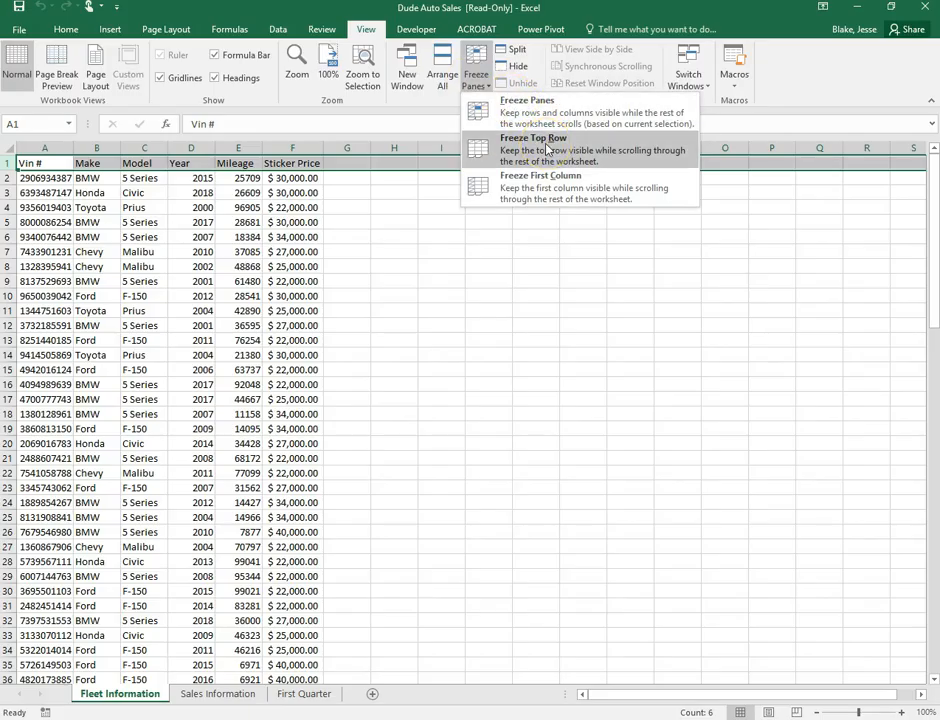
{"action": "left_click", "coordinate": [546, 150]}
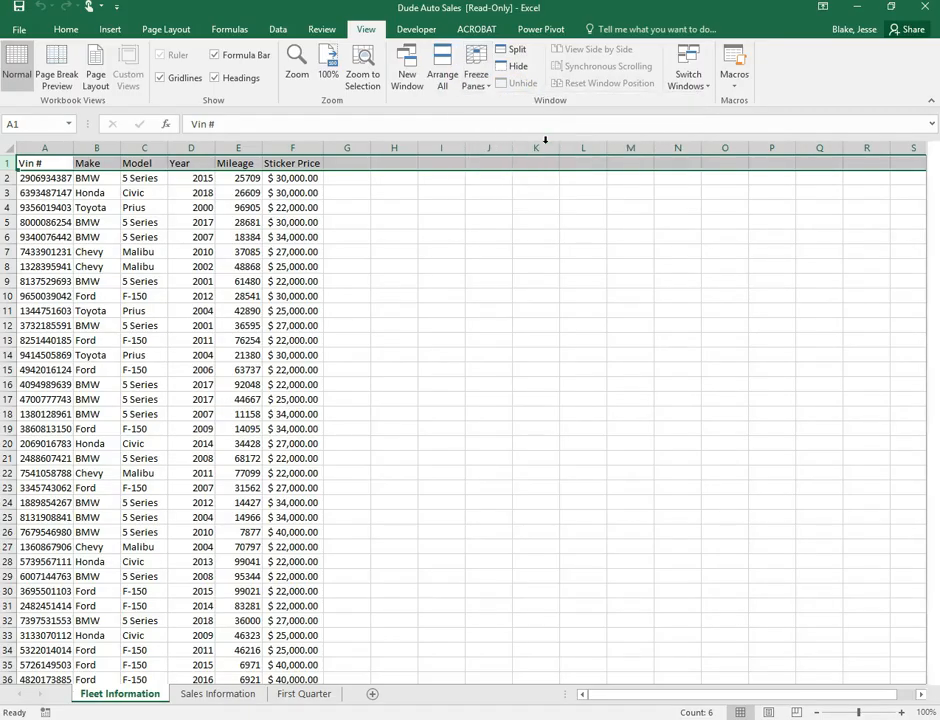
{"action": "left_click", "coordinate": [456, 269]}
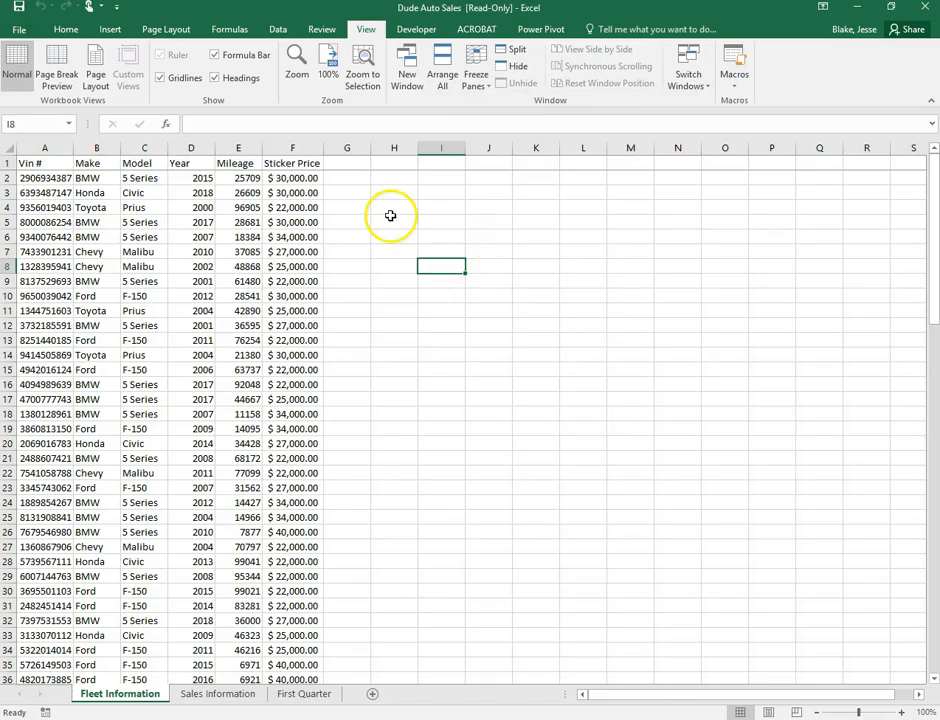
{"action": "scroll", "coordinate": [386, 208], "scroll_direction": "down", "scroll_amount": 20}
{"action": "scroll", "coordinate": [381, 207], "scroll_direction": "down", "scroll_amount": 11}
{"action": "scroll", "coordinate": [373, 206], "scroll_direction": "up", "scroll_amount": 13}
{"action": "scroll", "coordinate": [378, 208], "scroll_direction": "down", "scroll_amount": 12}
{"action": "scroll", "coordinate": [379, 228], "scroll_direction": "down", "scroll_amount": 14}
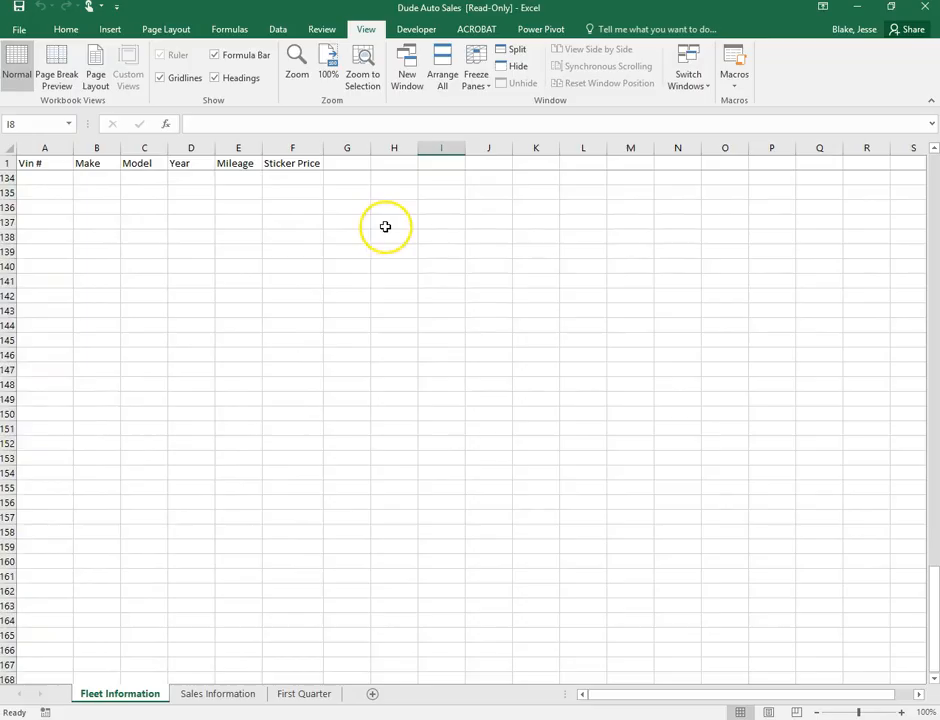
{"action": "scroll", "coordinate": [378, 222], "scroll_direction": "up", "scroll_amount": 20}
{"action": "scroll", "coordinate": [378, 219], "scroll_direction": "up", "scroll_amount": 20}
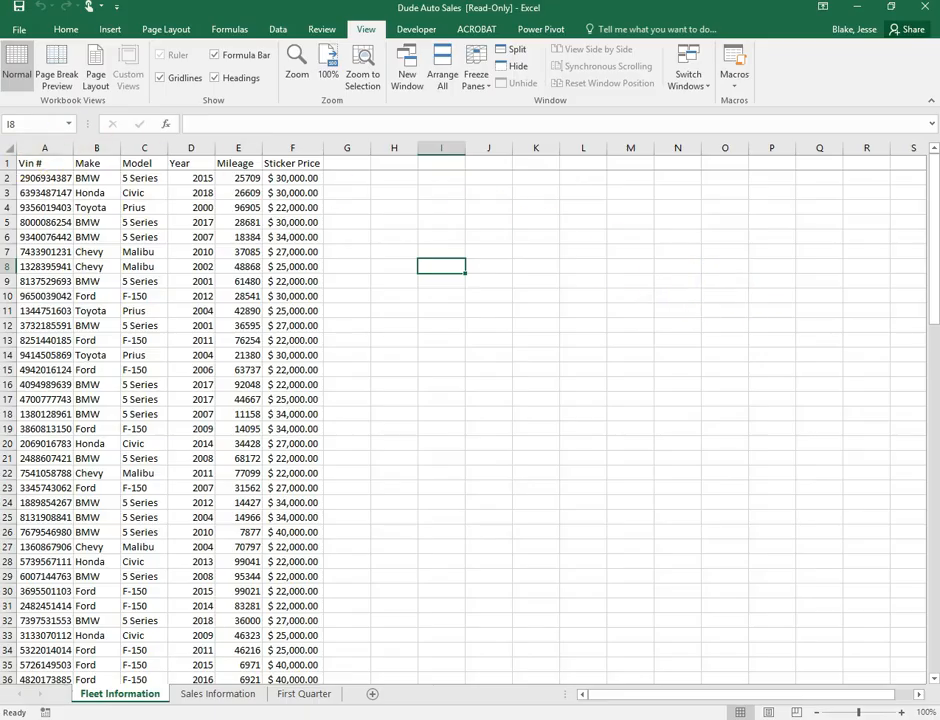
Select the Fleet Information data range A1:F104, including the headers
{"action": "left_click_drag", "start_coordinate": [27, 178], "coordinate": [287, 682]}
{"action": "scroll", "coordinate": [346, 187], "scroll_direction": "up", "scroll_amount": 18}
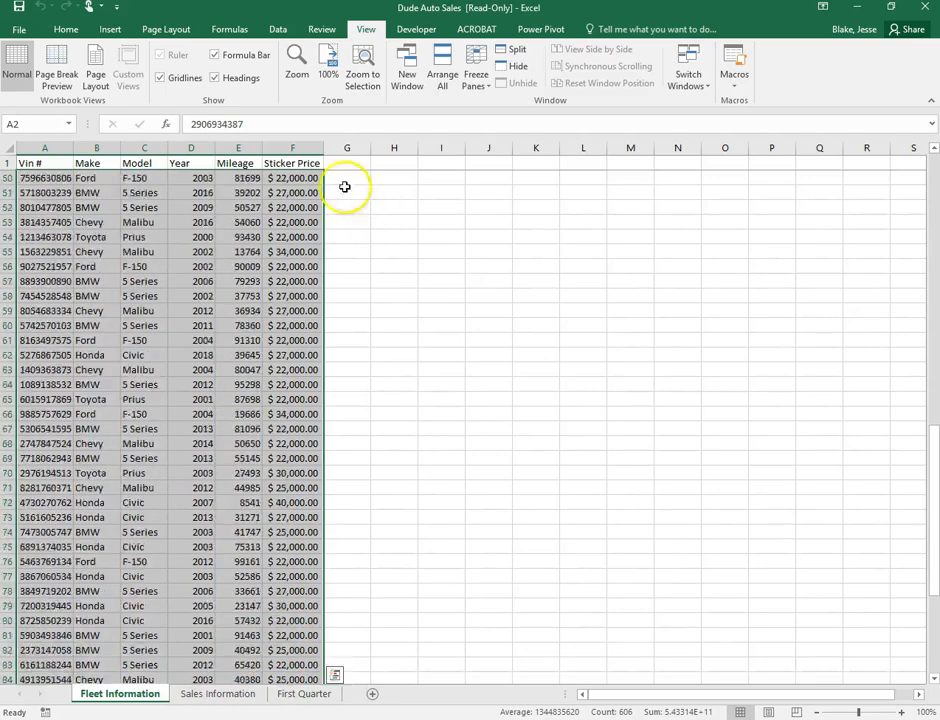
{"action": "scroll", "coordinate": [27, 161], "scroll_direction": "up", "scroll_amount": 4}
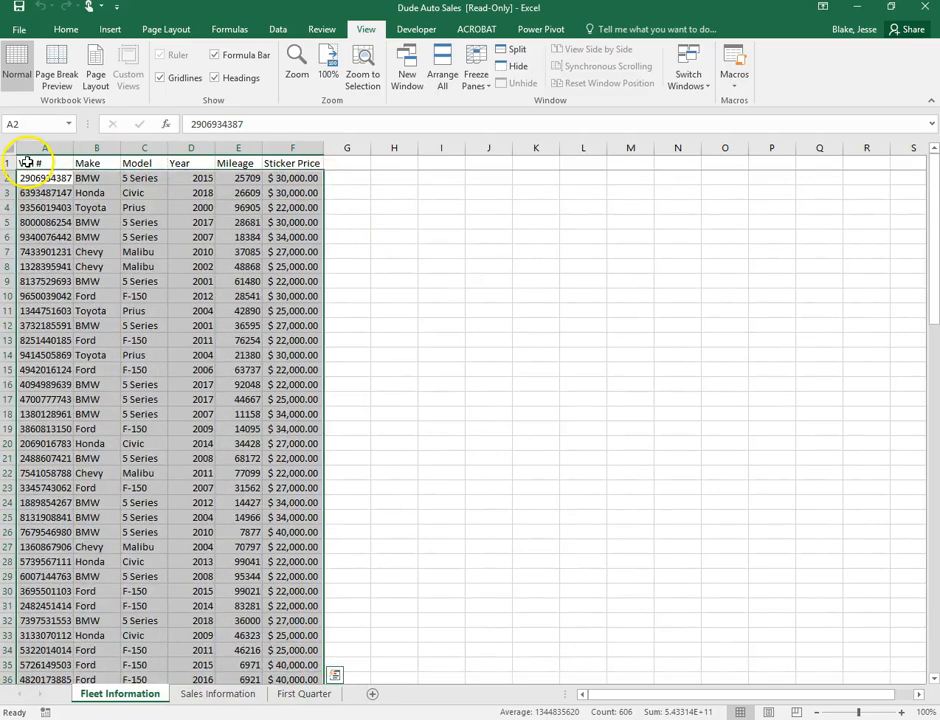
{"action": "left_click", "coordinate": [25, 162]}
{"action": "left_click_drag", "start_coordinate": [22, 162], "coordinate": [285, 648]}
{"action": "scroll", "coordinate": [340, 188], "scroll_direction": "up", "scroll_amount": 20}
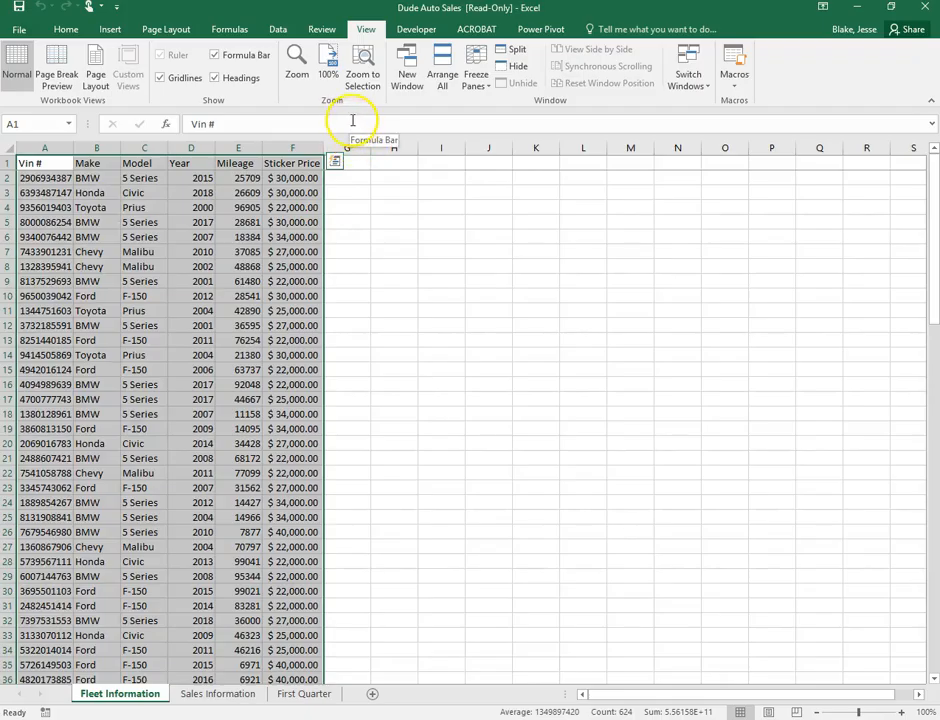
Convert the selected range into a table with headers
{"action": "left_click", "coordinate": [110, 30]}
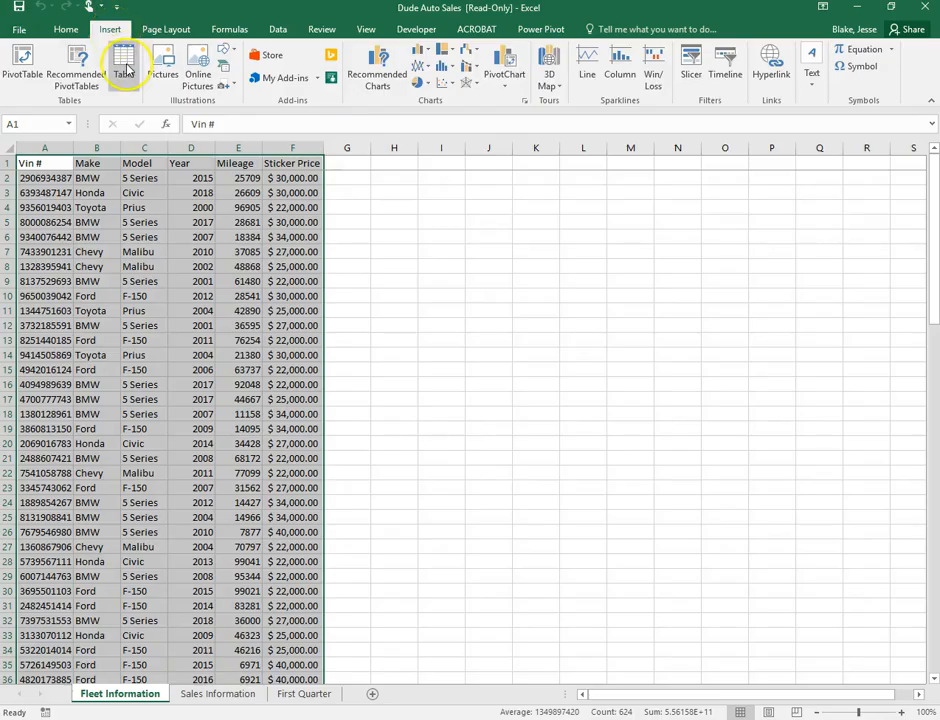
{"action": "left_click", "coordinate": [126, 69]}
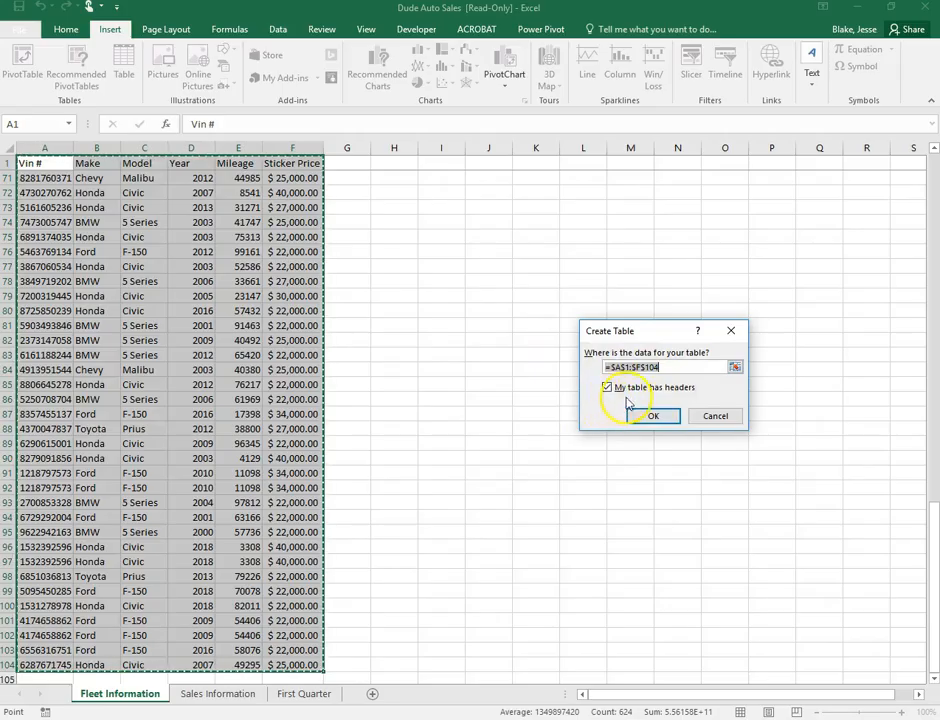
{"action": "scroll", "coordinate": [222, 245], "scroll_direction": "up", "scroll_amount": 6}
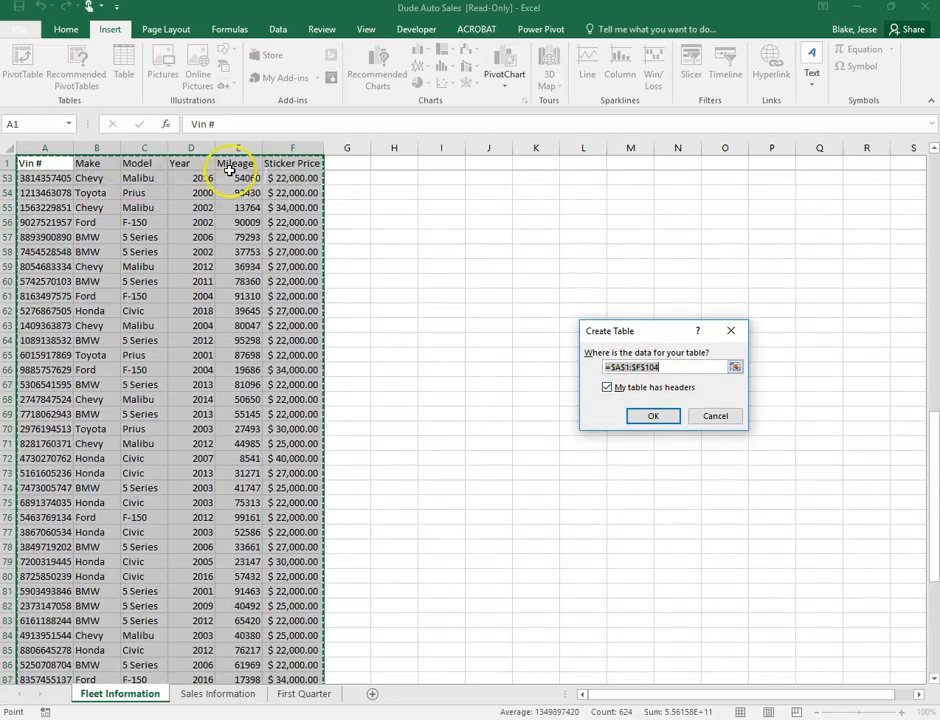
{"action": "scroll", "coordinate": [352, 279], "scroll_direction": "up", "scroll_amount": 13}
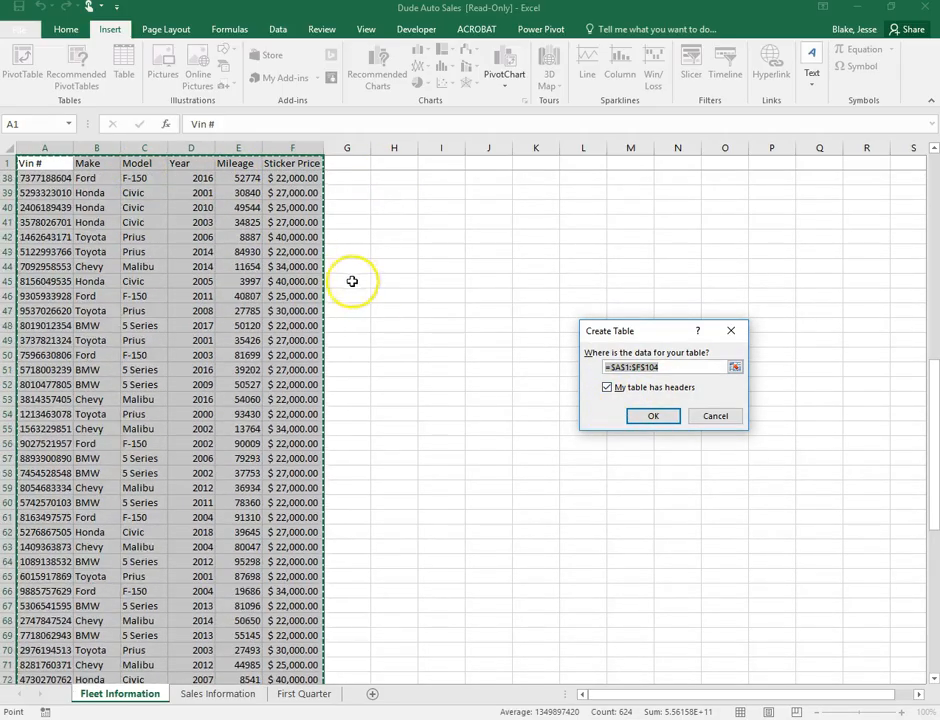
{"action": "left_click", "coordinate": [678, 416]}
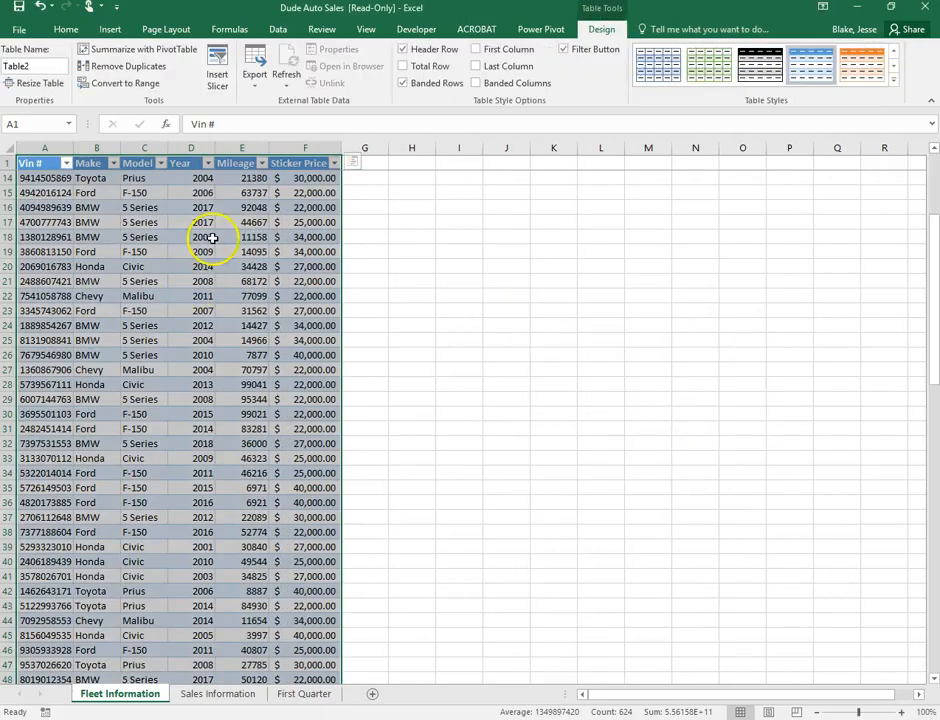
Apply Table Style Medium 19 to the table and rename it from Table2 to Inventory
{"action": "left_click", "coordinate": [489, 266]}
{"action": "scroll", "coordinate": [205, 267], "scroll_direction": "down", "scroll_amount": 10}
{"action": "scroll", "coordinate": [205, 267], "scroll_direction": "up", "scroll_amount": 14}
{"action": "left_click_drag", "start_coordinate": [38, 165], "coordinate": [318, 651]}
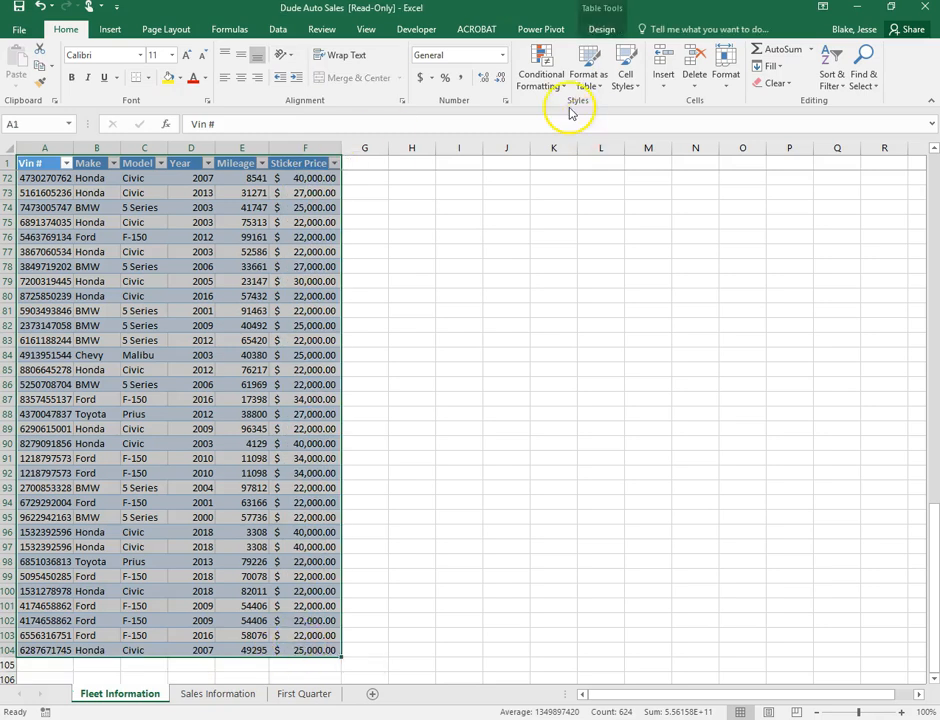
{"action": "left_click", "coordinate": [605, 29]}
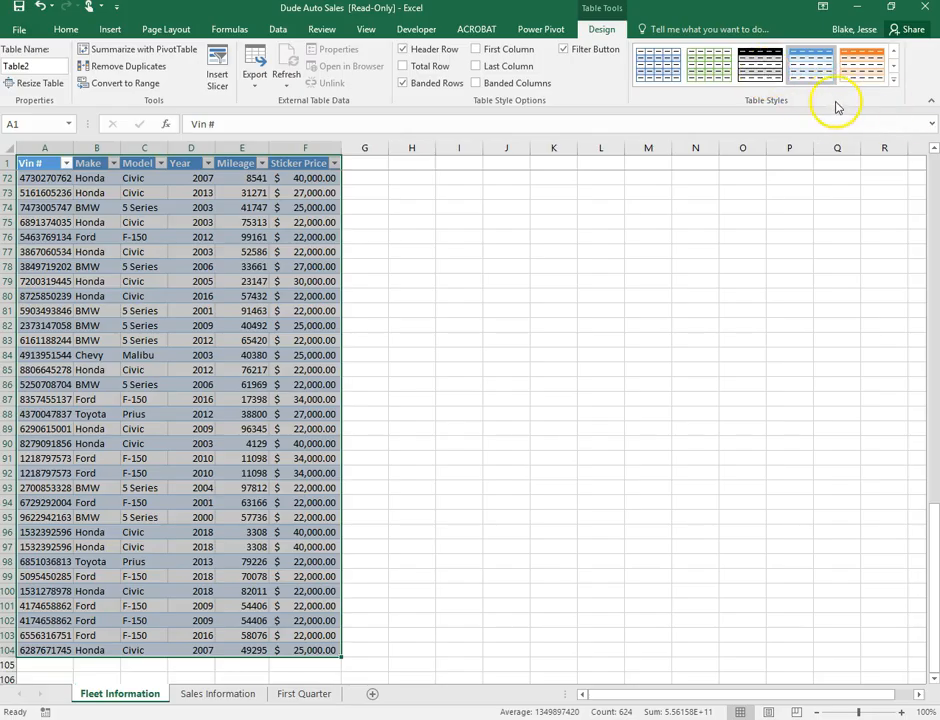
{"action": "left_click", "coordinate": [895, 87]}
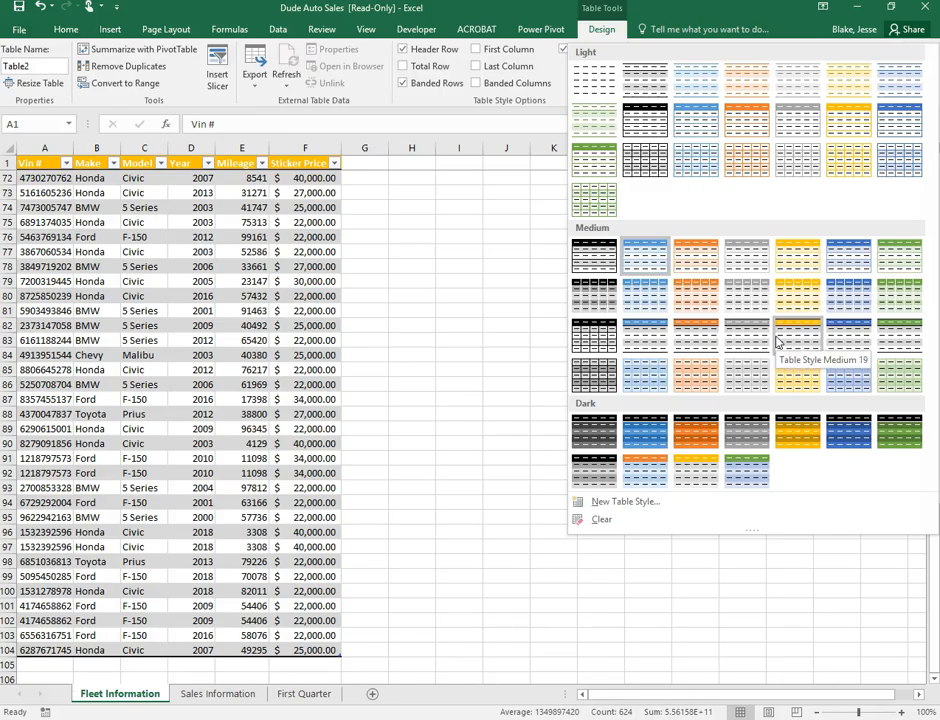
{"action": "left_click", "coordinate": [778, 342]}
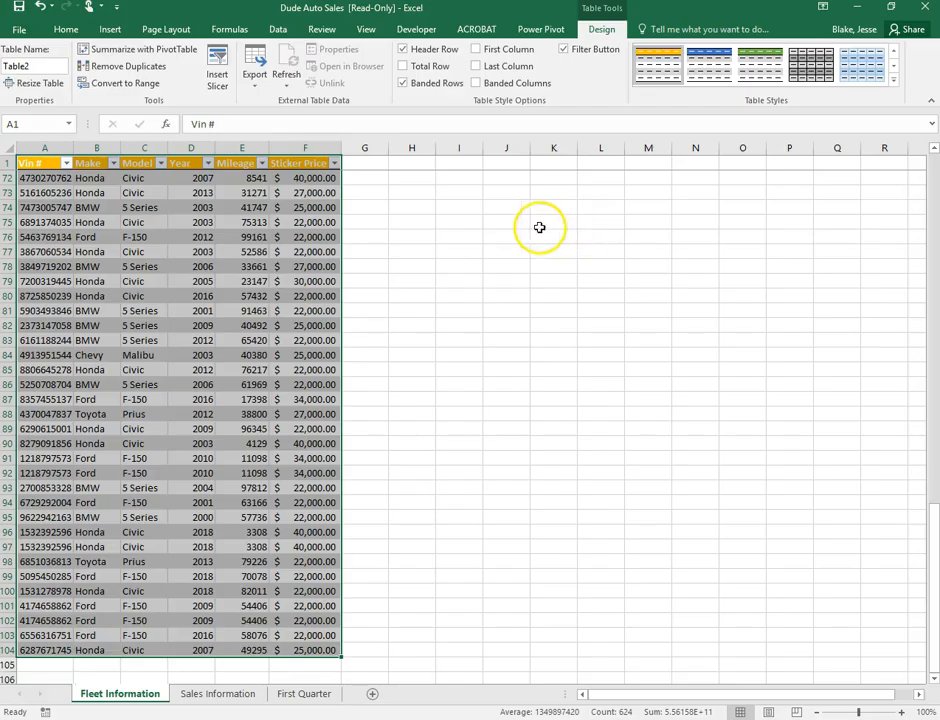
{"action": "left_click", "coordinate": [22, 68]}
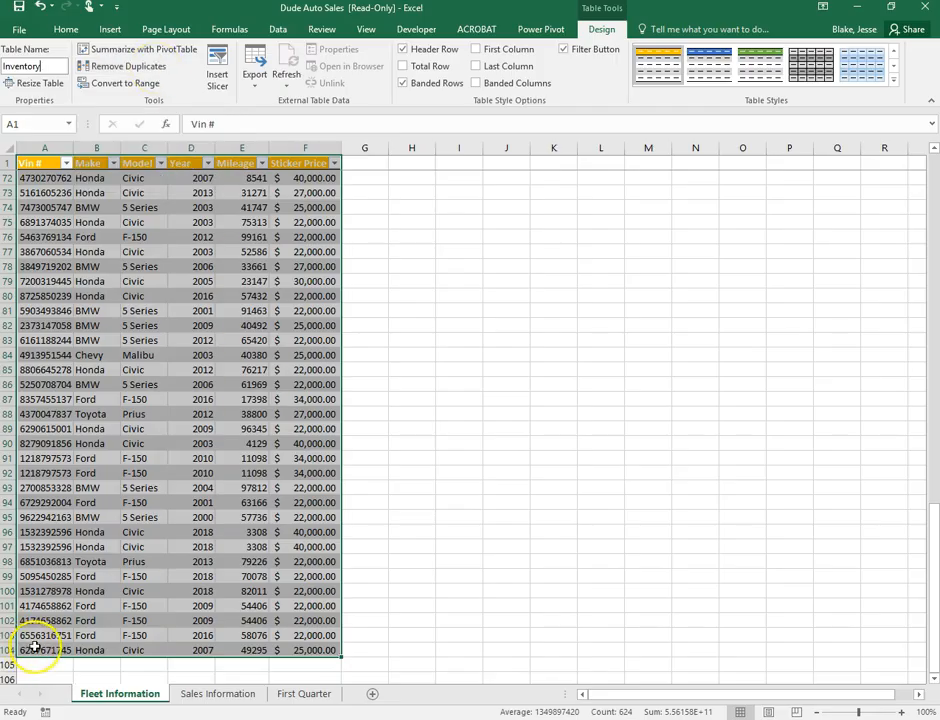
Remove the 3 duplicate rows across all columns, leaving 100 unique records
{"action": "left_click", "coordinate": [160, 67]}
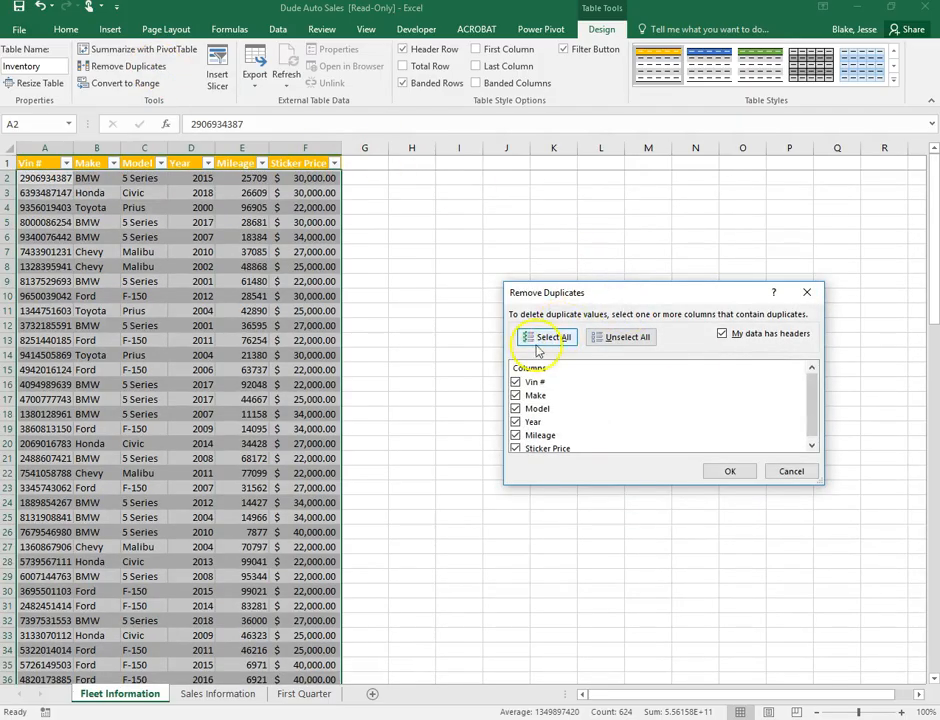
{"action": "left_click", "coordinate": [730, 473]}
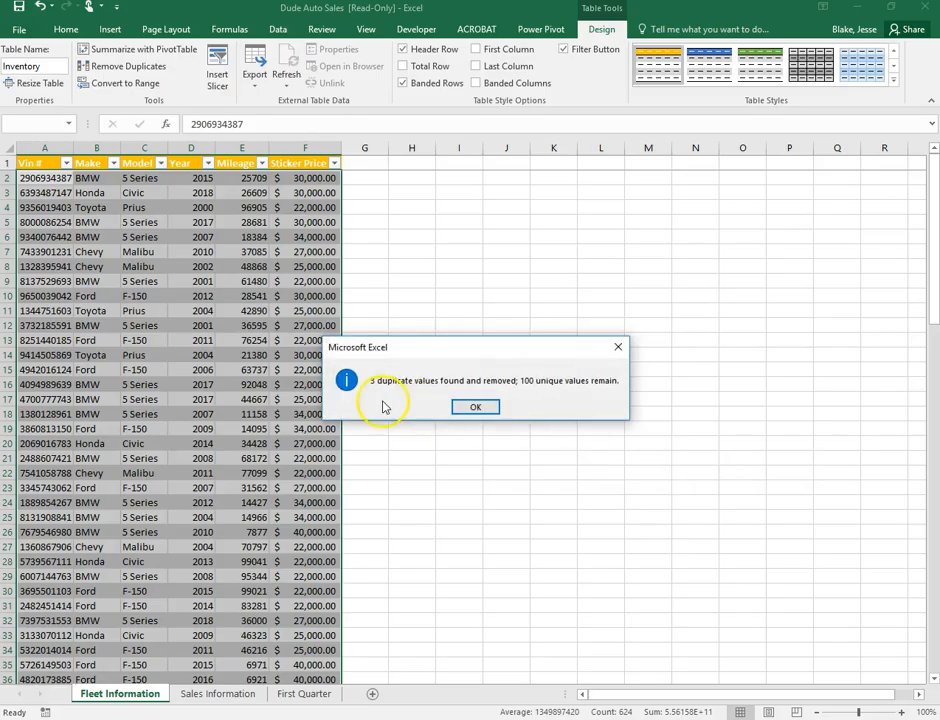
{"action": "left_click", "coordinate": [475, 407]}
{"action": "scroll", "coordinate": [256, 350], "scroll_direction": "down", "scroll_amount": 20}
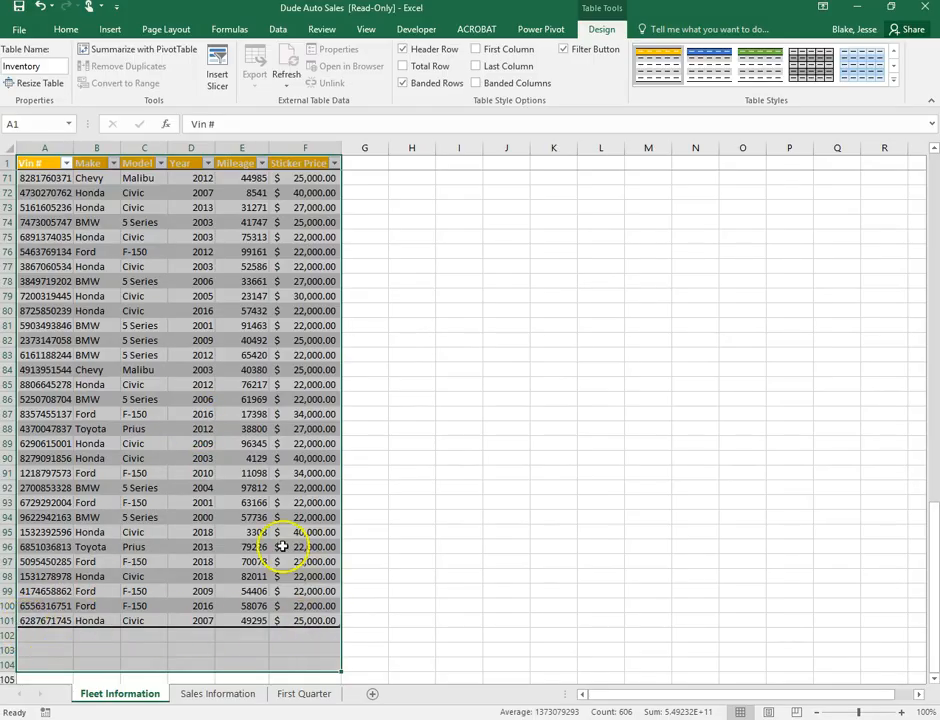
{"action": "left_click", "coordinate": [528, 327]}
{"action": "scroll", "coordinate": [355, 470], "scroll_direction": "up", "scroll_amount": 20}
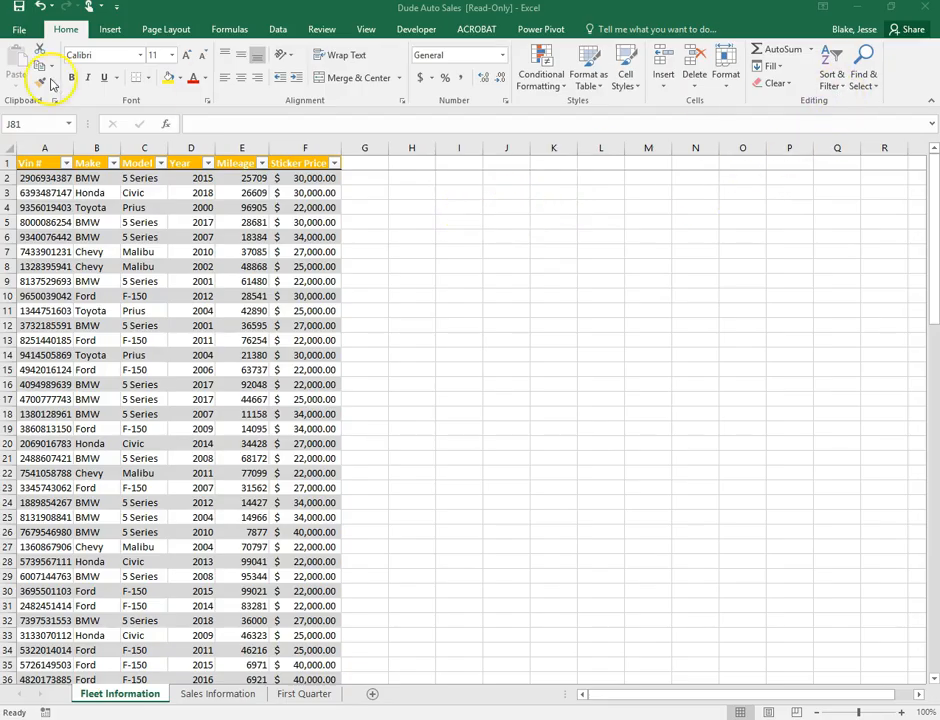
Dismiss the custom sort selection error and select the whole Inventory table with headers
{"action": "left_click", "coordinate": [840, 88]}
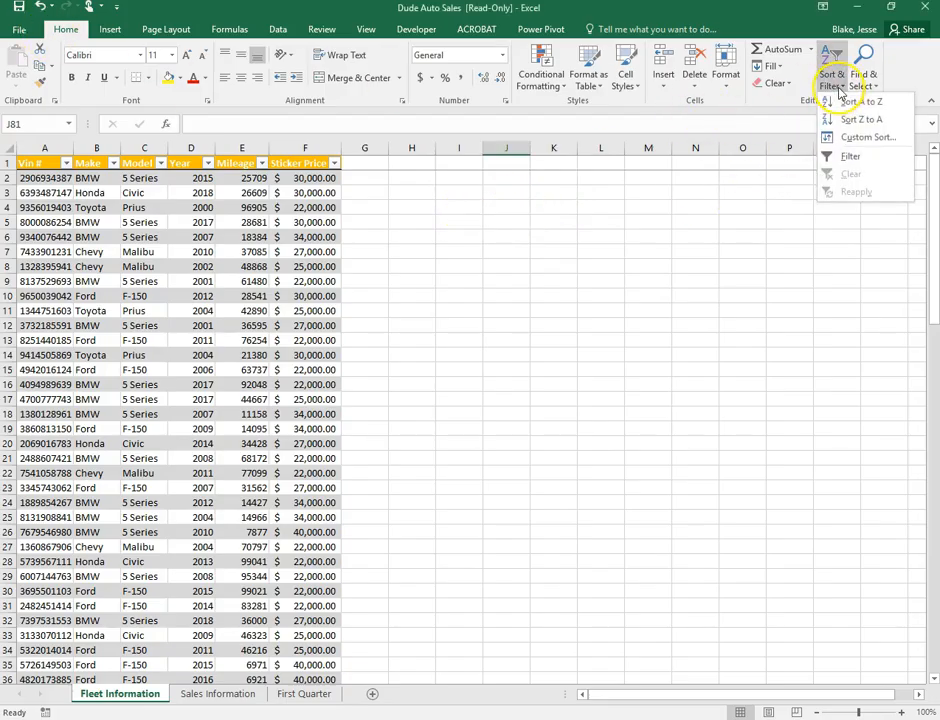
{"action": "left_click", "coordinate": [868, 138]}
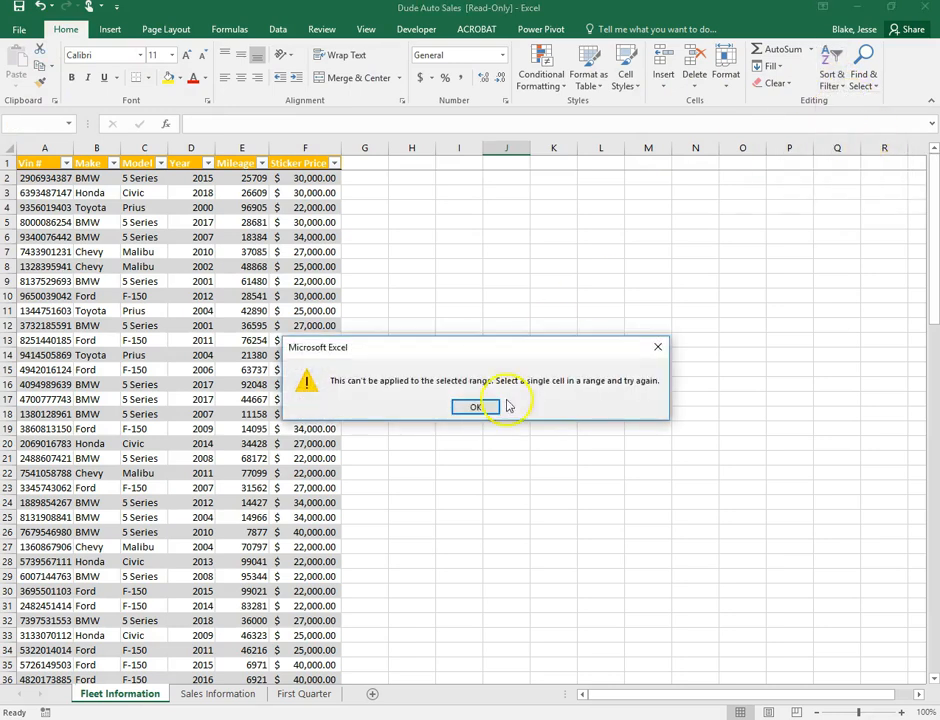
{"action": "left_click", "coordinate": [476, 409]}
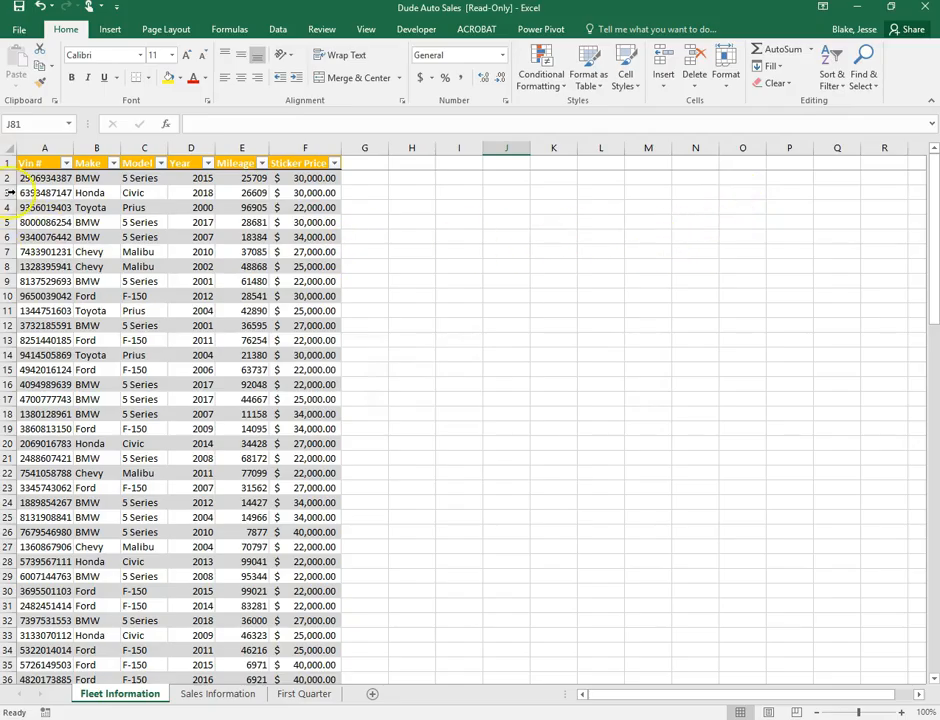
{"action": "left_click_drag", "start_coordinate": [33, 165], "coordinate": [297, 632]}
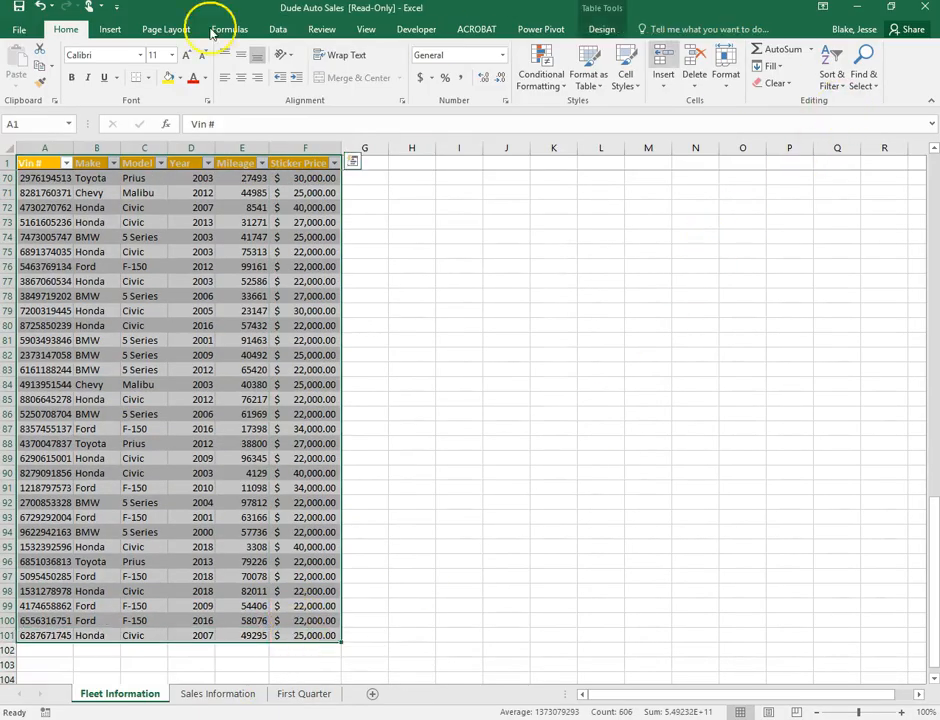
Custom sort the table by Make A to Z, then Year and Sticker Price ascending
{"action": "left_click", "coordinate": [835, 93]}
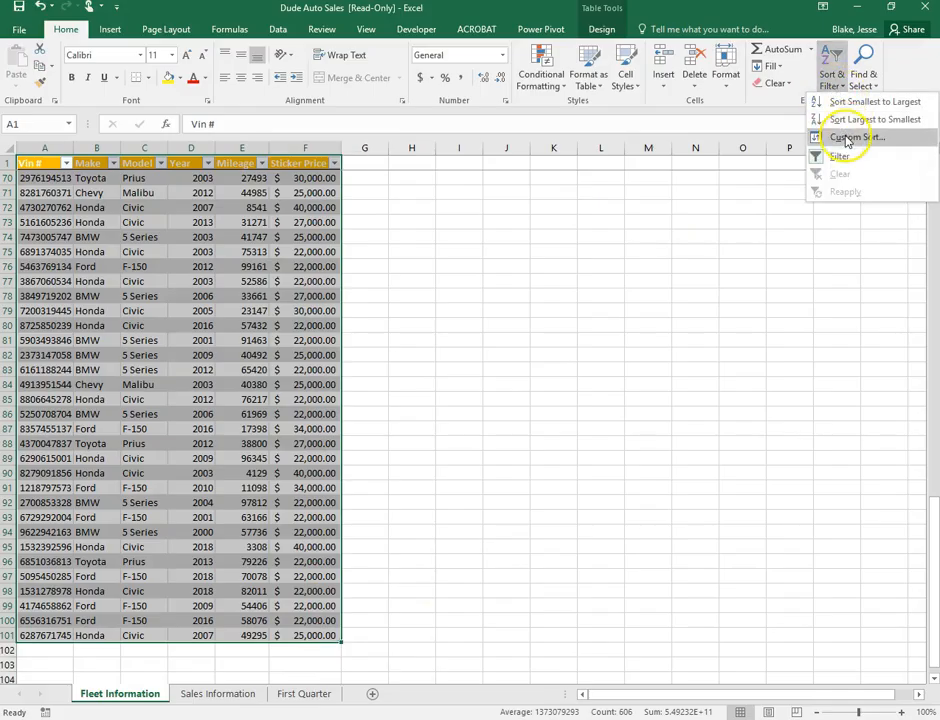
{"action": "left_click", "coordinate": [853, 138]}
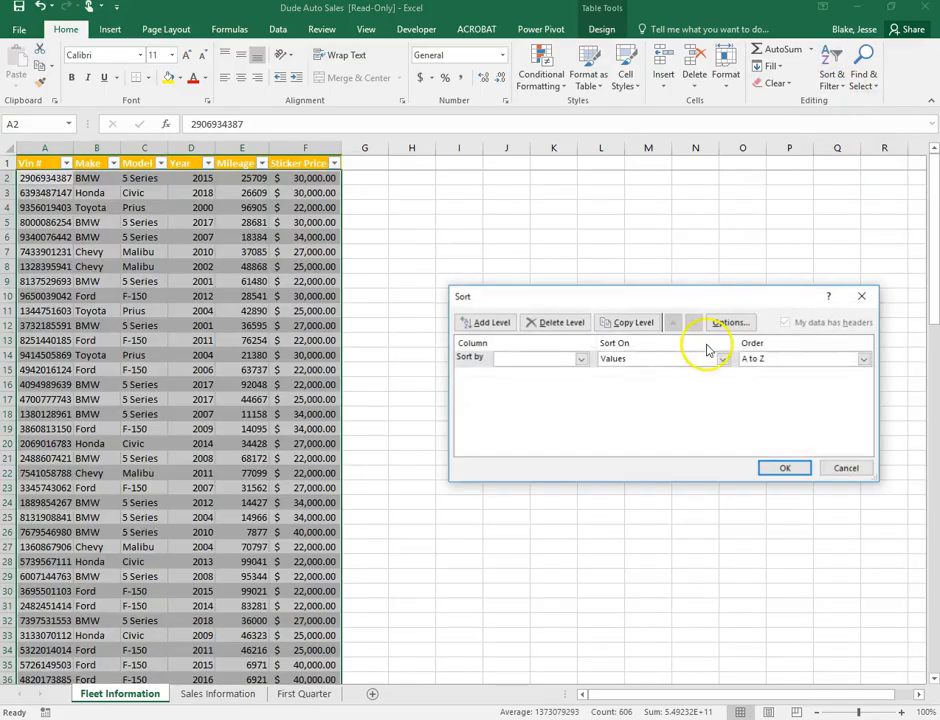
{"action": "left_click", "coordinate": [582, 359]}
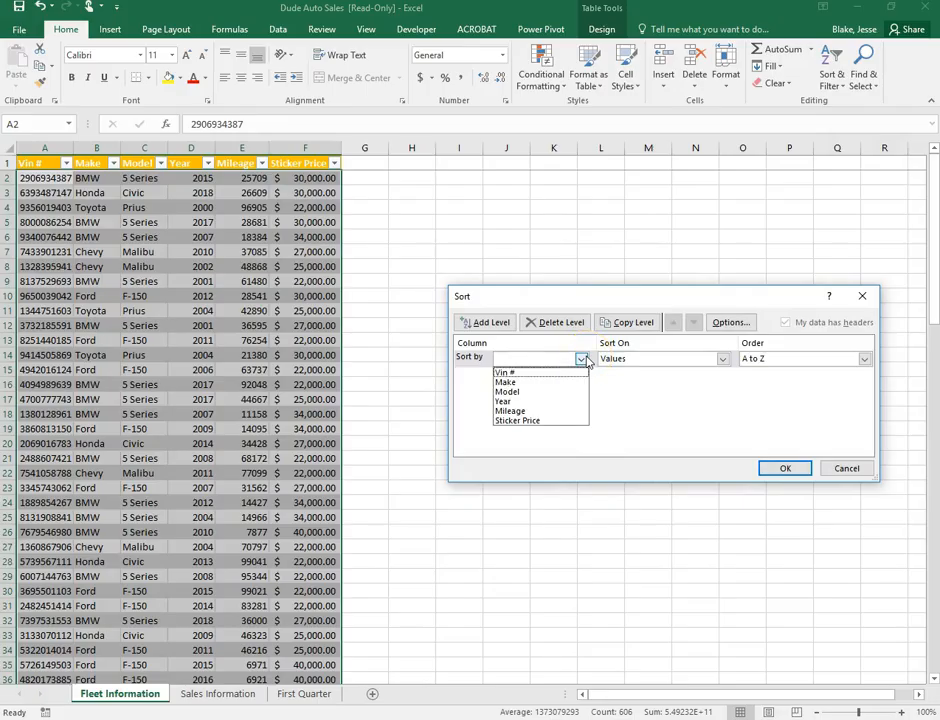
{"action": "left_click", "coordinate": [537, 381]}
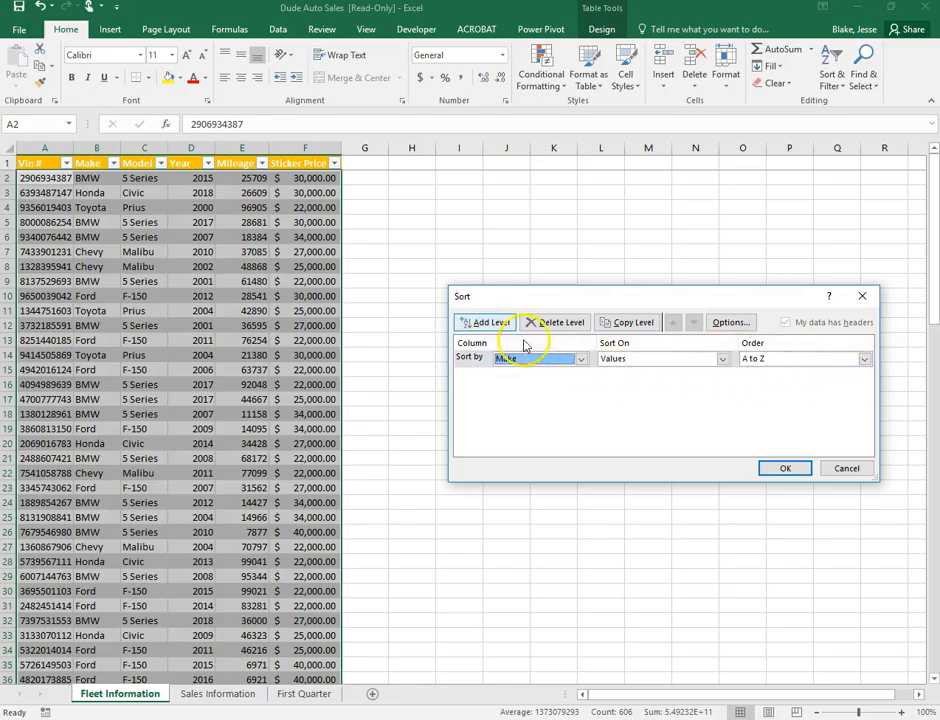
{"action": "left_click", "coordinate": [488, 326]}
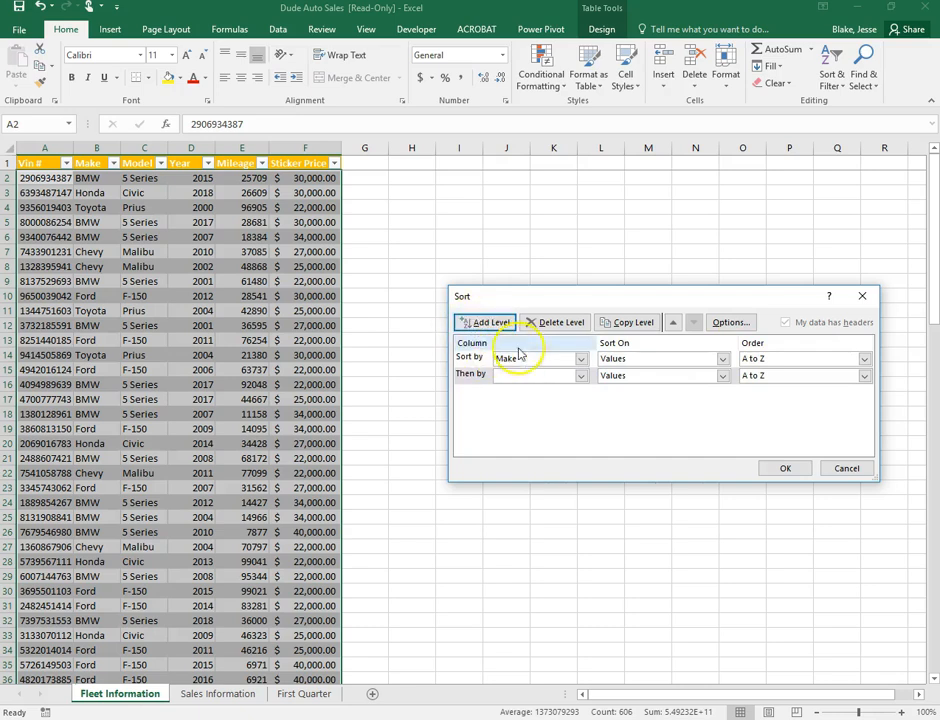
{"action": "left_click", "coordinate": [582, 376]}
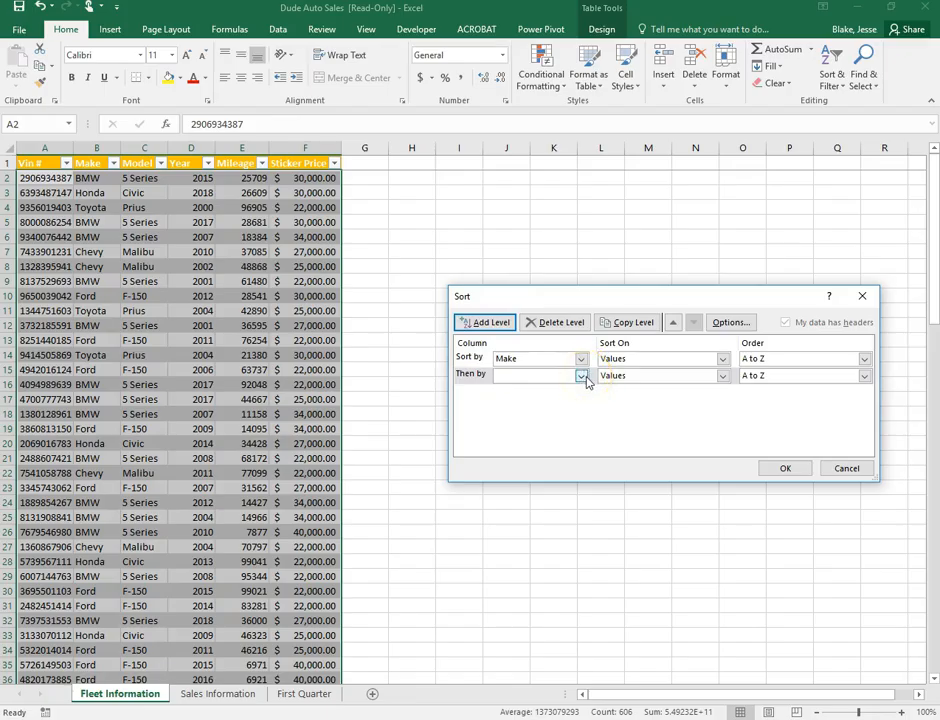
{"action": "left_click", "coordinate": [582, 377]}
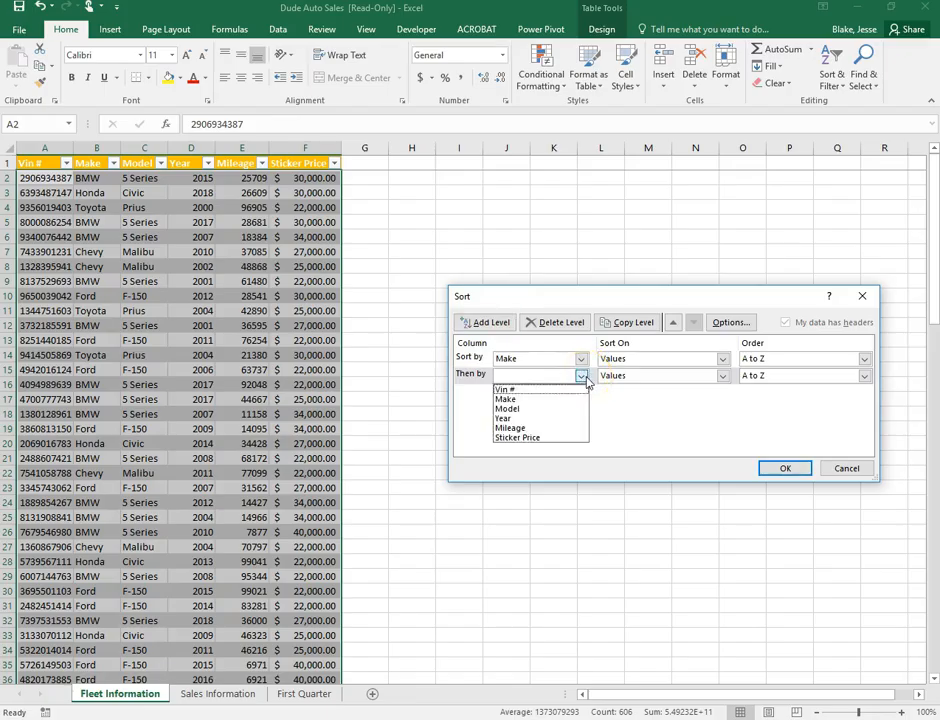
{"action": "left_click", "coordinate": [537, 420]}
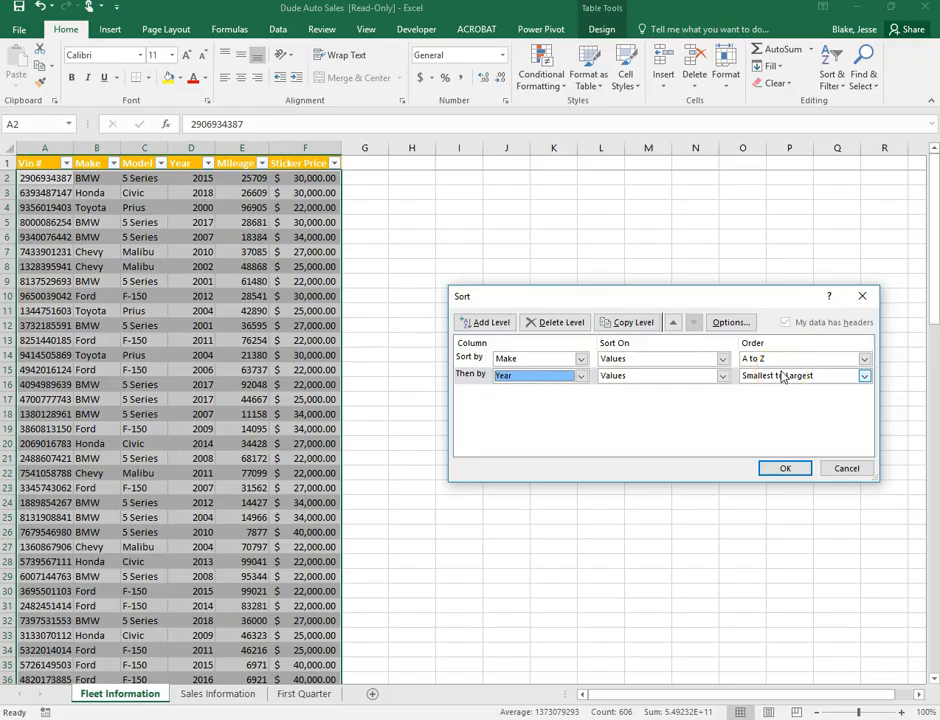
{"action": "left_click", "coordinate": [488, 322]}
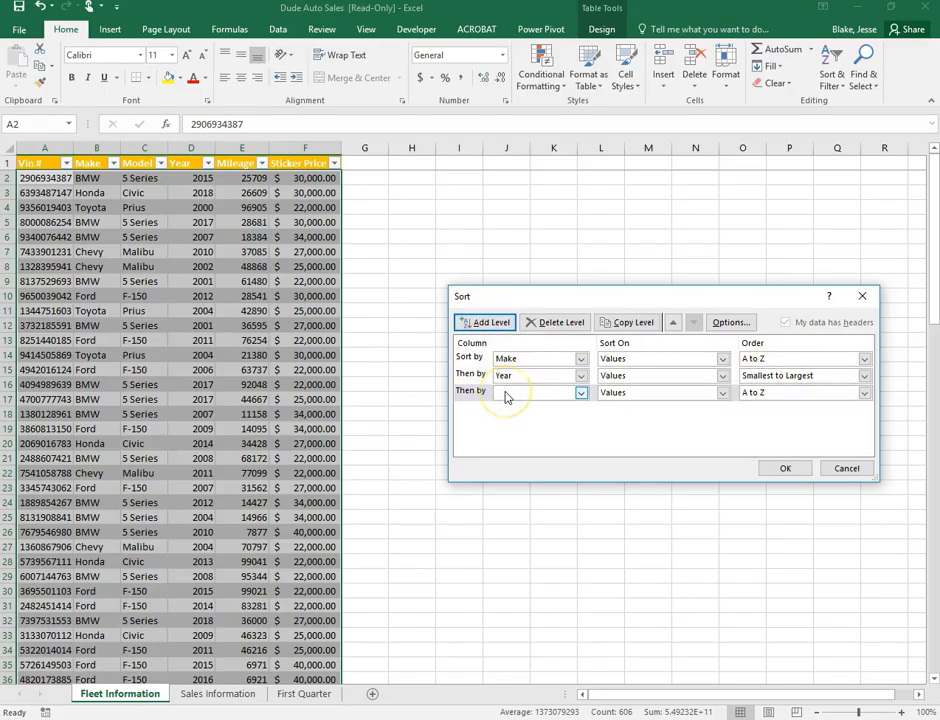
{"action": "left_click", "coordinate": [581, 393]}
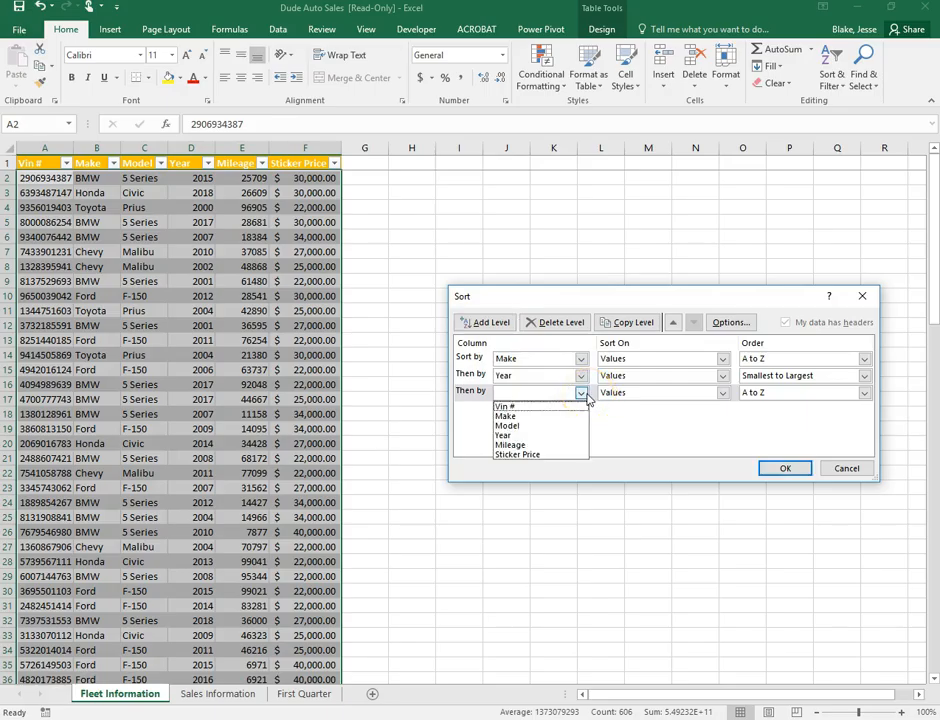
{"action": "left_click", "coordinate": [526, 457]}
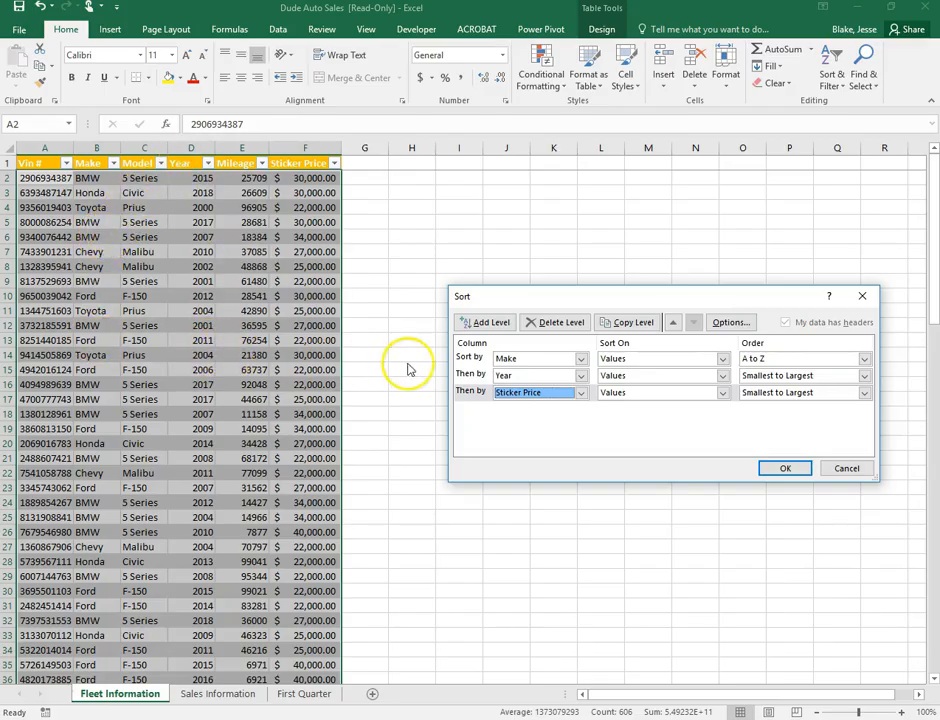
{"action": "left_click", "coordinate": [797, 470]}
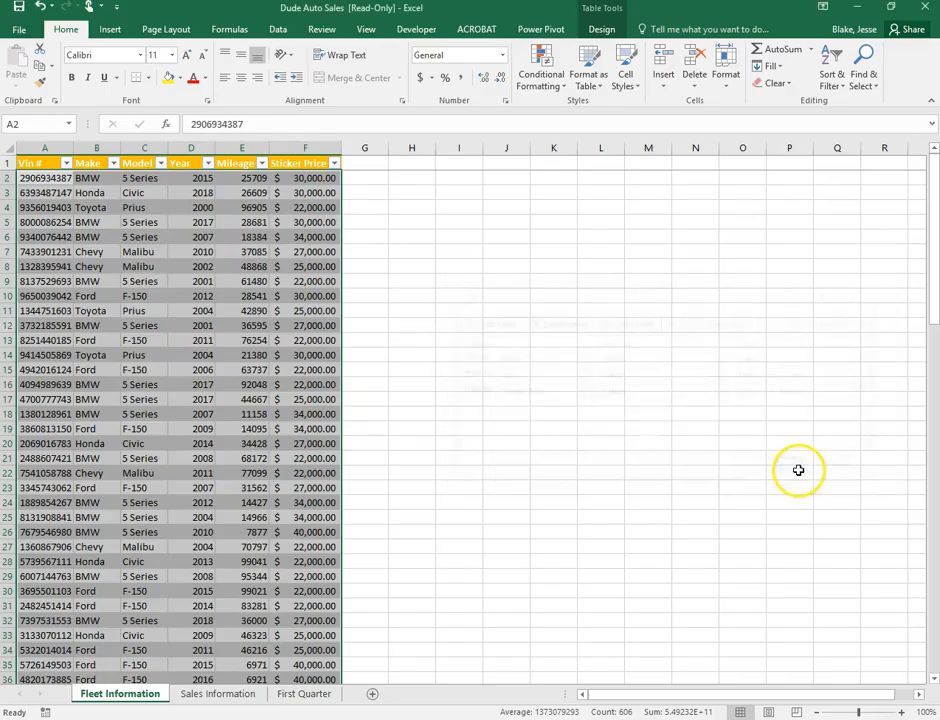
Check the sort order by inspecting the 2001 BMW entries
{"action": "left_click", "coordinate": [554, 297]}
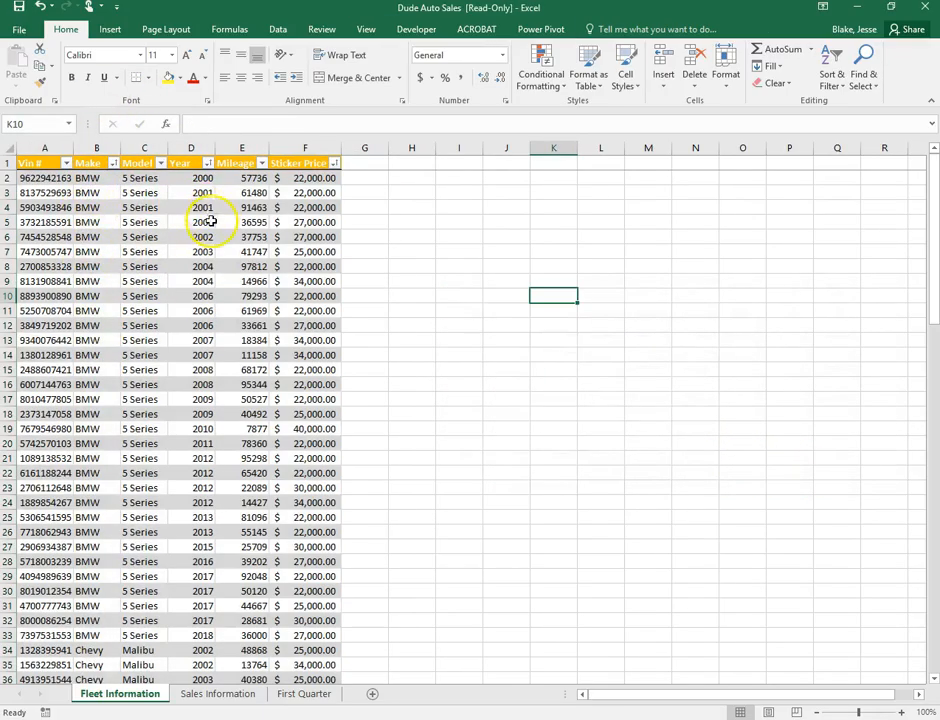
{"action": "left_click_drag", "start_coordinate": [100, 200], "coordinate": [189, 226]}
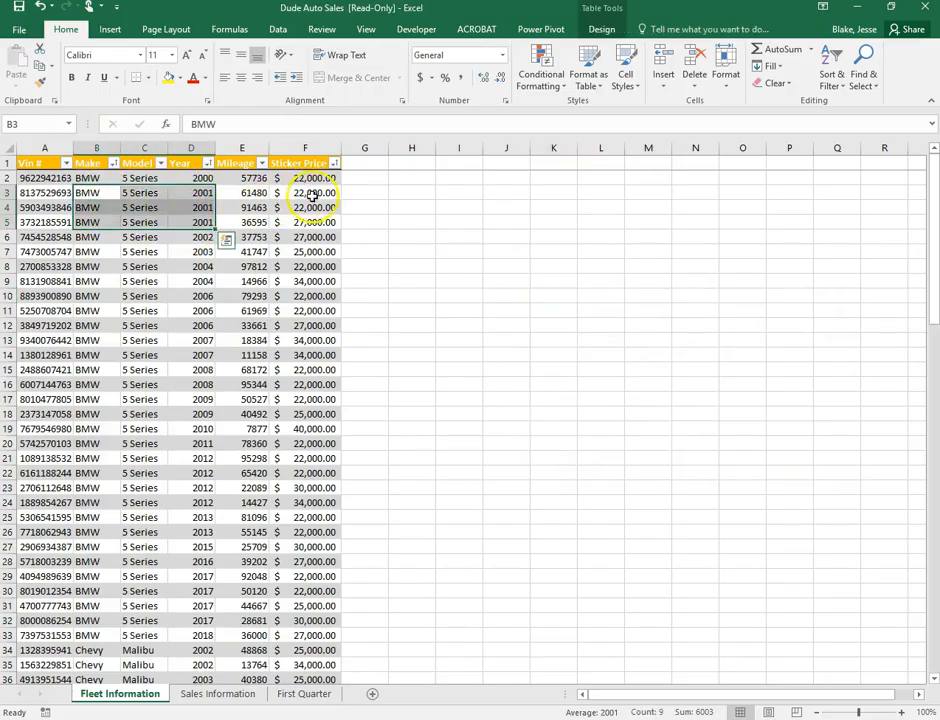
{"action": "left_click", "coordinate": [603, 276]}
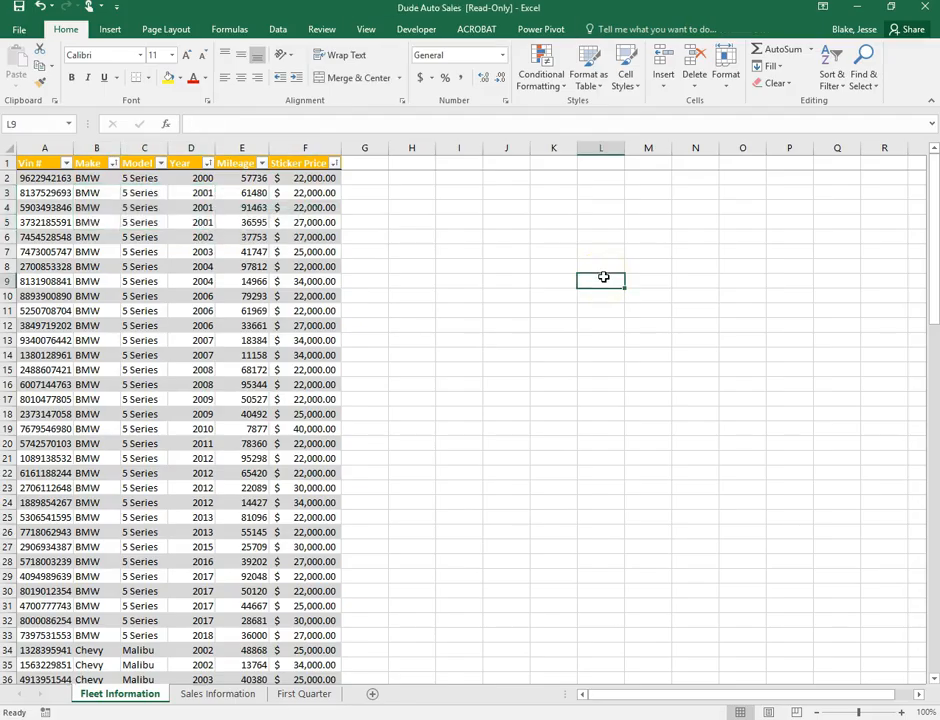
{"action": "left_click", "coordinate": [500, 82]}
Save the workbook as 'Copy of Dude Auto Sales' in Business Office Specialist > Spreadsheets
{"action": "left_click", "coordinate": [16, 31]}
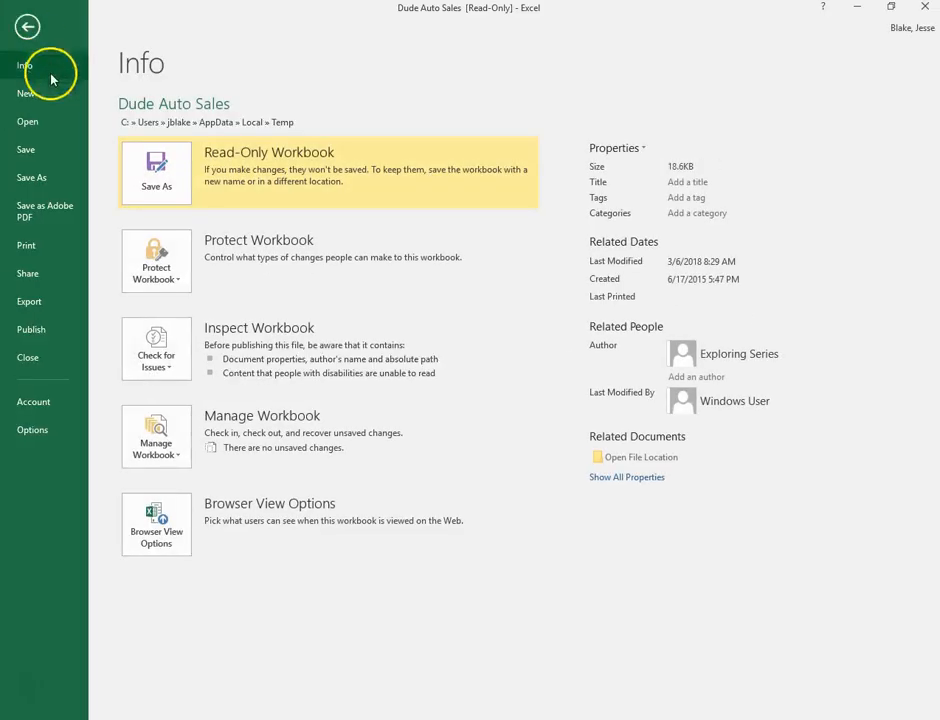
{"action": "left_click", "coordinate": [42, 184]}
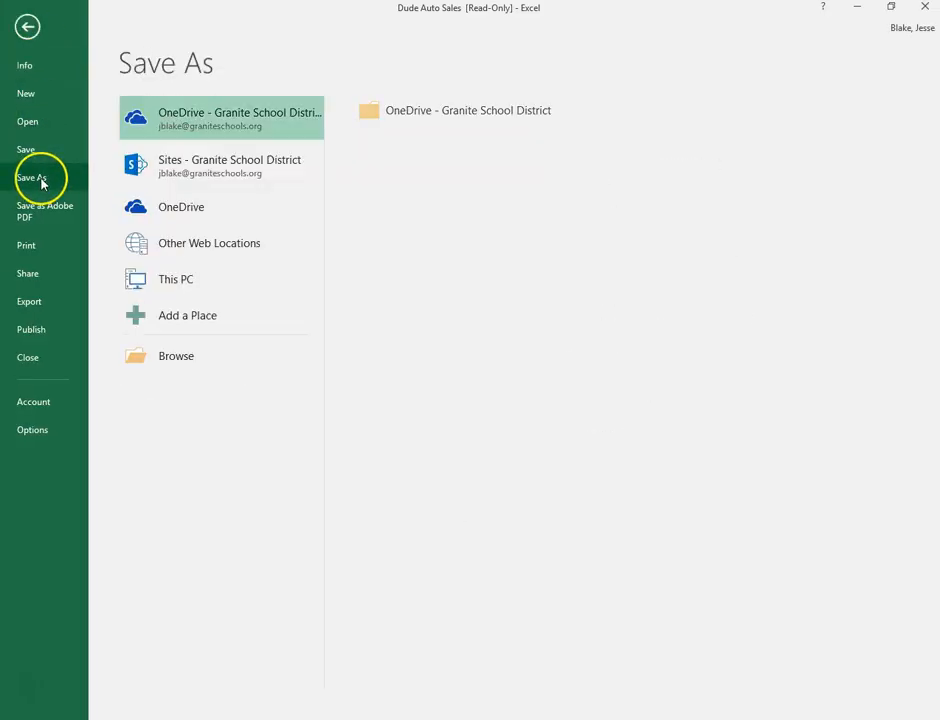
{"action": "left_click", "coordinate": [186, 352]}
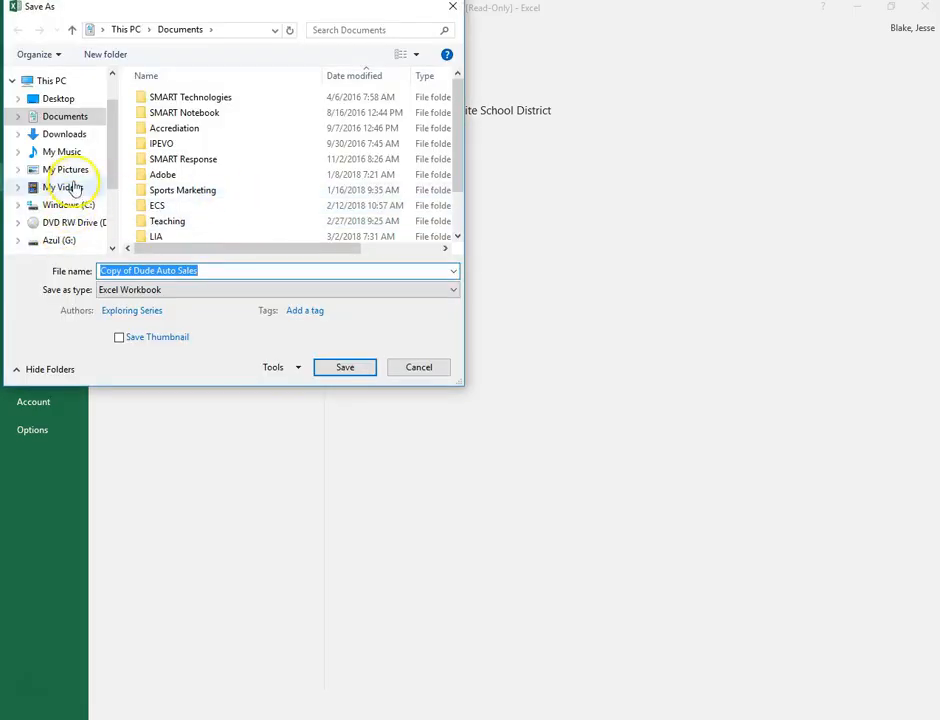
{"action": "scroll", "coordinate": [110, 185], "scroll_direction": "down", "scroll_amount": 1}
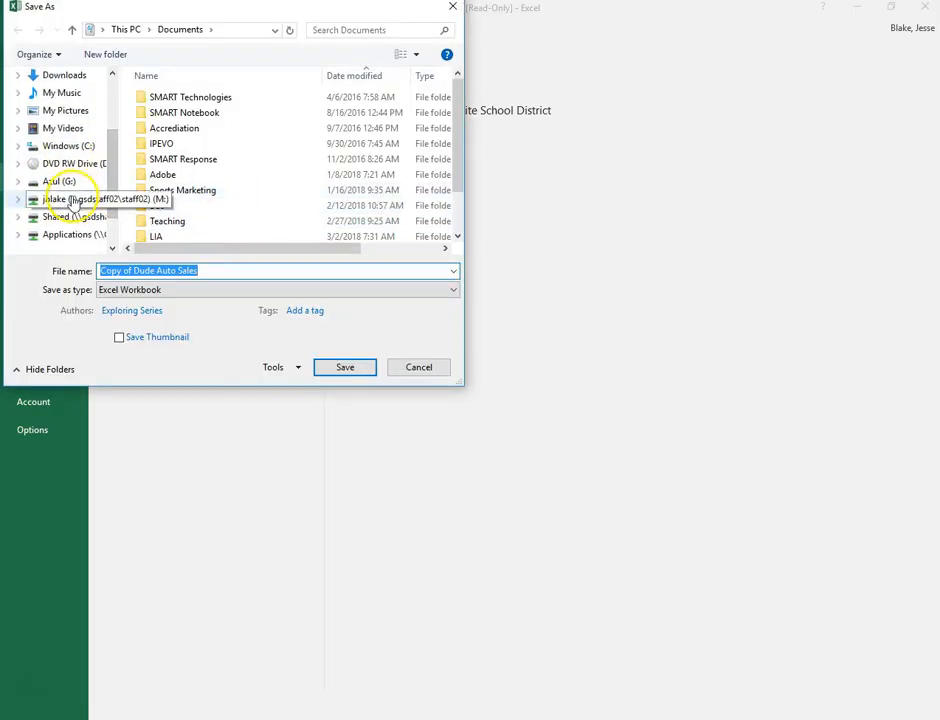
{"action": "left_click", "coordinate": [72, 199]}
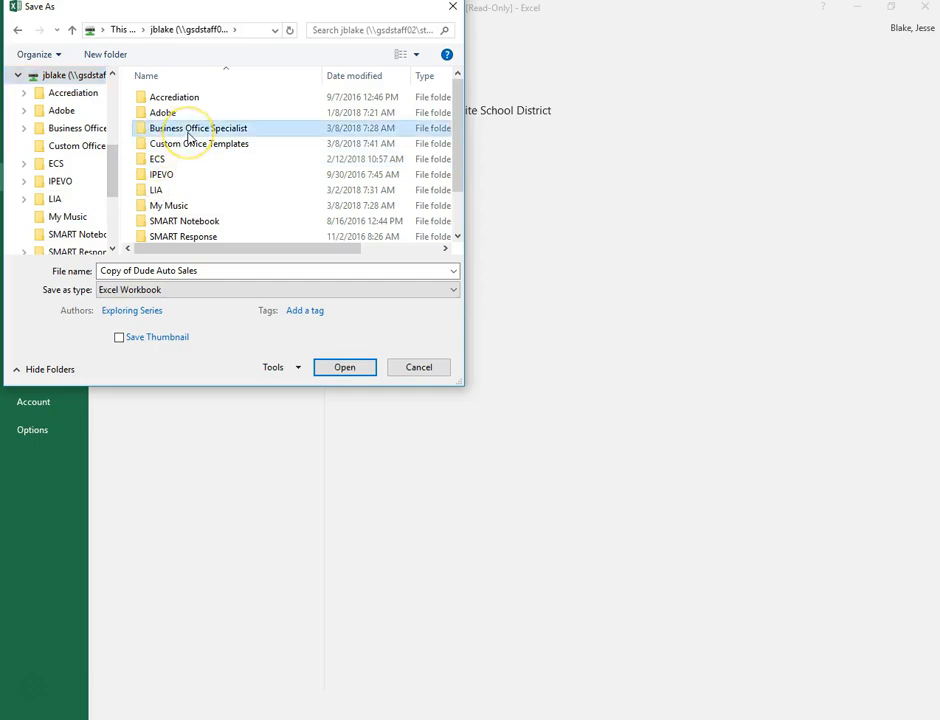
{"action": "double_click", "coordinate": [188, 134]}
{"action": "left_click", "coordinate": [188, 101]}
{"action": "double_click", "coordinate": [188, 101]}
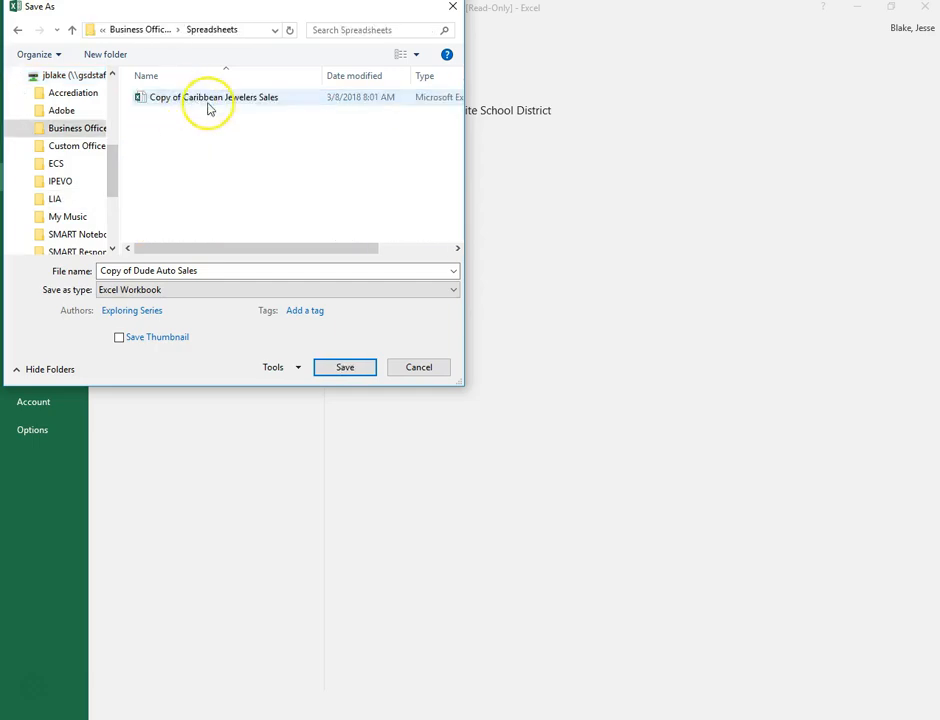
{"action": "left_click", "coordinate": [345, 367]}
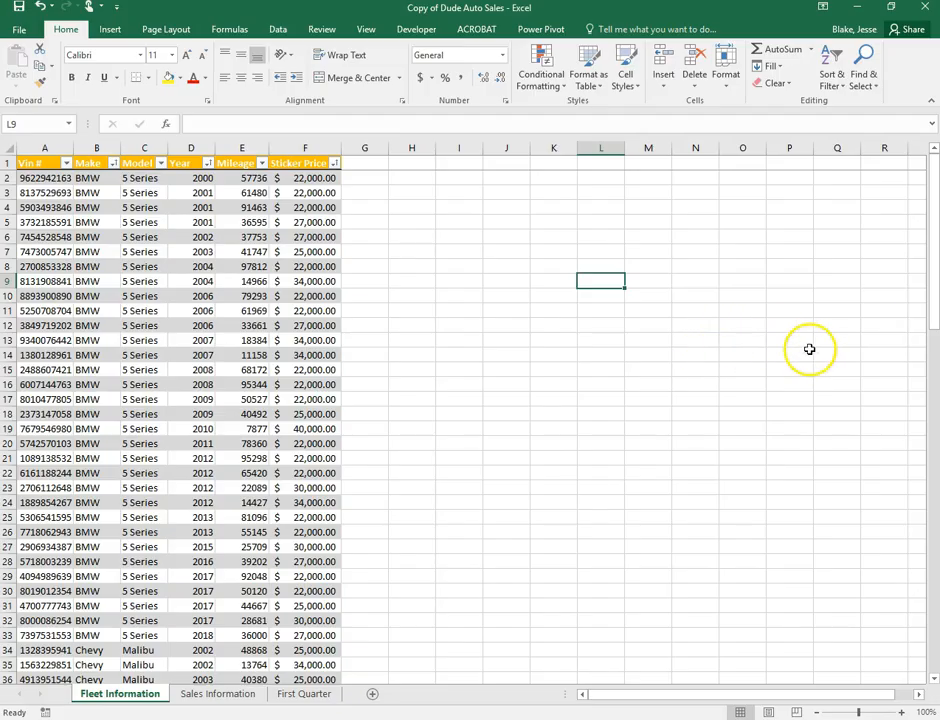
Look over the Sales Information and First Quarter sheets, then return to Fleet Information
{"action": "left_click", "coordinate": [190, 698]}
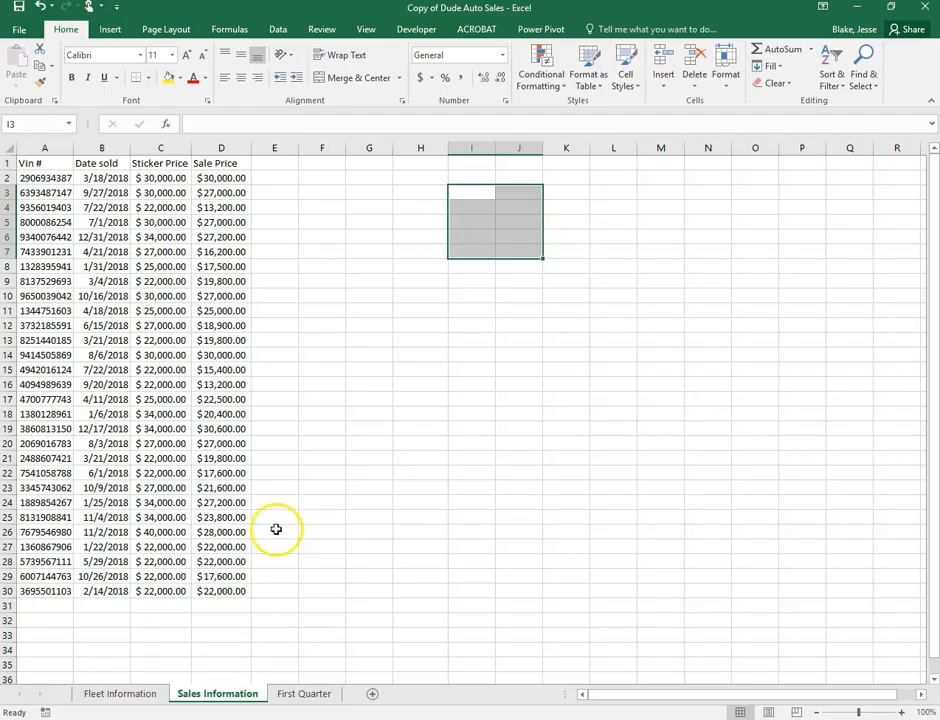
{"action": "left_click", "coordinate": [284, 701]}
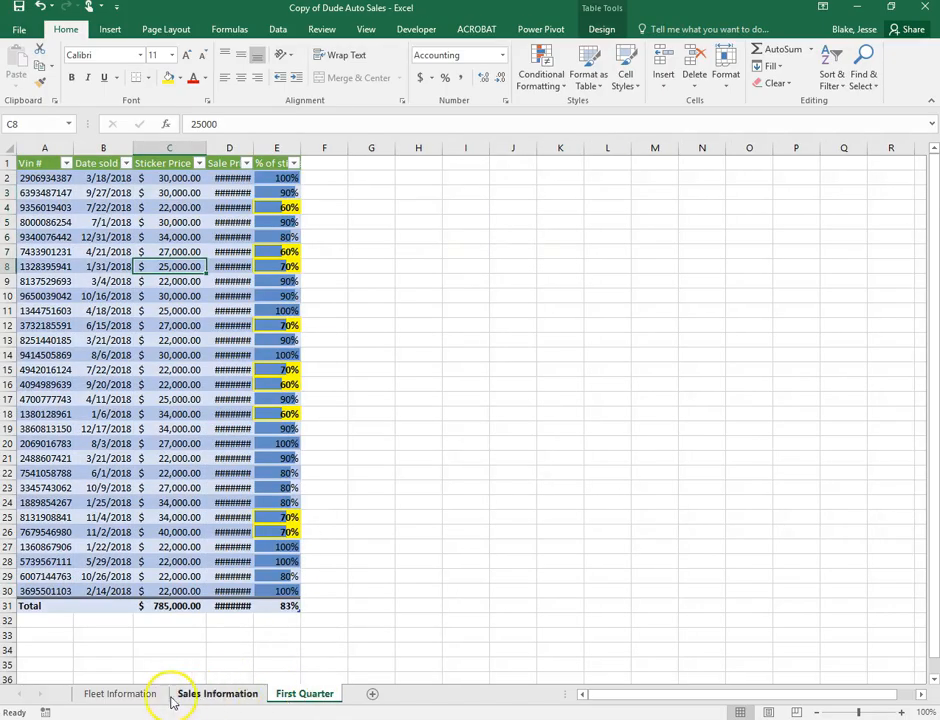
{"action": "left_click", "coordinate": [136, 699]}
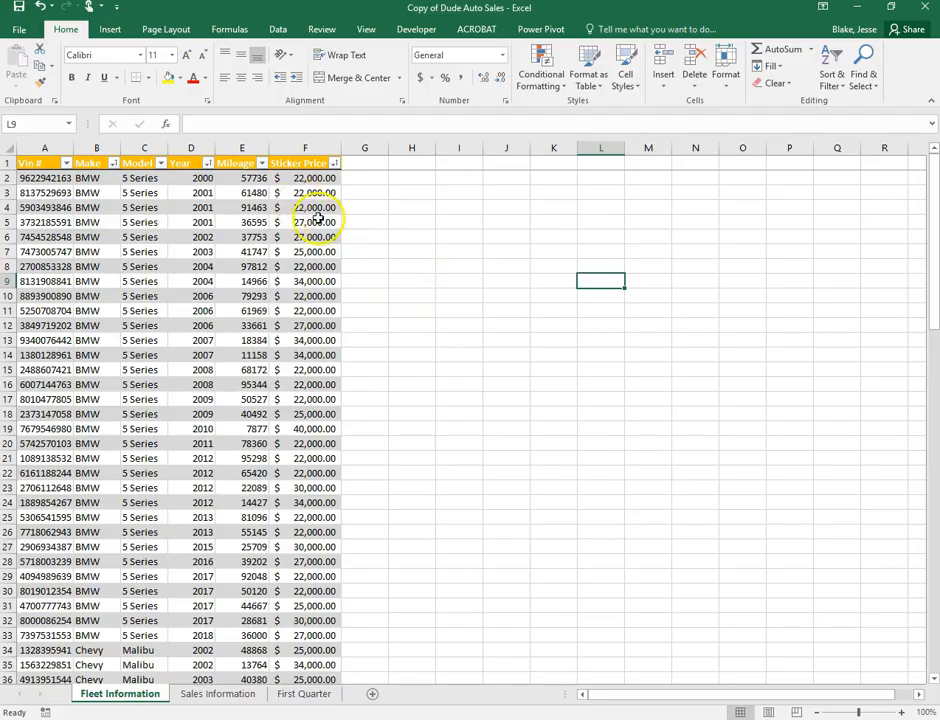
Set row 1 as the Print Titles row to repeat at the top of every page
{"action": "left_click", "coordinate": [168, 33]}
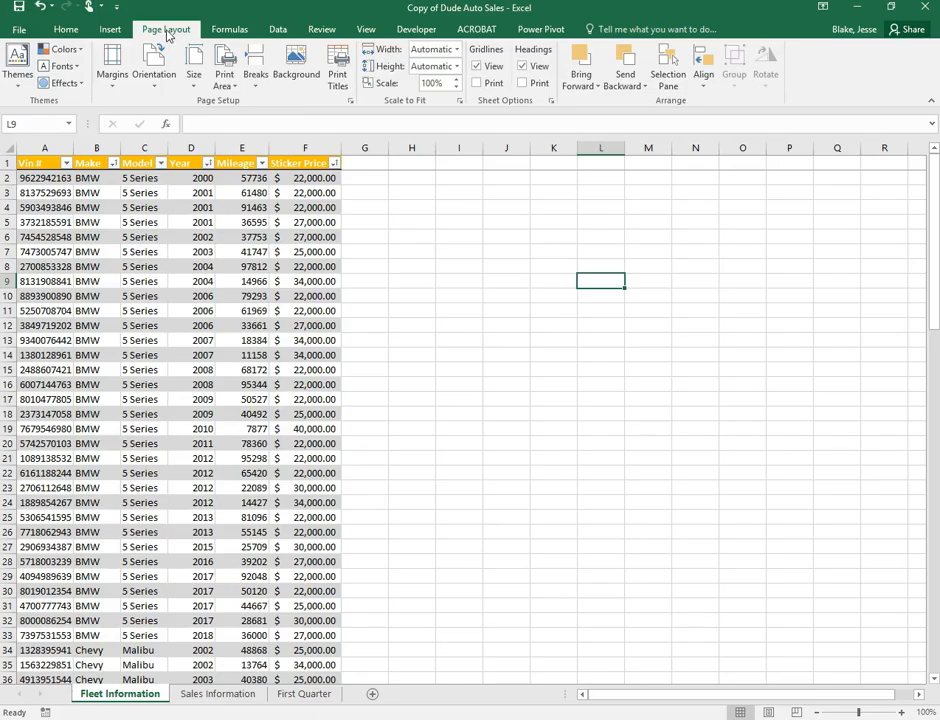
{"action": "left_click", "coordinate": [343, 77]}
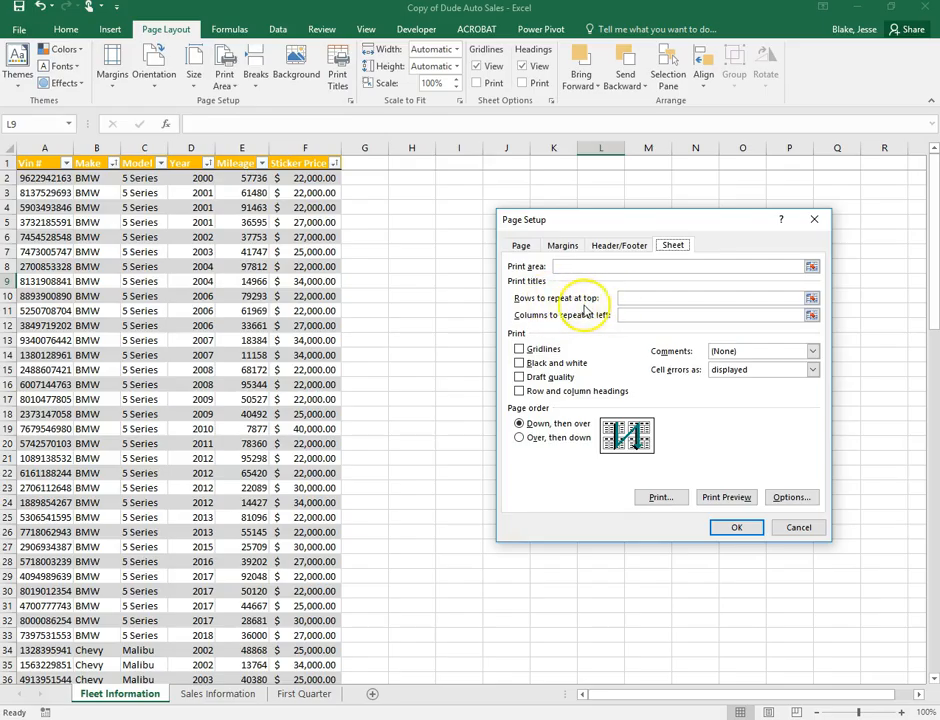
{"action": "left_click", "coordinate": [650, 298]}
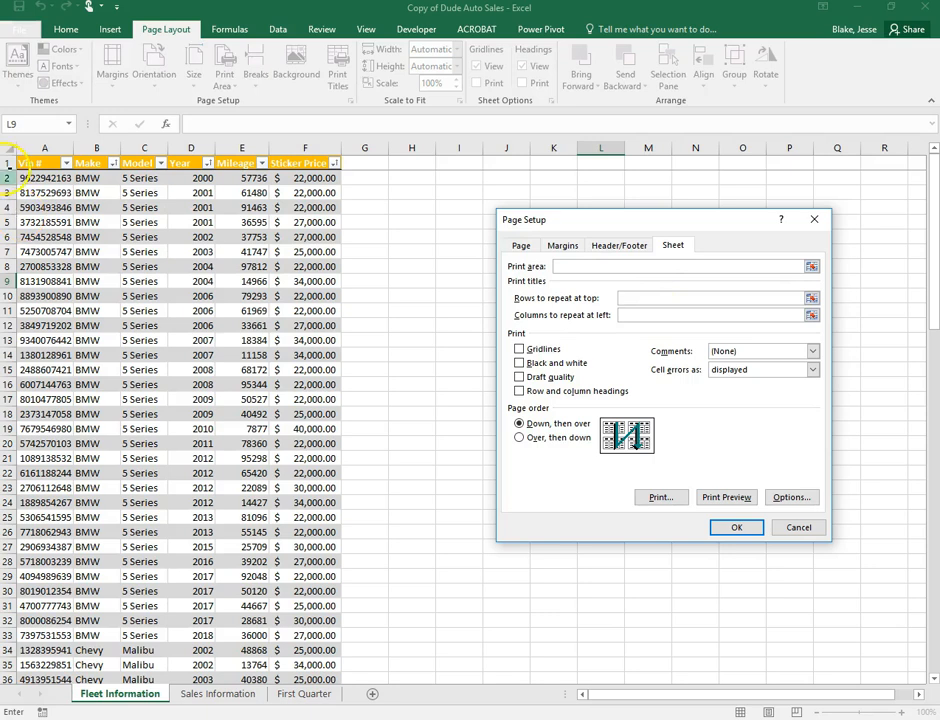
{"action": "left_click", "coordinate": [9, 162]}
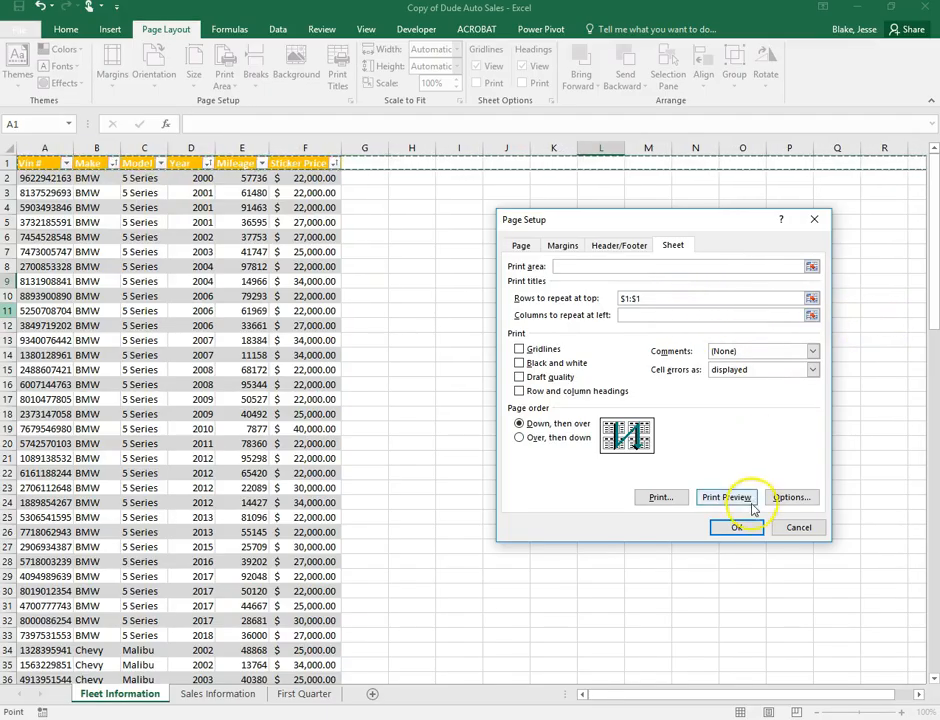
{"action": "left_click", "coordinate": [730, 535]}
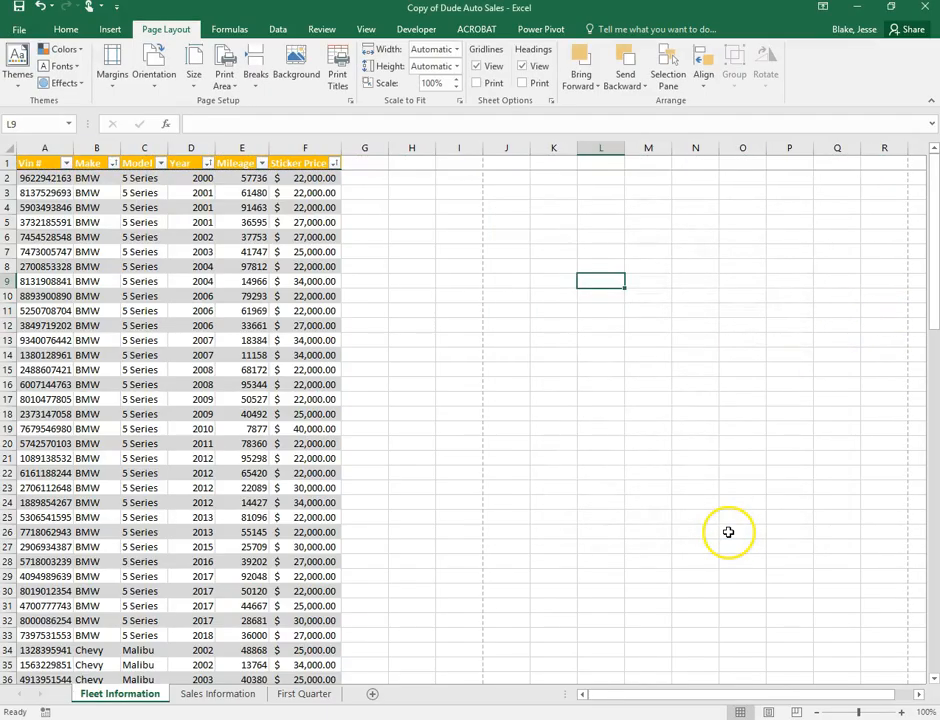
Flip between the Sales Information, First Quarter and Fleet Information sheets
{"action": "left_click", "coordinate": [210, 698]}
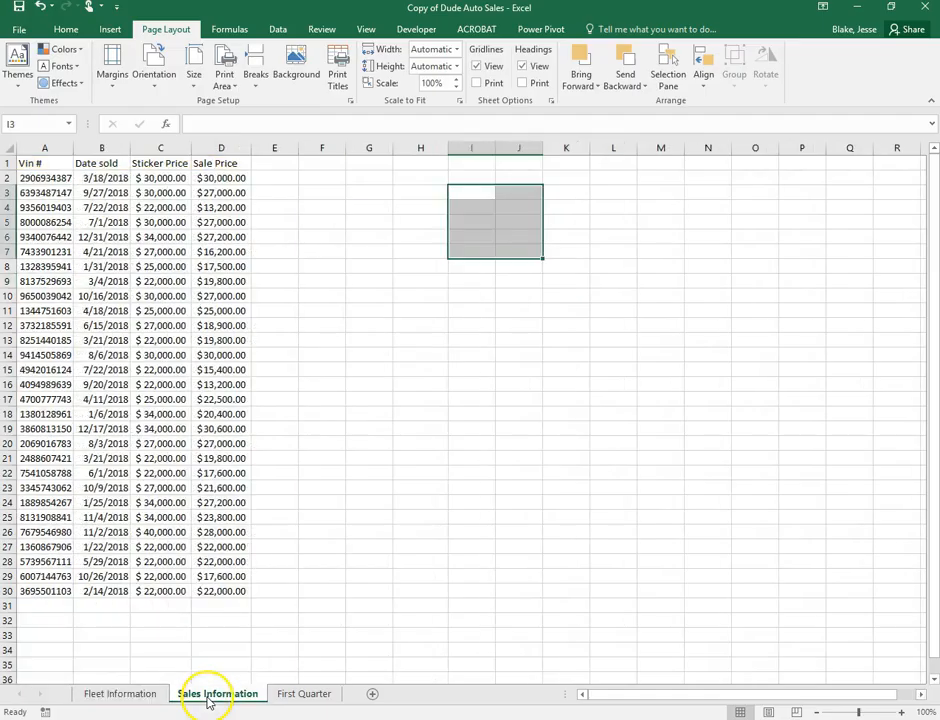
{"action": "left_click", "coordinate": [300, 697]}
{"action": "left_click", "coordinate": [132, 693]}
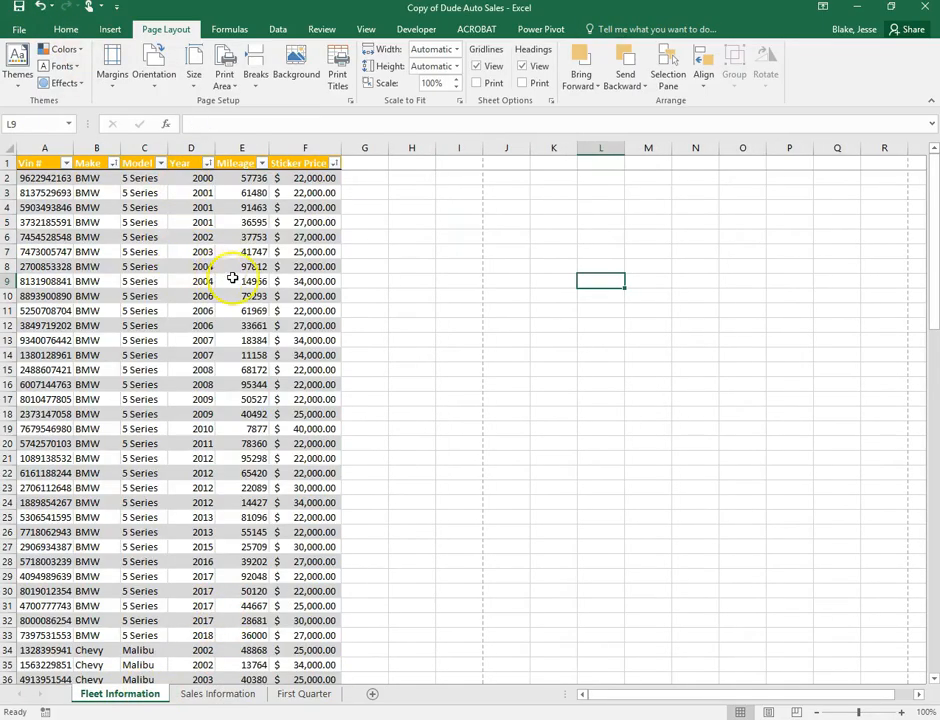
{"action": "left_click", "coordinate": [250, 697]}
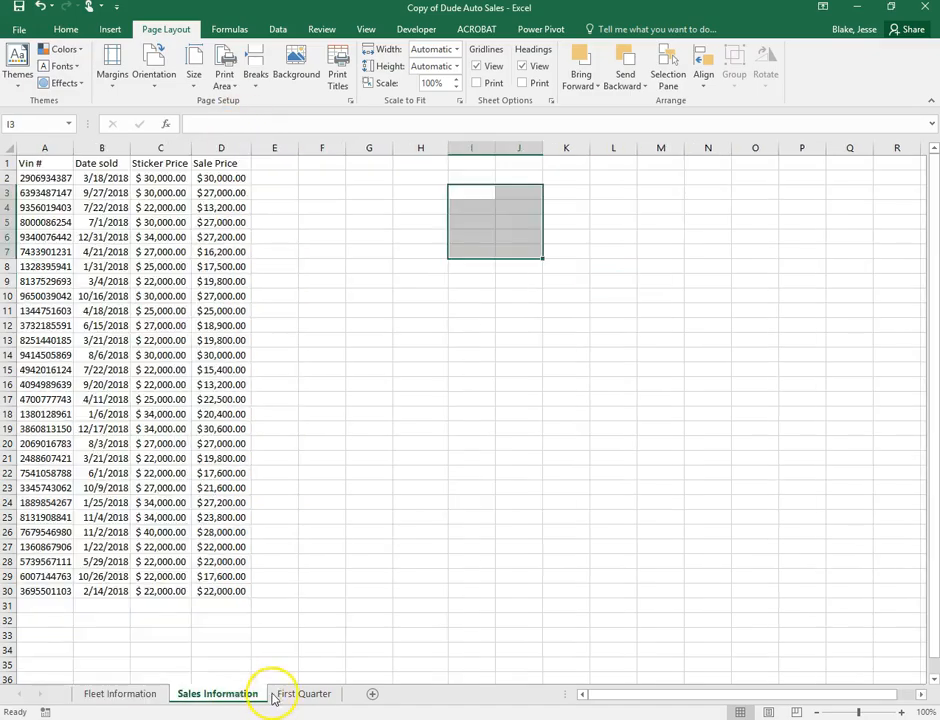
{"action": "left_click", "coordinate": [315, 694]}
{"action": "left_click", "coordinate": [140, 695]}
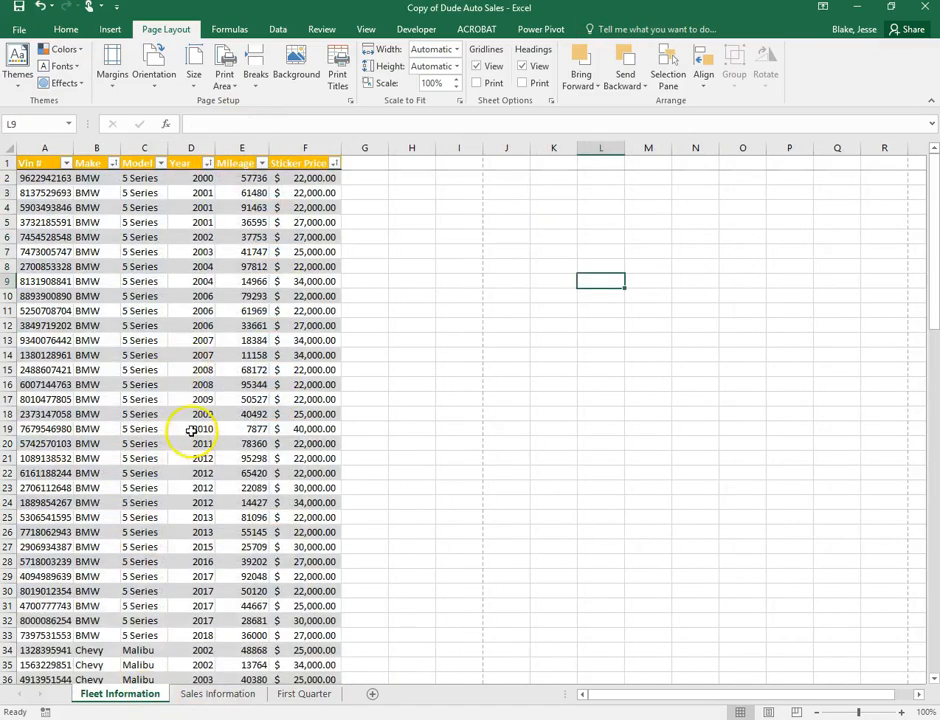
{"action": "scroll", "coordinate": [201, 384], "scroll_direction": "down", "scroll_amount": 9}
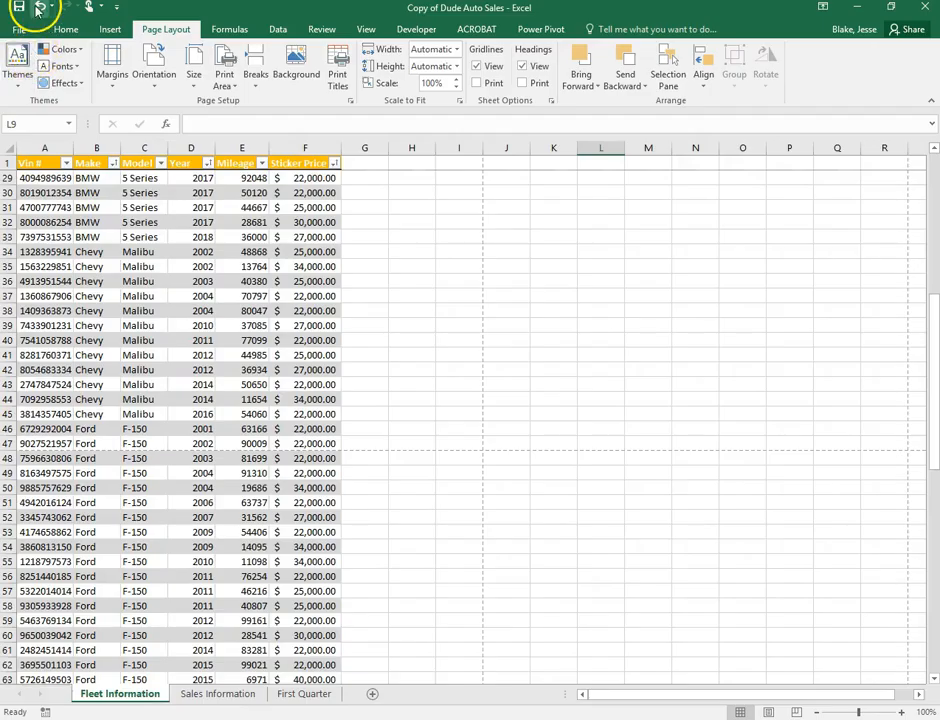
Undo the last change to restore row order and preview the three printed pages
{"action": "left_click", "coordinate": [40, 8]}
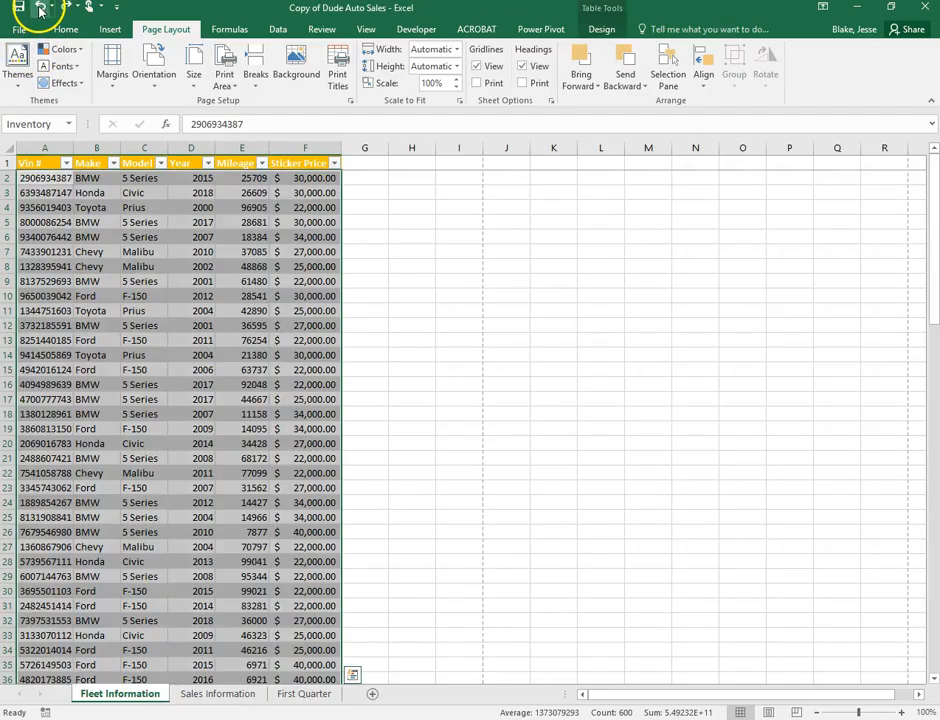
{"action": "left_click", "coordinate": [560, 352]}
{"action": "left_click", "coordinate": [17, 30]}
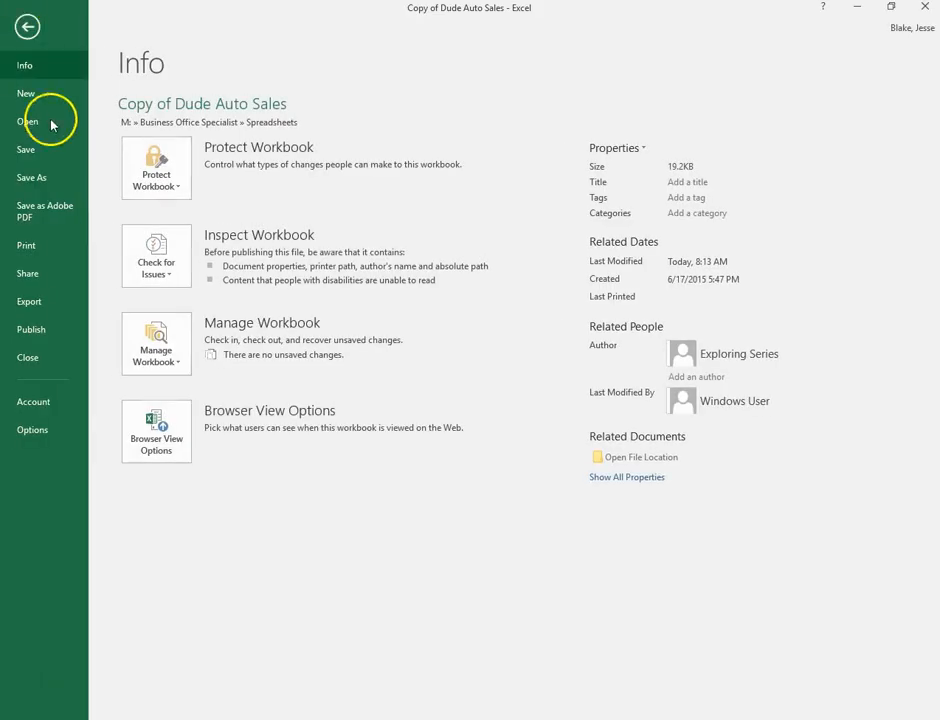
{"action": "left_click", "coordinate": [38, 247]}
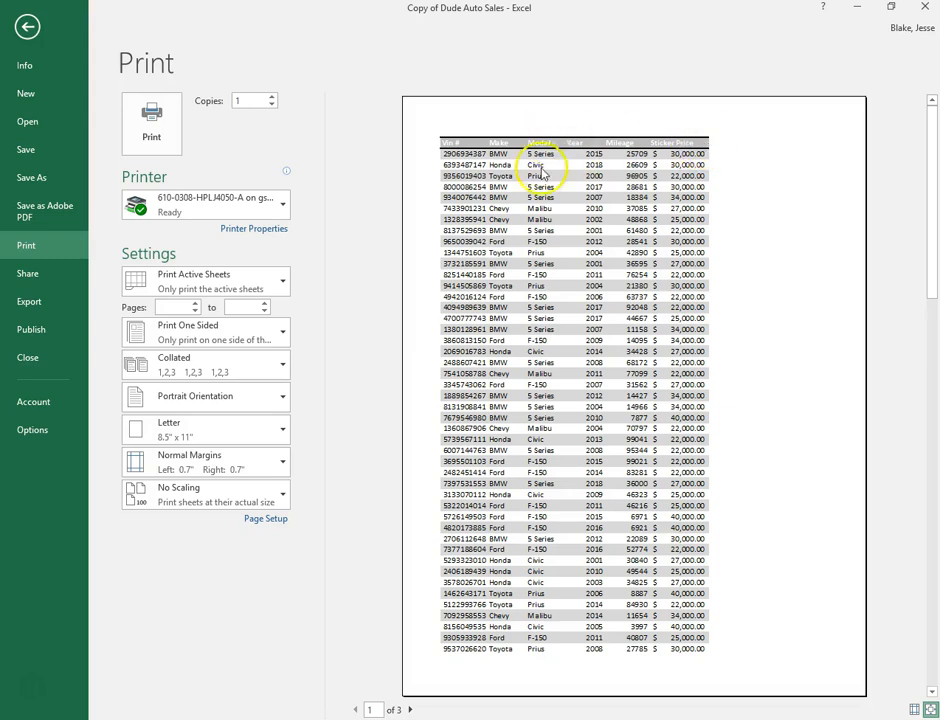
{"action": "scroll", "coordinate": [425, 565], "scroll_direction": "down", "scroll_amount": 1}
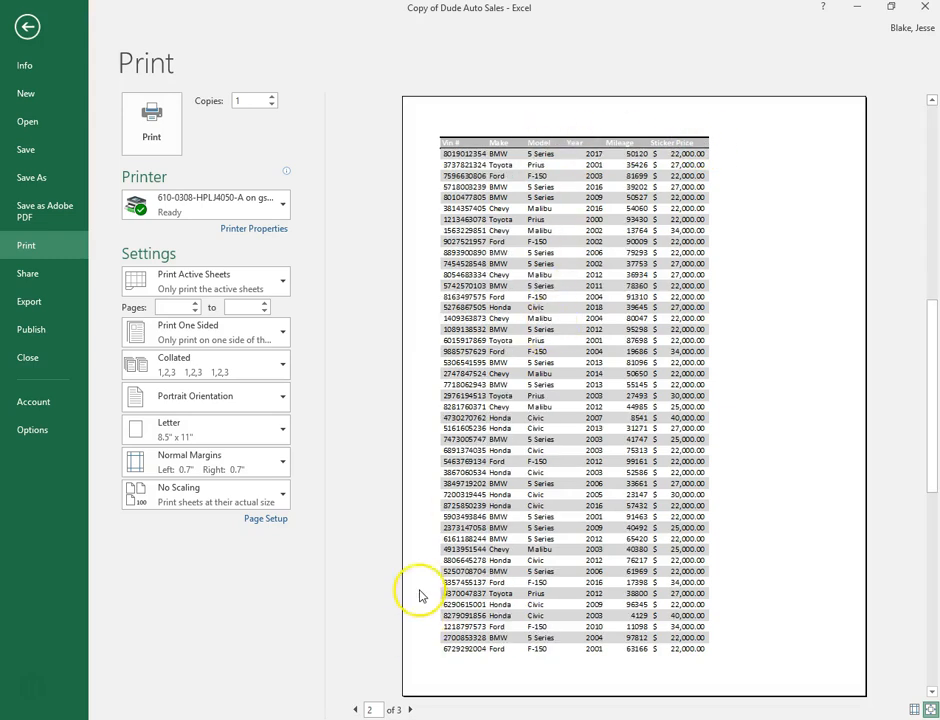
{"action": "scroll", "coordinate": [420, 595], "scroll_direction": "down", "scroll_amount": 1}
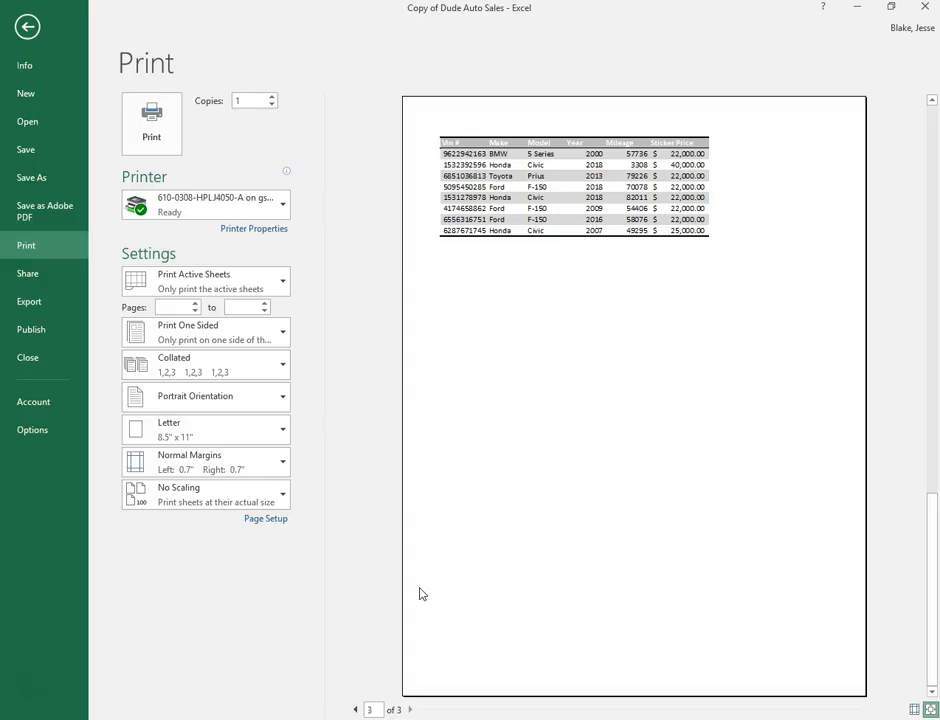
Clear the Rows to repeat at top print title setting
{"action": "left_click", "coordinate": [22, 26]}
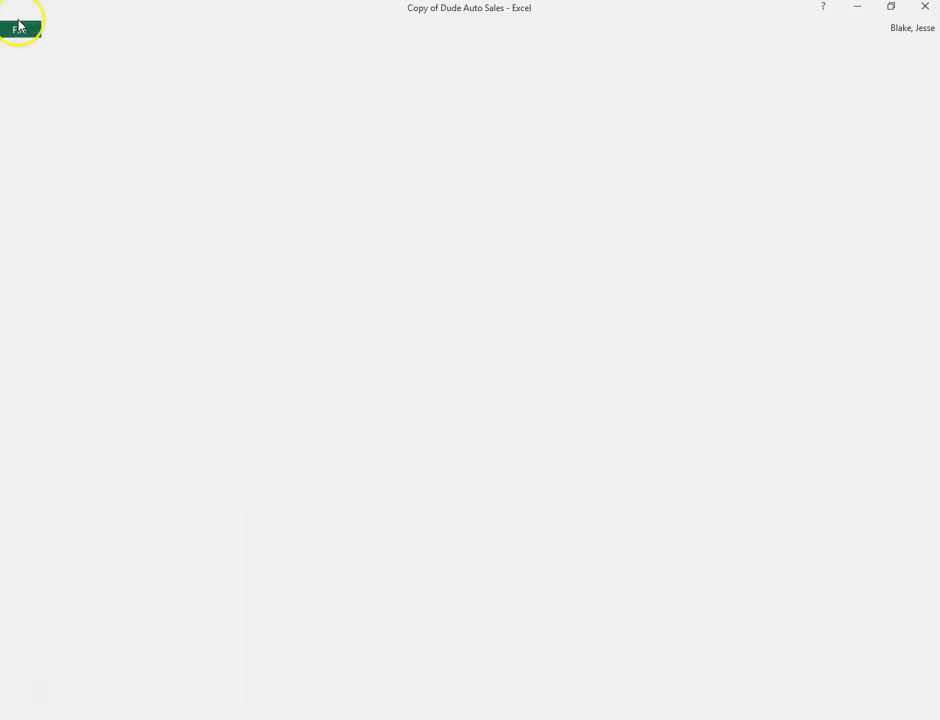
{"action": "left_click", "coordinate": [344, 88]}
{"action": "left_click", "coordinate": [686, 299]}
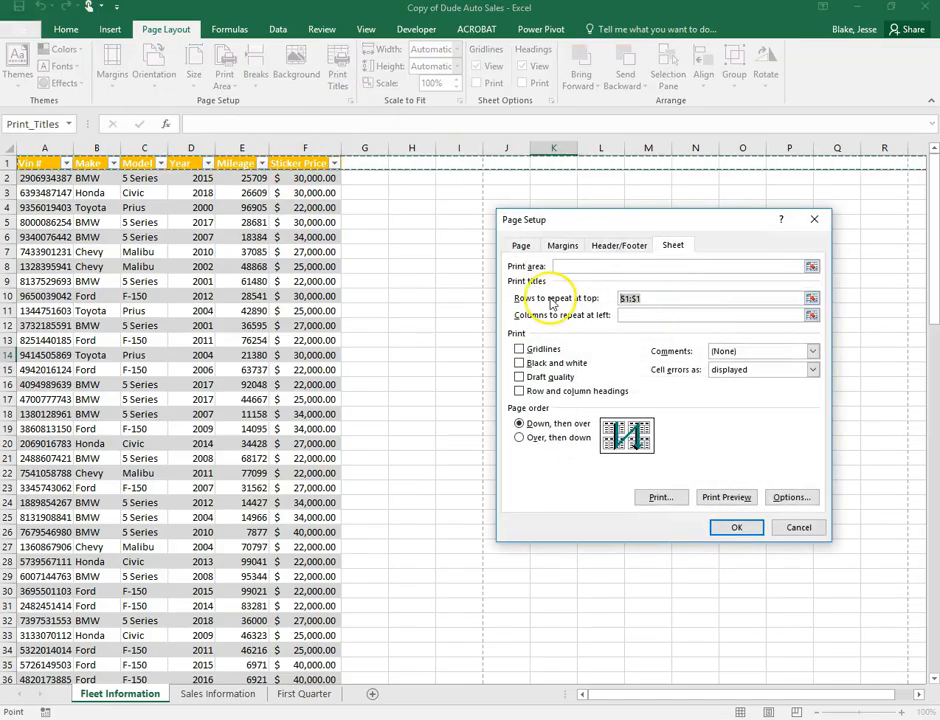
{"action": "key", "text": "BackSpace"}
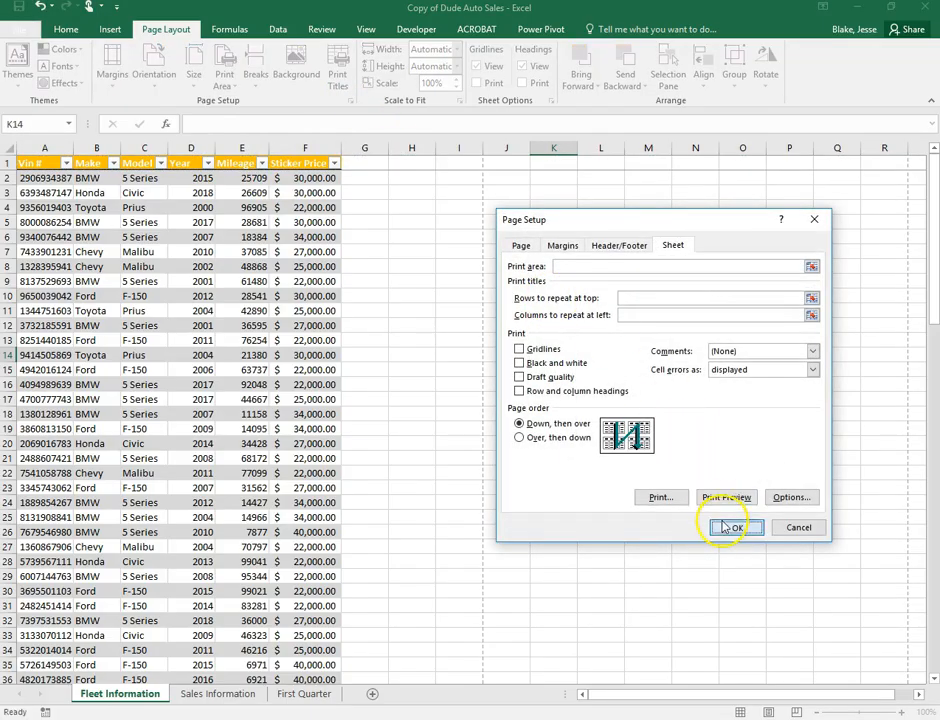
{"action": "left_click", "coordinate": [728, 527]}
Preview pages 1–3 without the repeating header row, then return to the sheet
{"action": "left_click", "coordinate": [18, 29]}
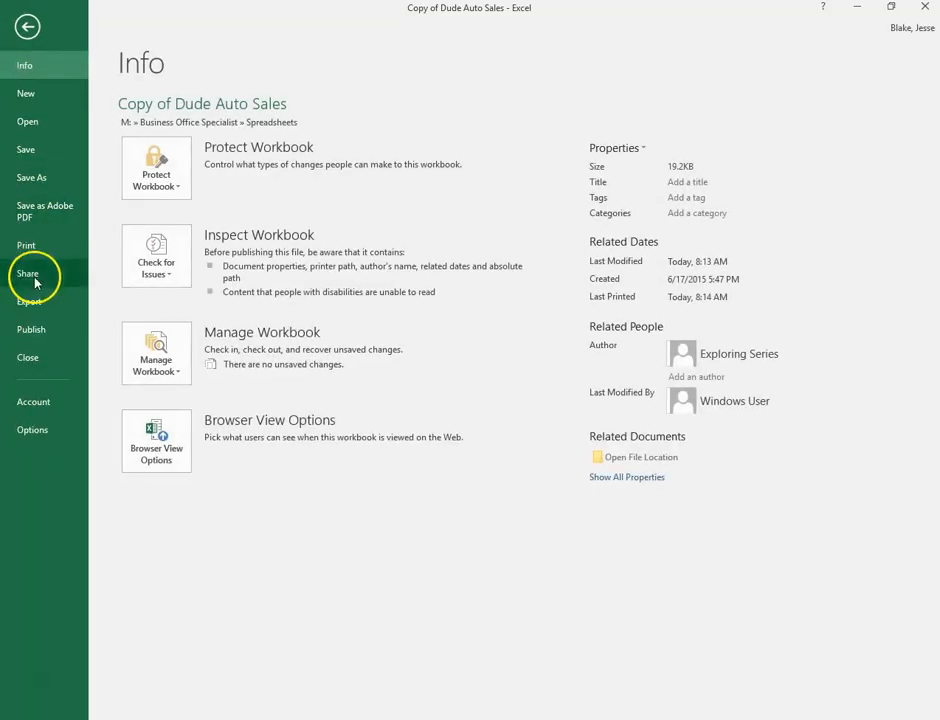
{"action": "left_click", "coordinate": [40, 245]}
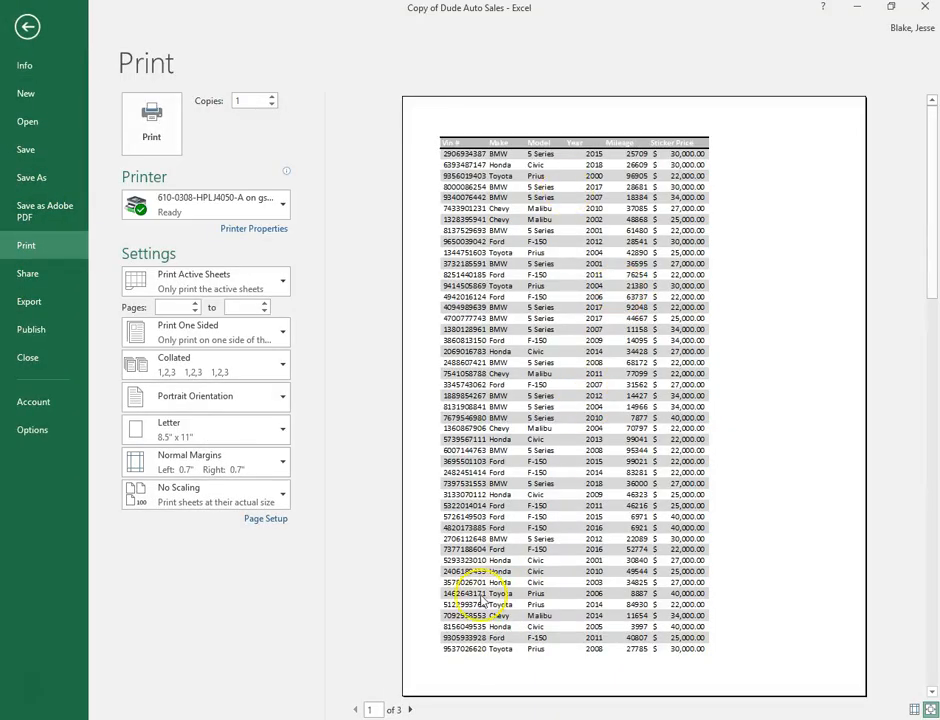
{"action": "left_click", "coordinate": [410, 709]}
{"action": "left_click", "coordinate": [411, 709]}
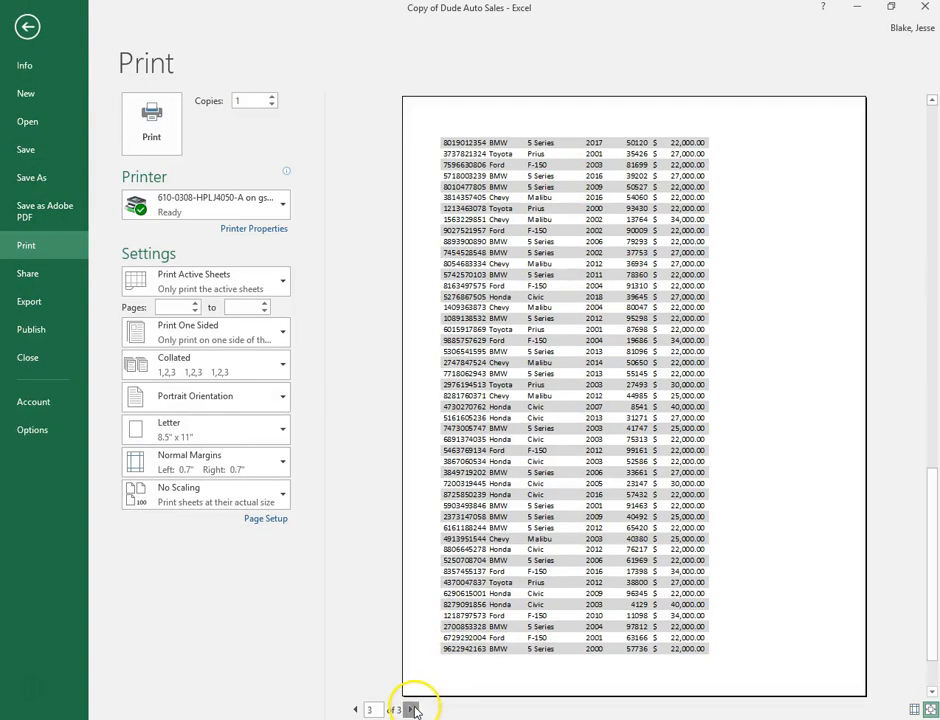
{"action": "left_click", "coordinate": [357, 709]}
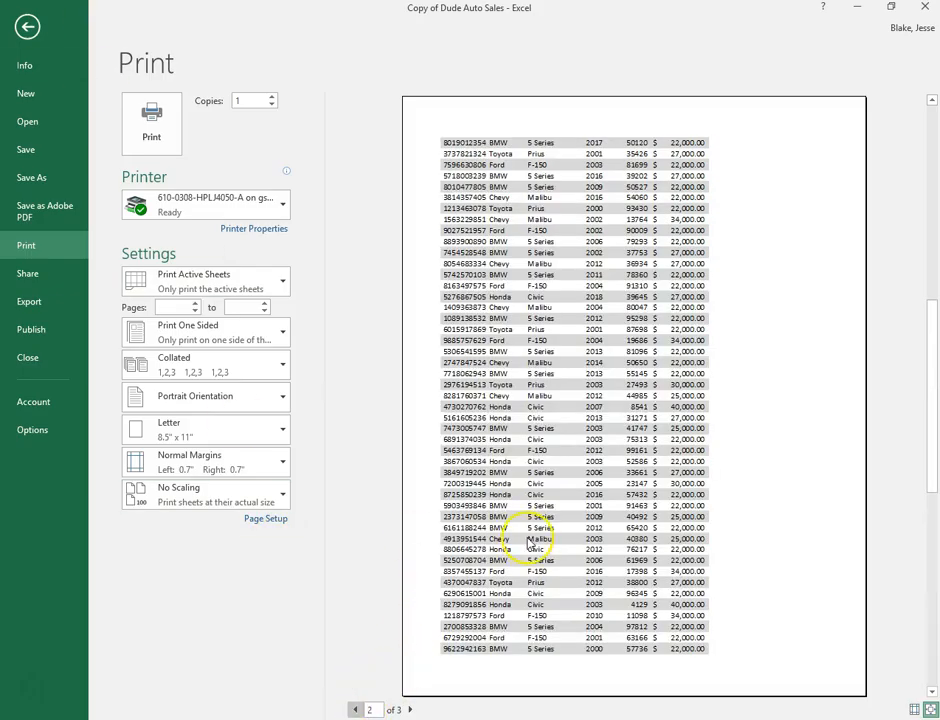
{"action": "left_click", "coordinate": [357, 709]}
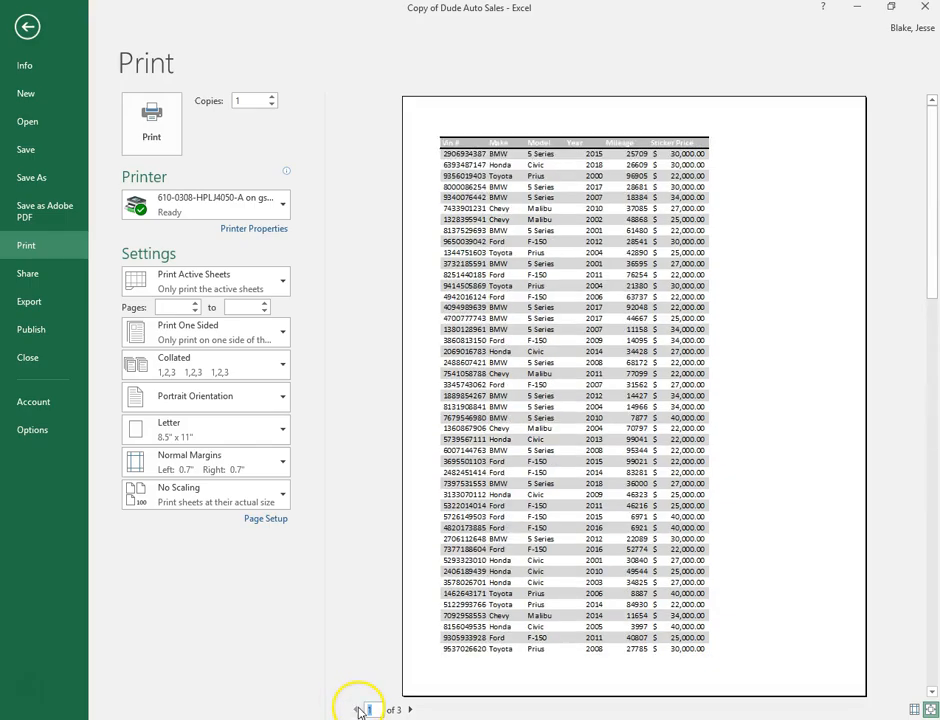
{"action": "left_click", "coordinate": [409, 709]}
{"action": "left_click", "coordinate": [409, 709]}
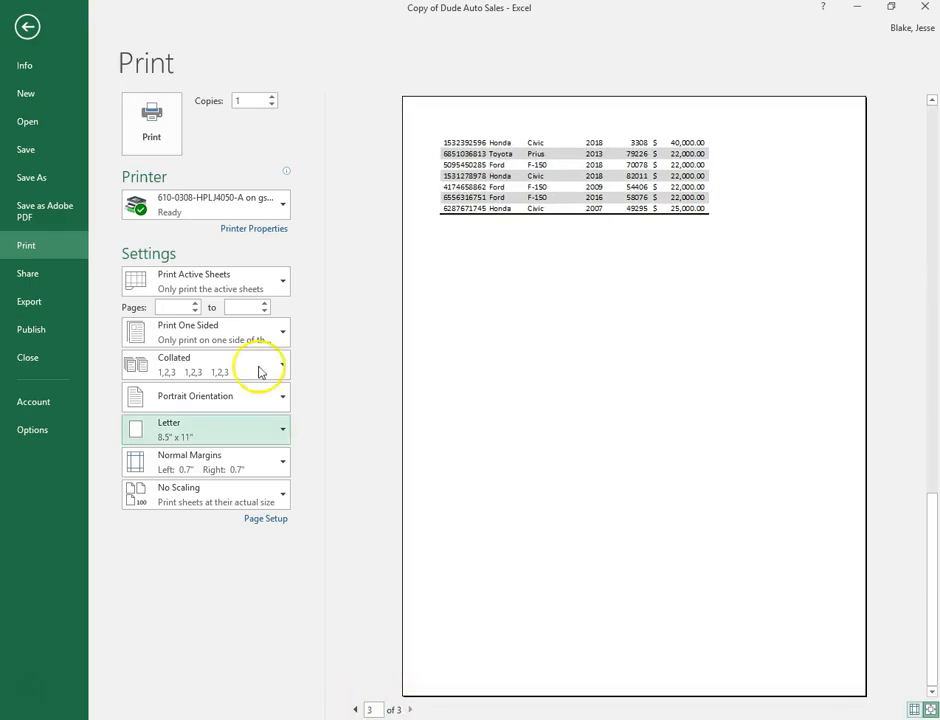
{"action": "left_click", "coordinate": [27, 26]}
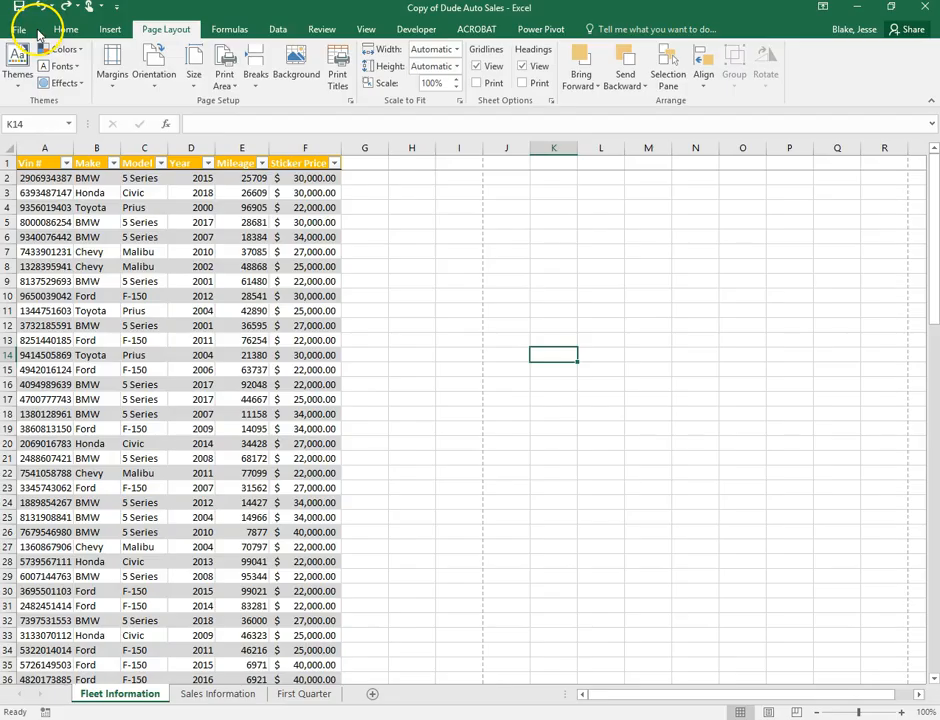
Set row 1 ($1:$1) as the rows to repeat at top of each page
{"action": "left_click", "coordinate": [340, 80]}
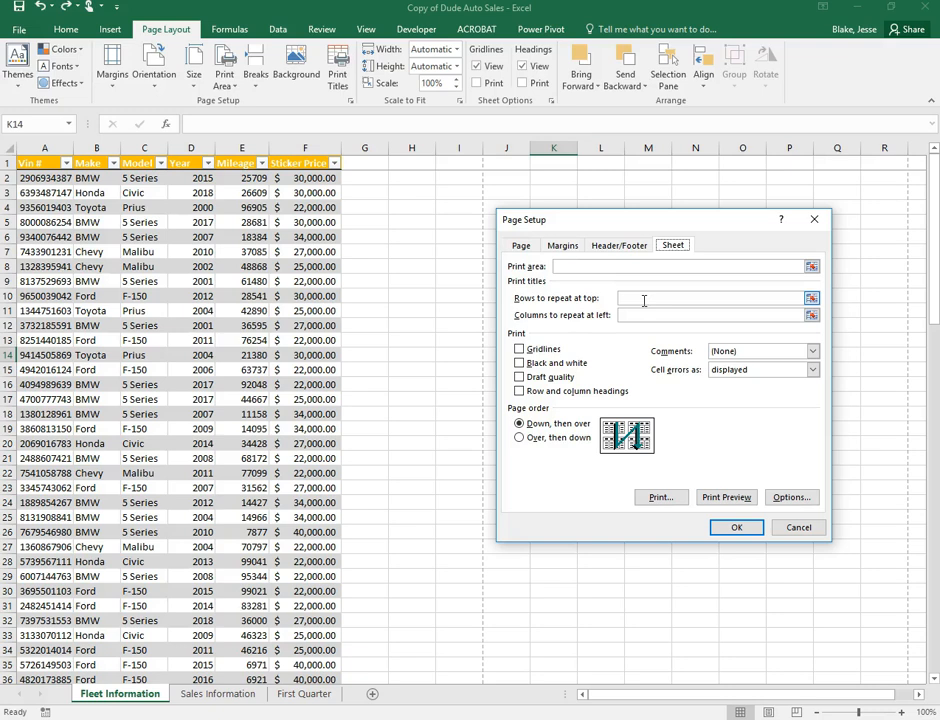
{"action": "left_click", "coordinate": [630, 299]}
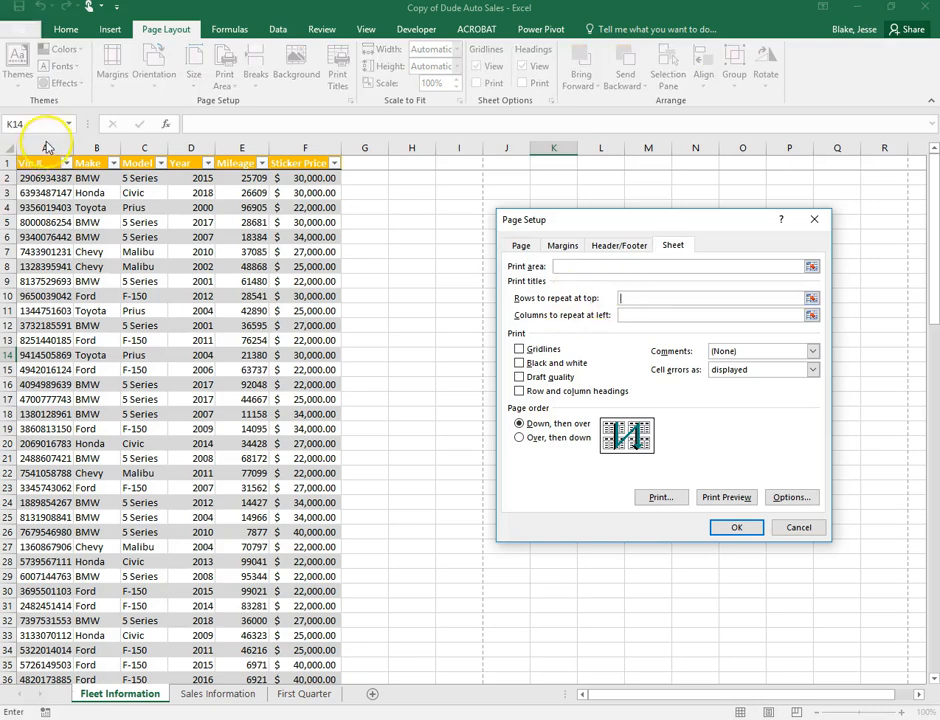
{"action": "left_click", "coordinate": [8, 162]}
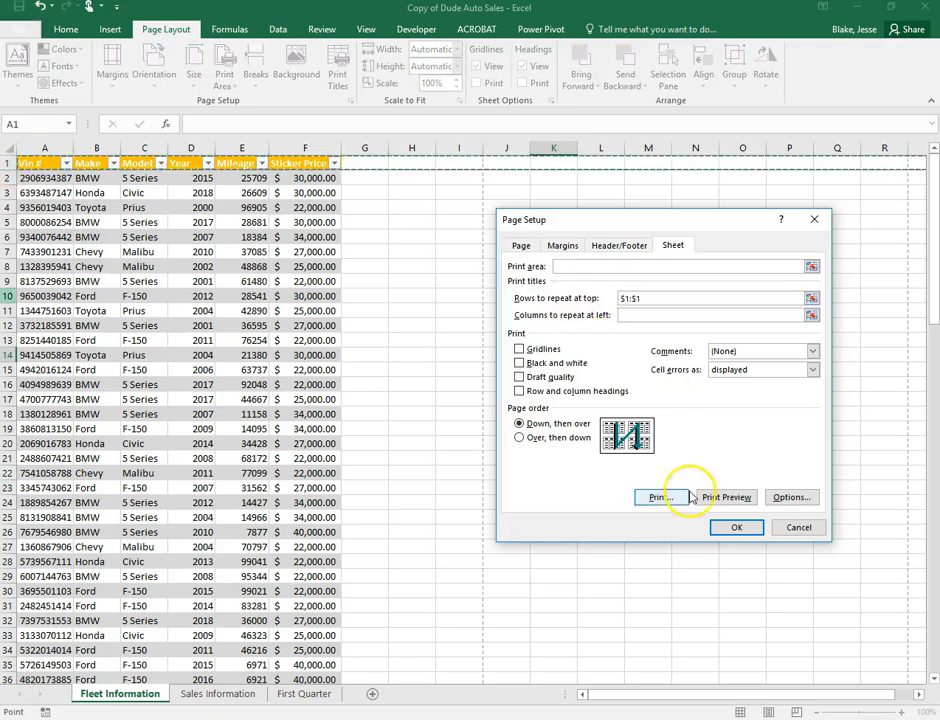
{"action": "left_click", "coordinate": [737, 528]}
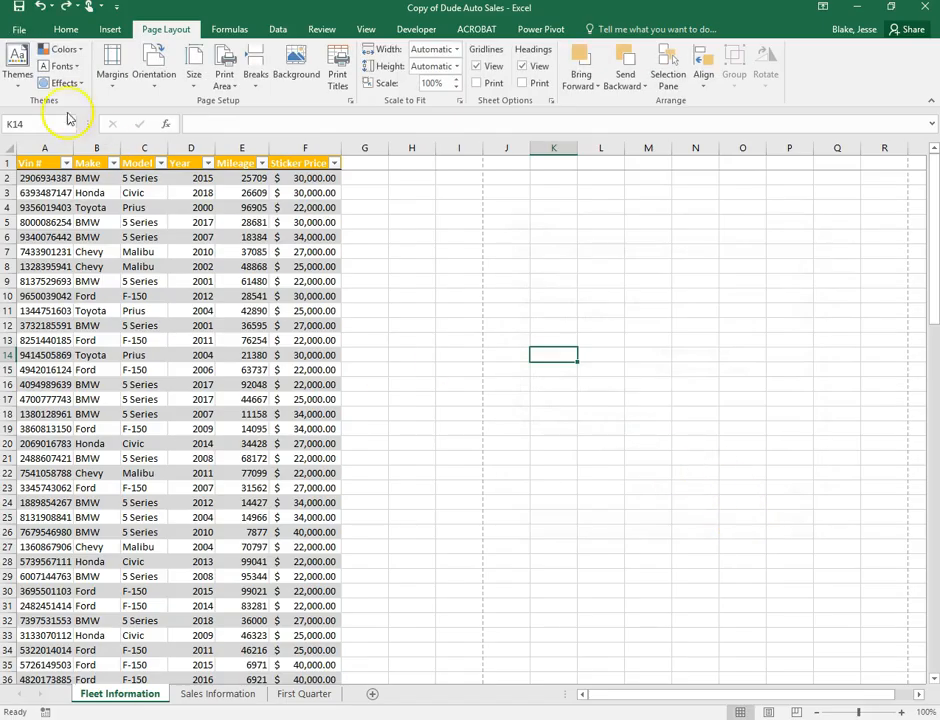
Preview pages 1–3 to confirm the header row repeats, then return to the worksheet
{"action": "left_click", "coordinate": [20, 29]}
{"action": "left_click", "coordinate": [33, 250]}
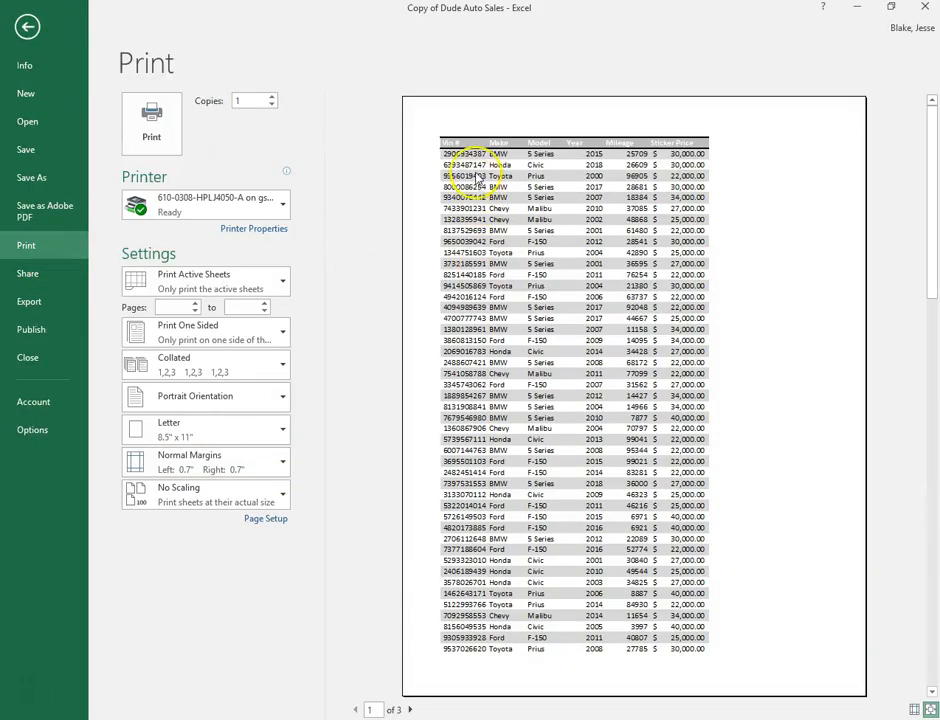
{"action": "left_click", "coordinate": [410, 709]}
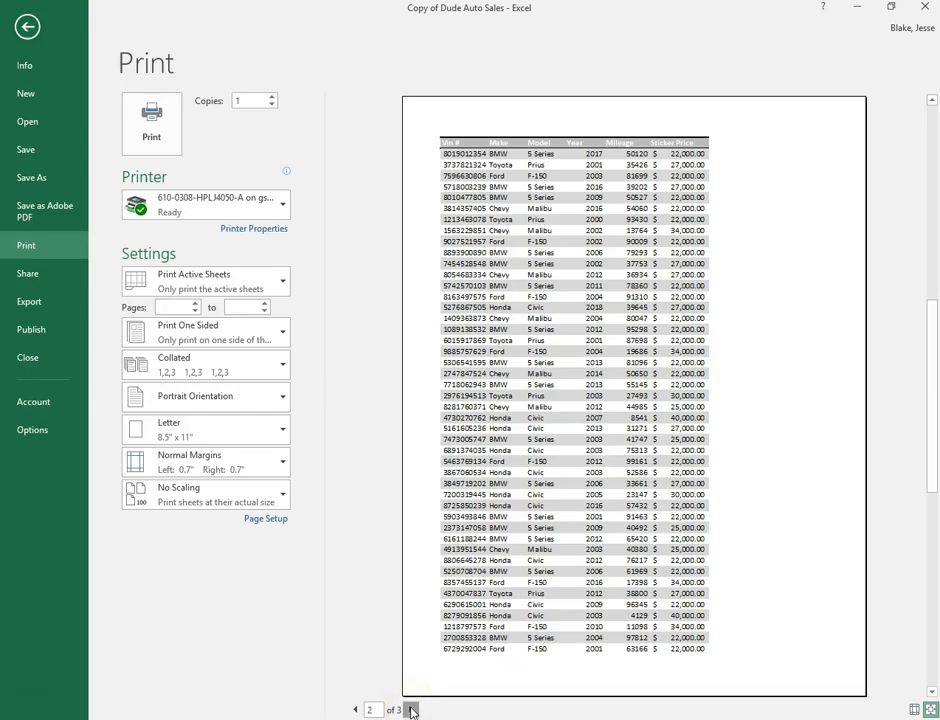
{"action": "left_click", "coordinate": [411, 709]}
{"action": "left_click", "coordinate": [42, 17]}
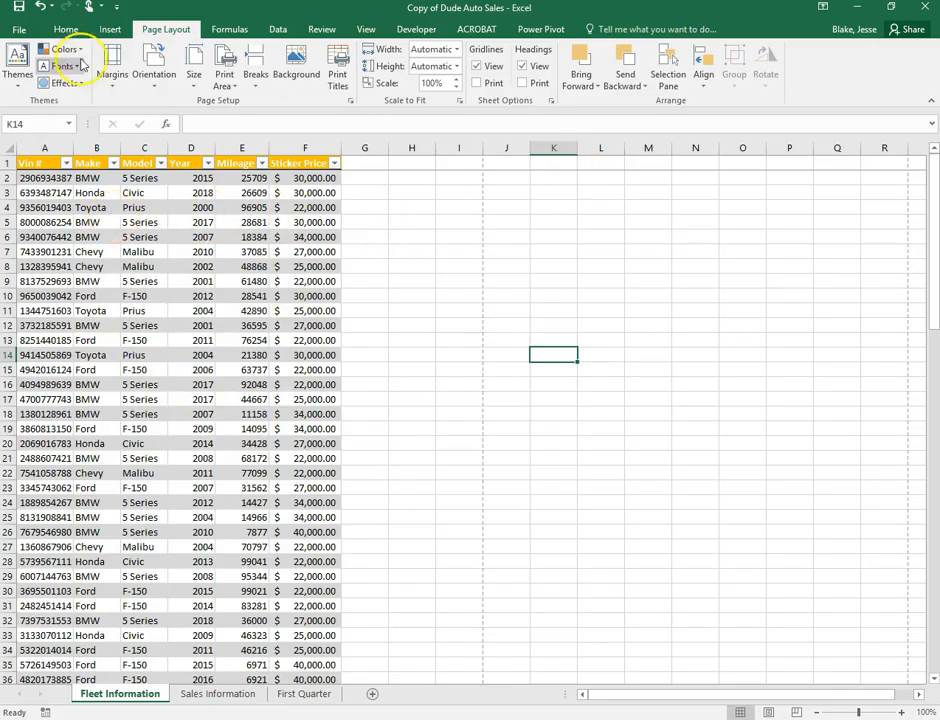
Select the whole table from A1 to row 101 after a custom sort range error
{"action": "left_click", "coordinate": [66, 32]}
{"action": "left_click", "coordinate": [831, 76]}
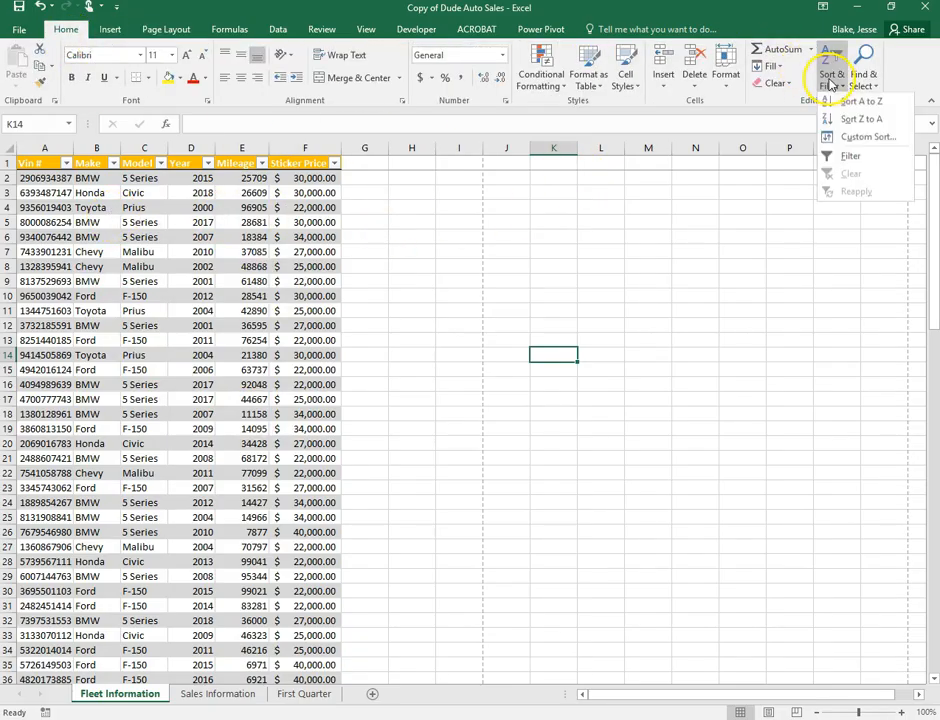
{"action": "left_click", "coordinate": [852, 137]}
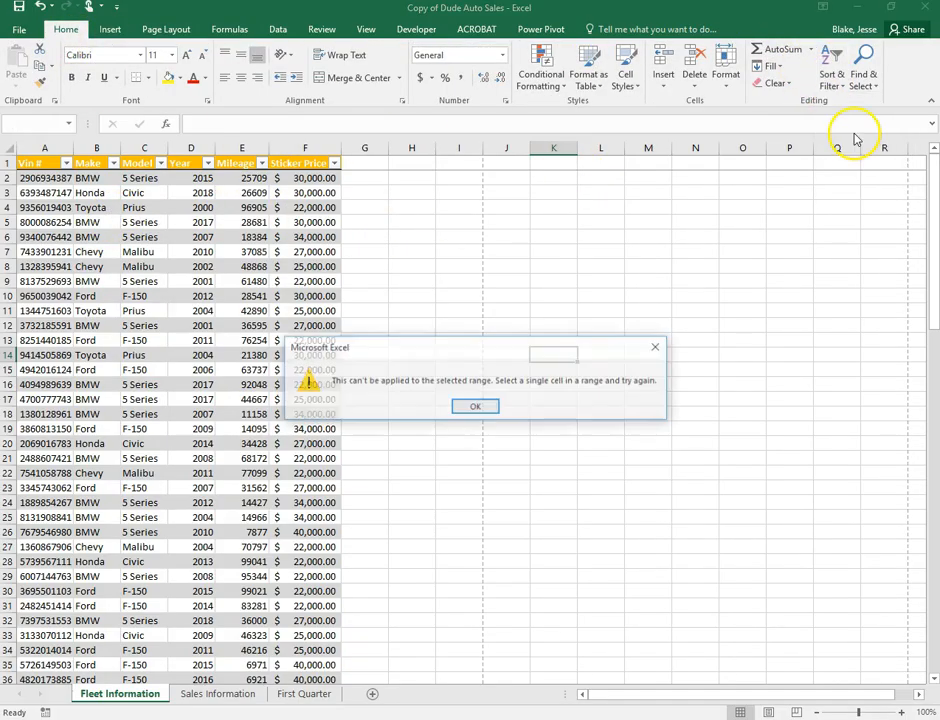
{"action": "left_click", "coordinate": [478, 404]}
{"action": "left_click_drag", "start_coordinate": [50, 165], "coordinate": [300, 652]}
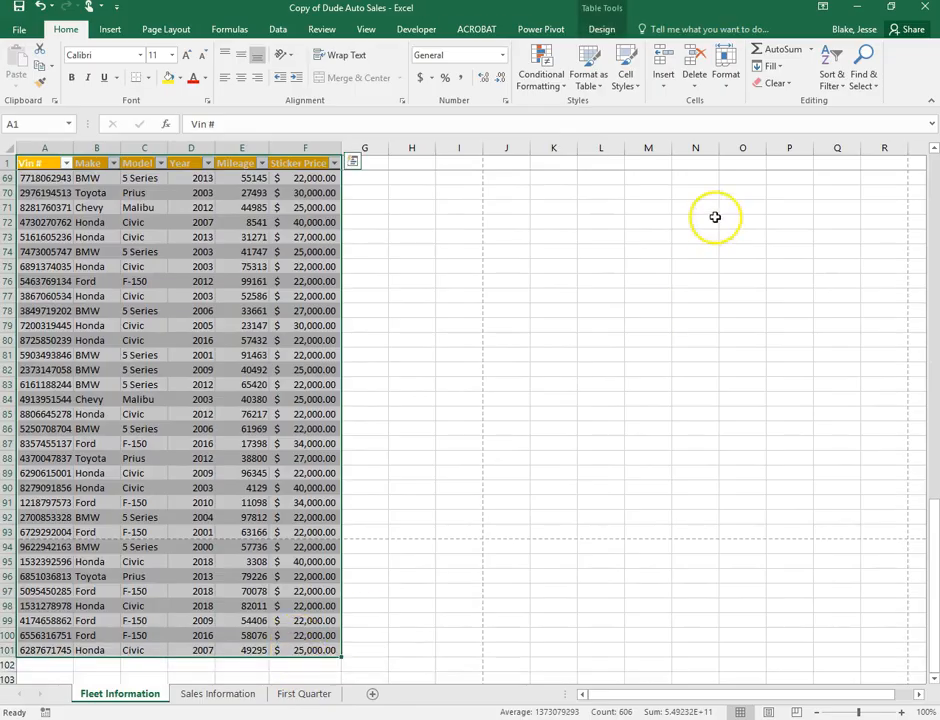
Custom sort the table by Make, then Year, then Sticker Price
{"action": "left_click", "coordinate": [822, 85]}
{"action": "left_click", "coordinate": [850, 138]}
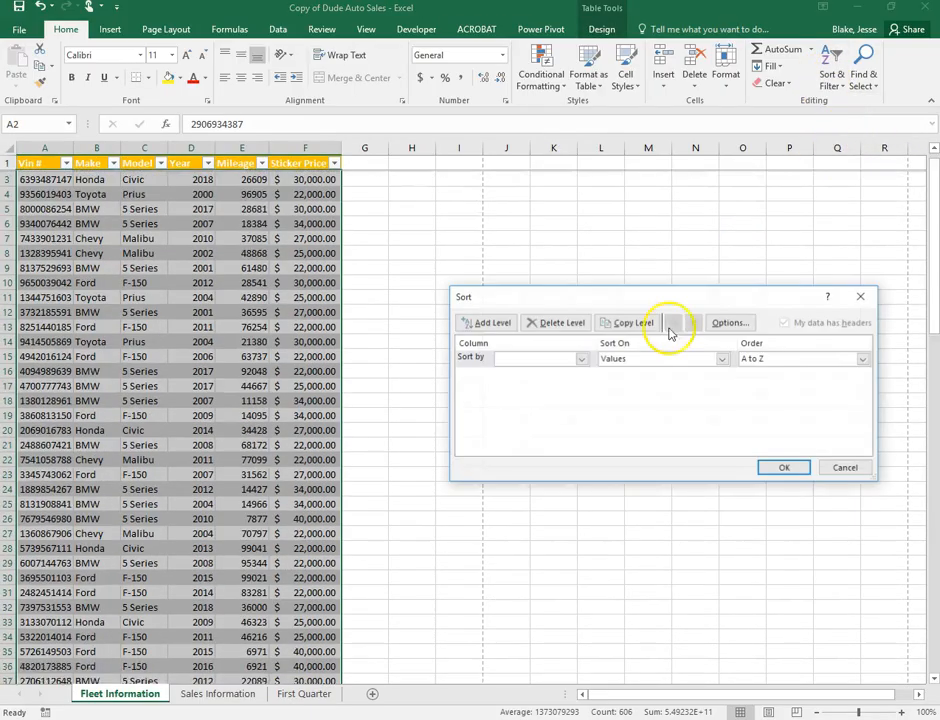
{"action": "left_click", "coordinate": [556, 360]}
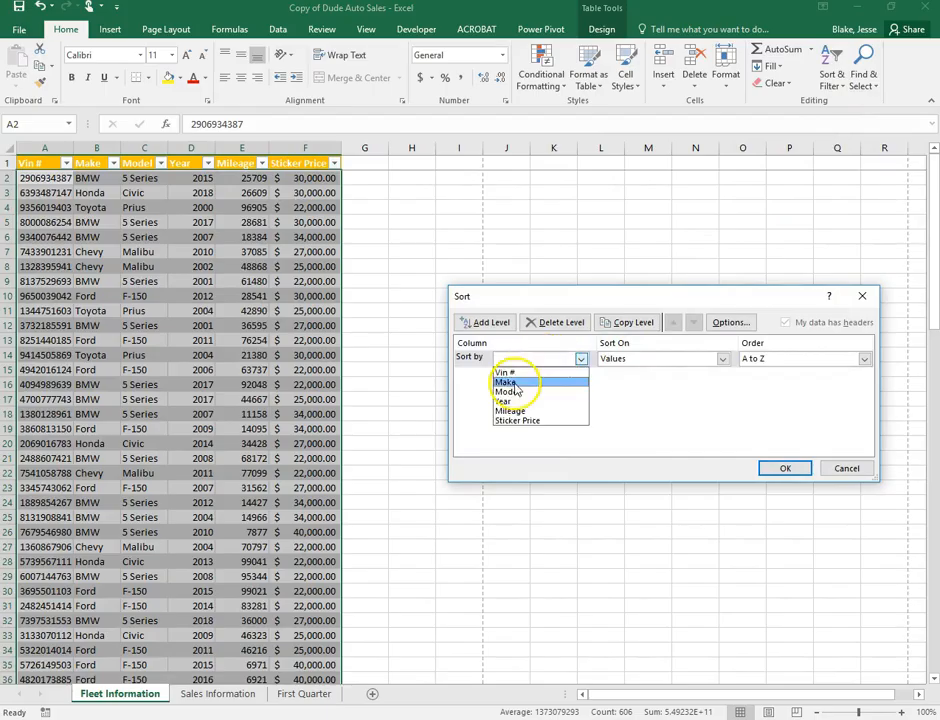
{"action": "left_click", "coordinate": [560, 380]}
{"action": "left_click", "coordinate": [505, 323]}
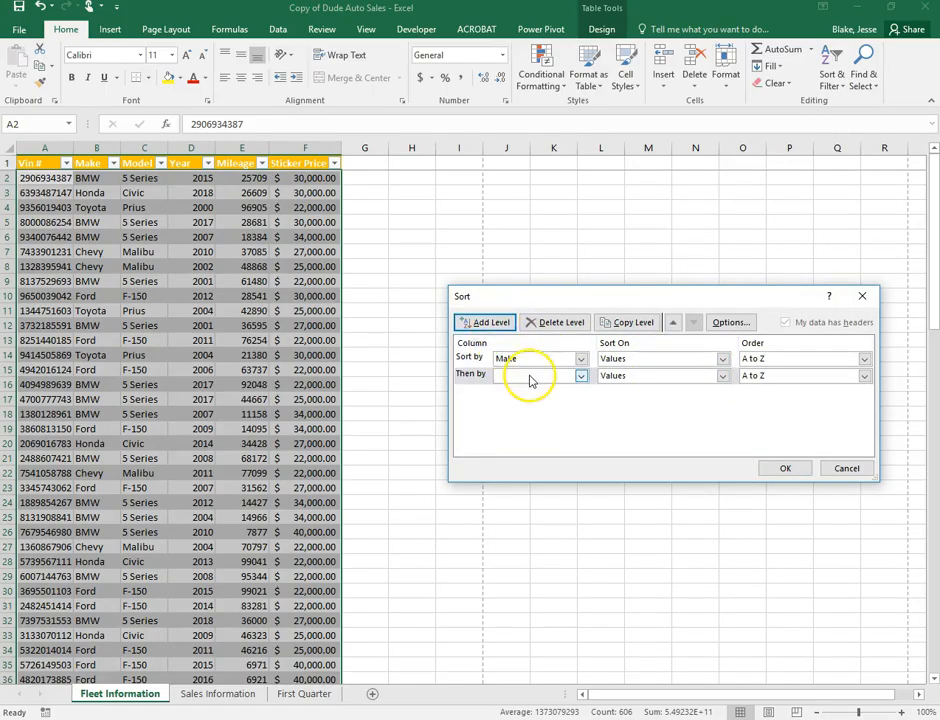
{"action": "left_click", "coordinate": [533, 376]}
{"action": "left_click", "coordinate": [522, 418]}
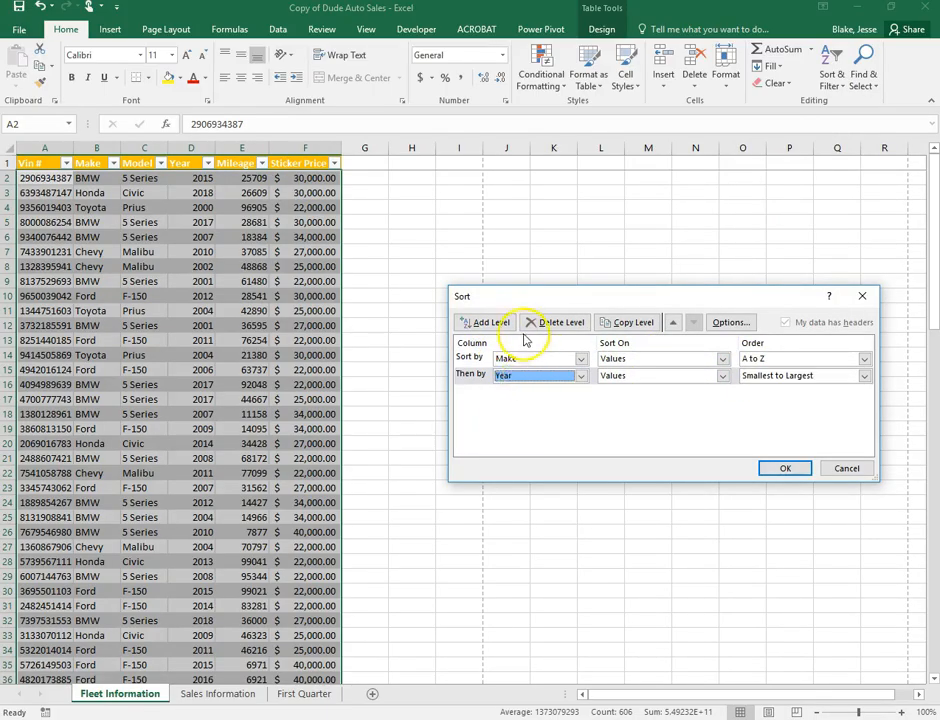
{"action": "left_click", "coordinate": [495, 323]}
{"action": "left_click", "coordinate": [535, 392]}
{"action": "left_click", "coordinate": [560, 452]}
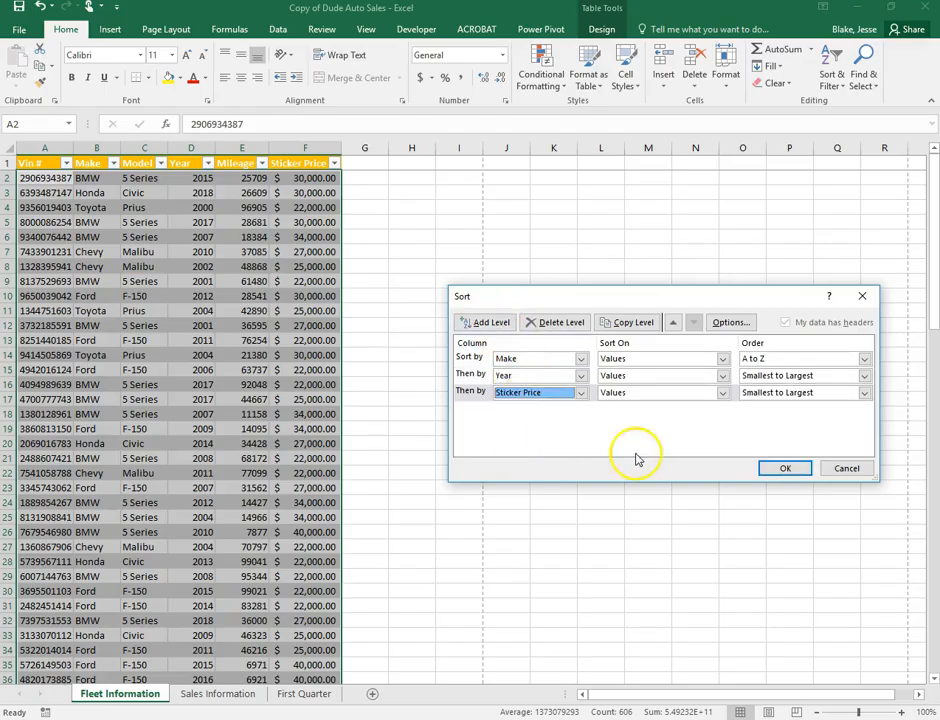
{"action": "left_click", "coordinate": [785, 469]}
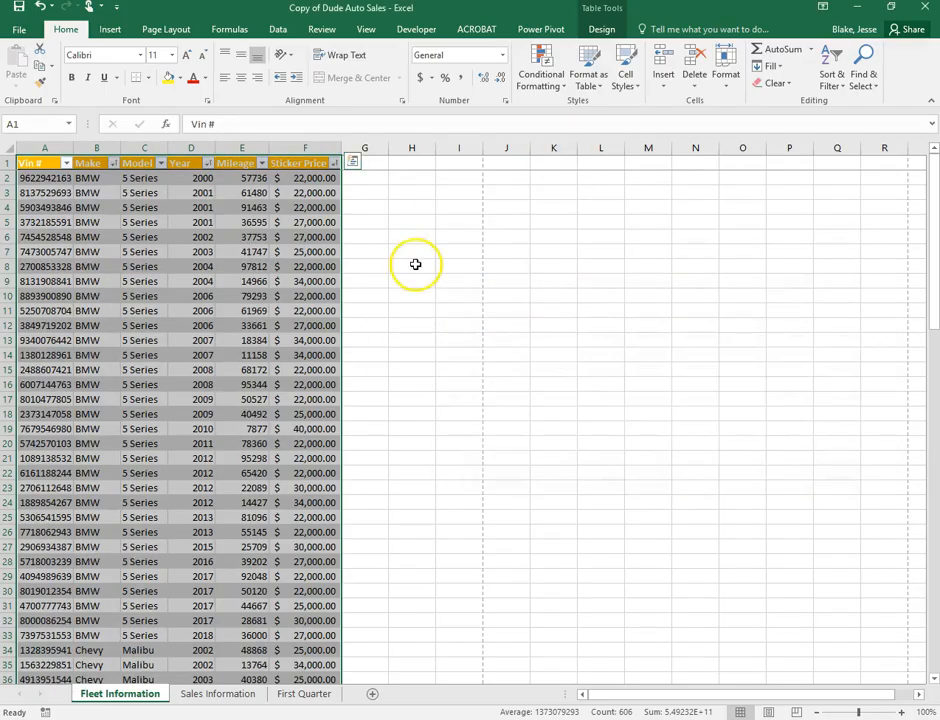
Run Remove Duplicates across all columns; no duplicates are found
{"action": "left_click", "coordinate": [603, 30]}
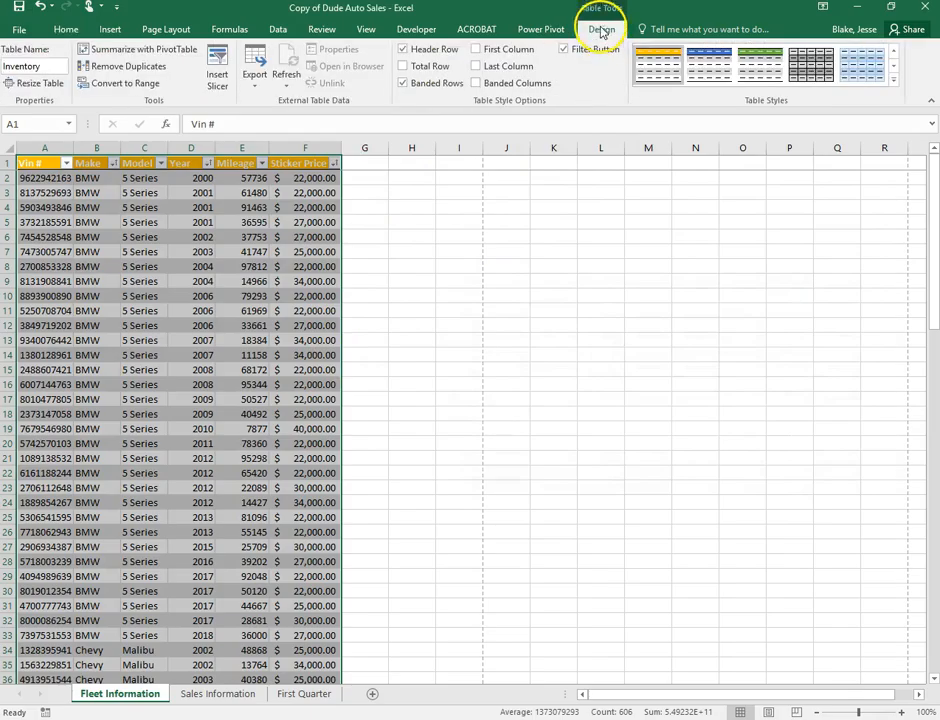
{"action": "left_click", "coordinate": [119, 70]}
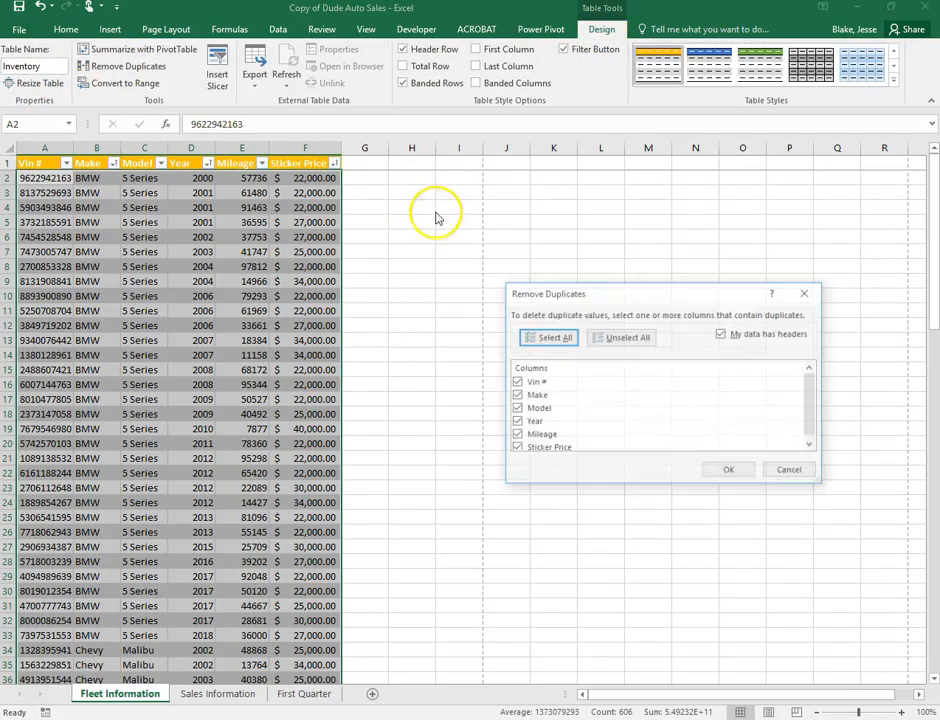
{"action": "left_click", "coordinate": [736, 528]}
{"action": "left_click", "coordinate": [484, 406]}
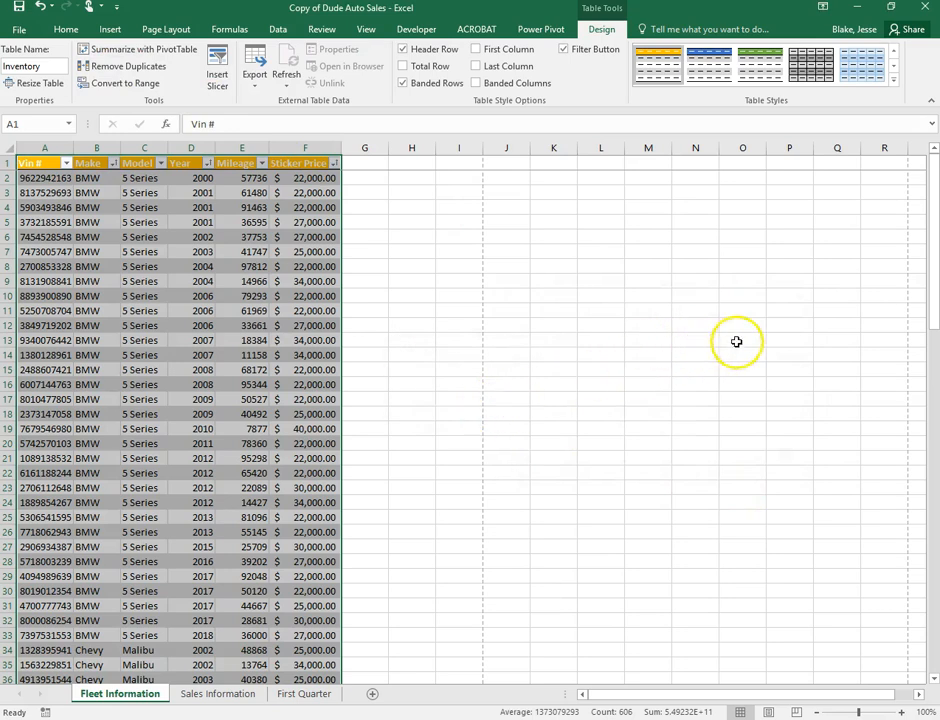
Insert page breaks above row 34 (Chevy) and row 46 (Ford)
{"action": "left_click", "coordinate": [380, 278]}
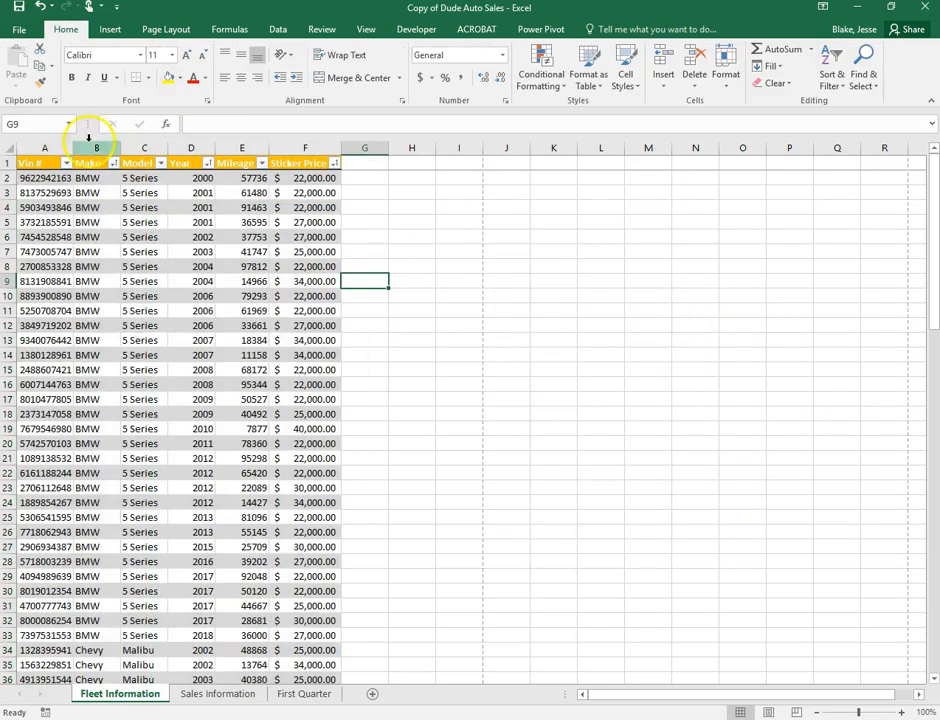
{"action": "scroll", "coordinate": [85, 402], "scroll_direction": "down", "scroll_amount": 2}
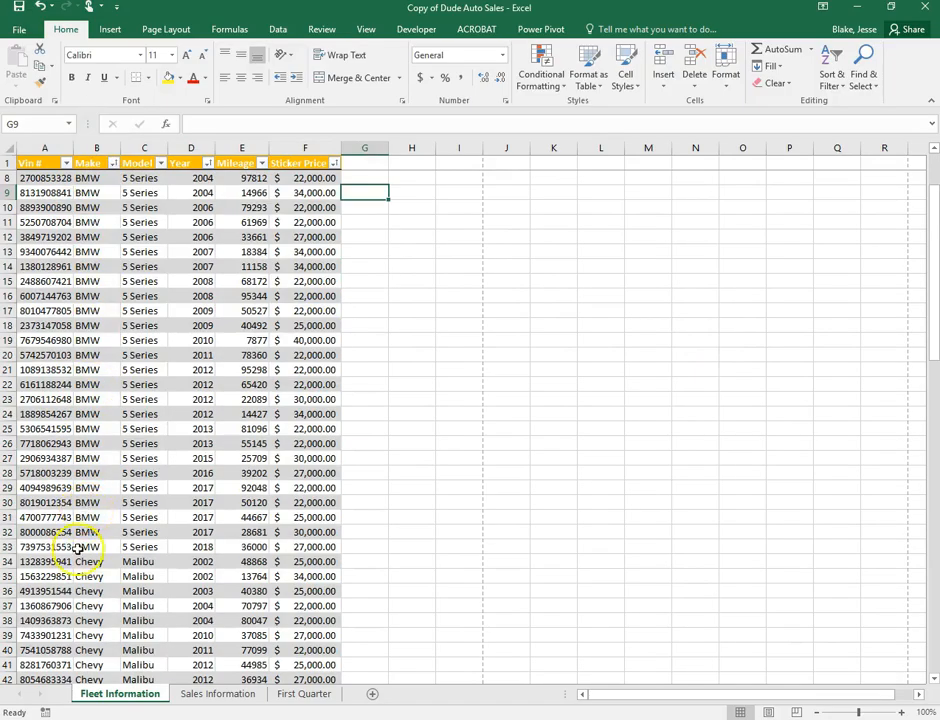
{"action": "left_click", "coordinate": [79, 562]}
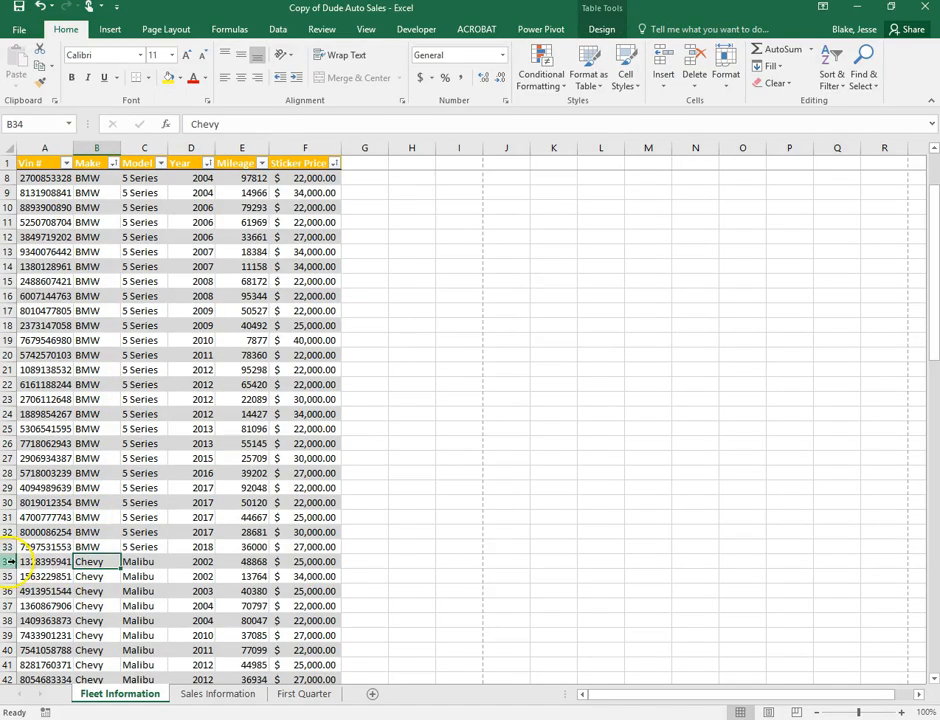
{"action": "left_click", "coordinate": [9, 562]}
{"action": "left_click", "coordinate": [152, 29]}
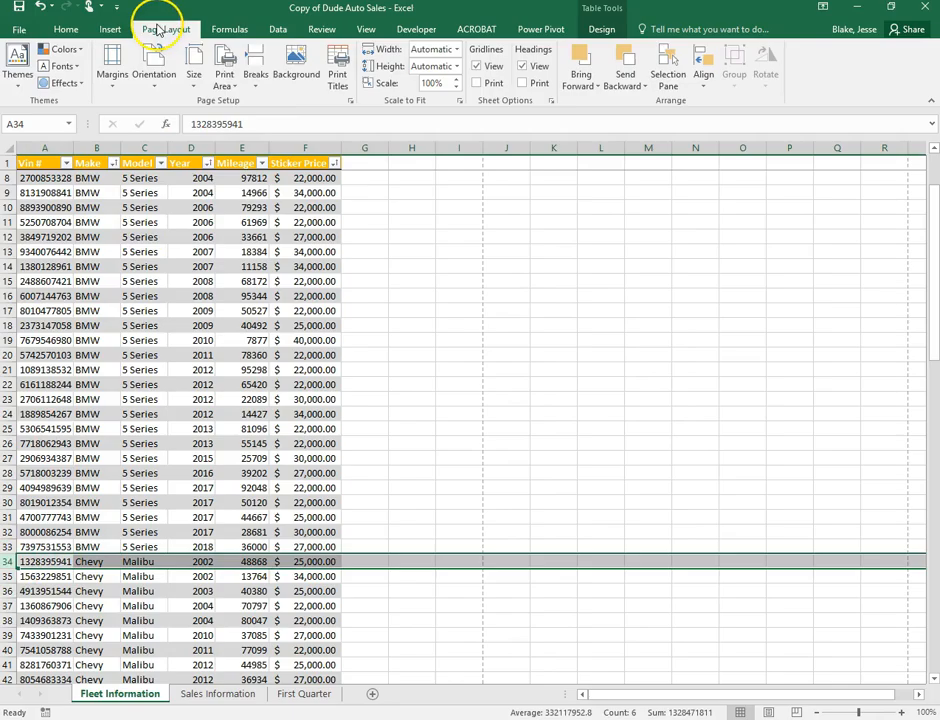
{"action": "left_click", "coordinate": [256, 80]}
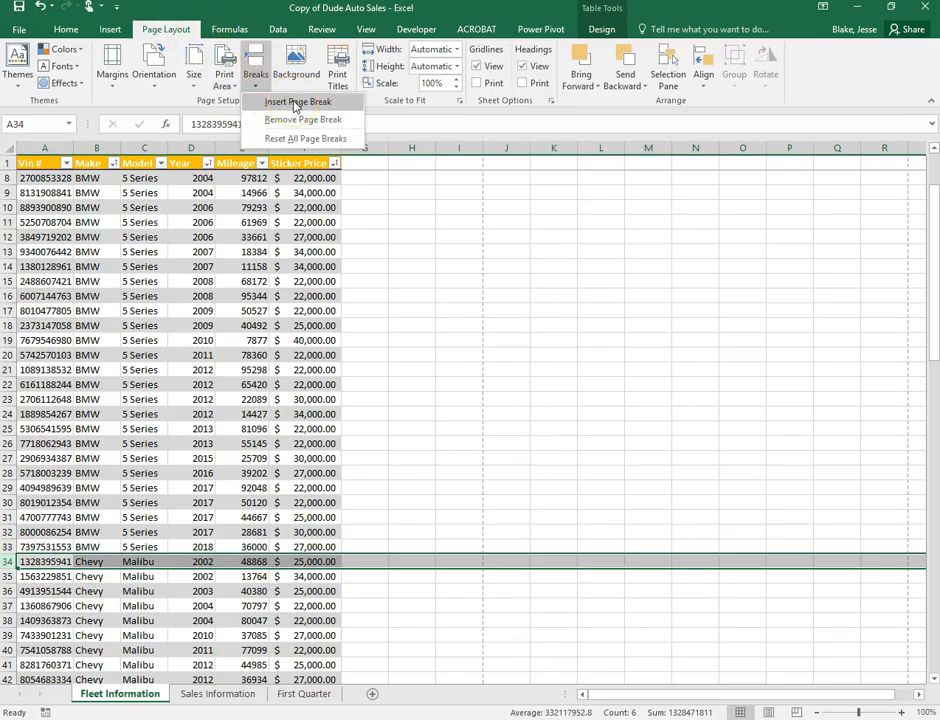
{"action": "left_click", "coordinate": [296, 104]}
{"action": "left_click", "coordinate": [590, 456]}
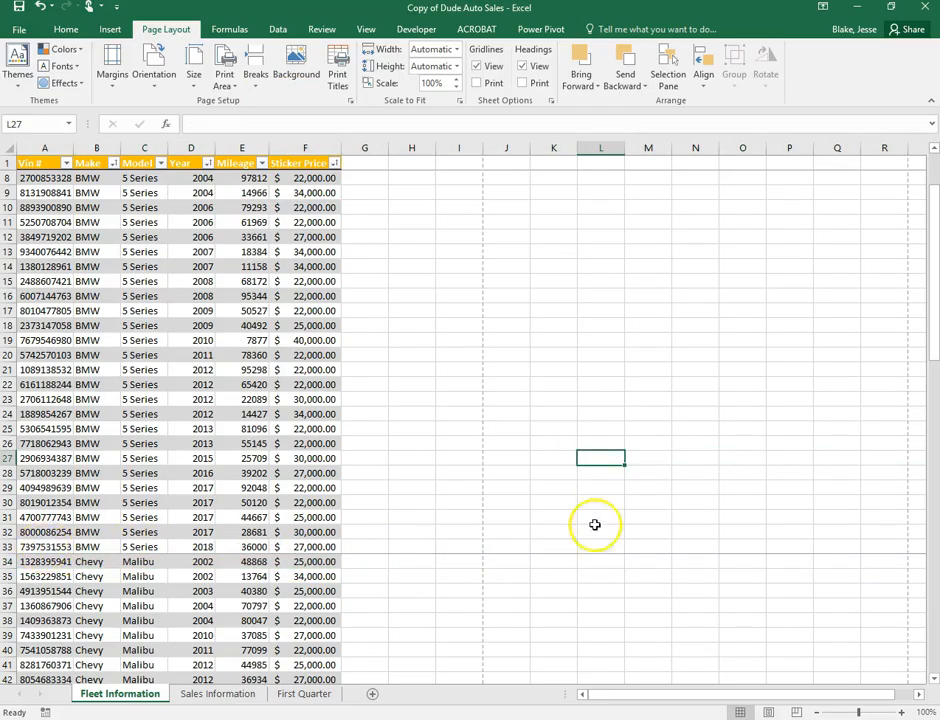
{"action": "scroll", "coordinate": [596, 386], "scroll_direction": "down", "scroll_amount": 3}
{"action": "scroll", "coordinate": [346, 355], "scroll_direction": "down", "scroll_amount": 1}
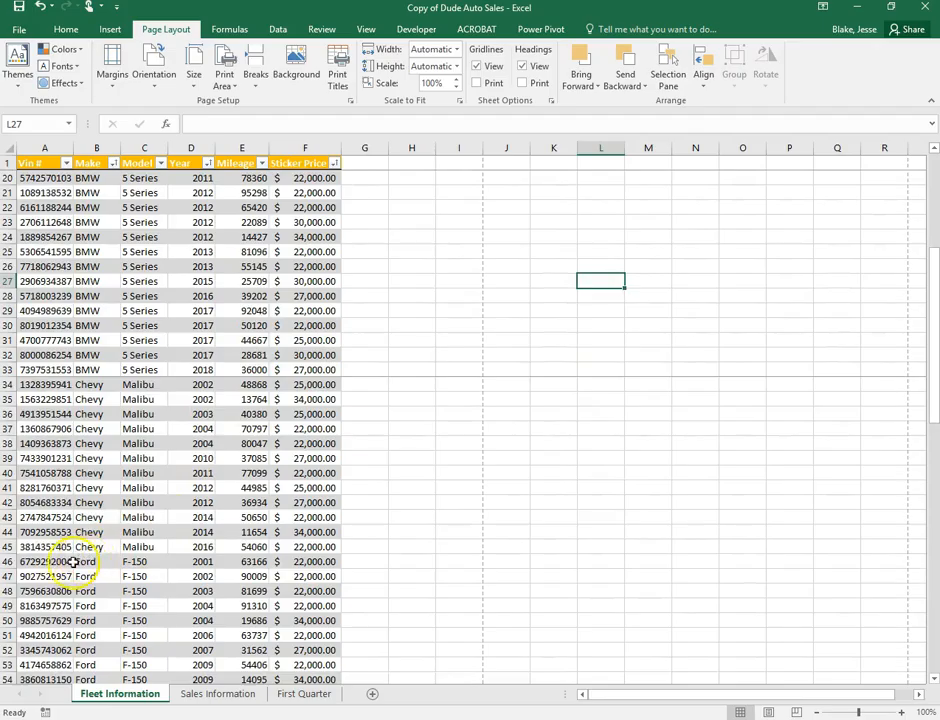
{"action": "left_click", "coordinate": [8, 562]}
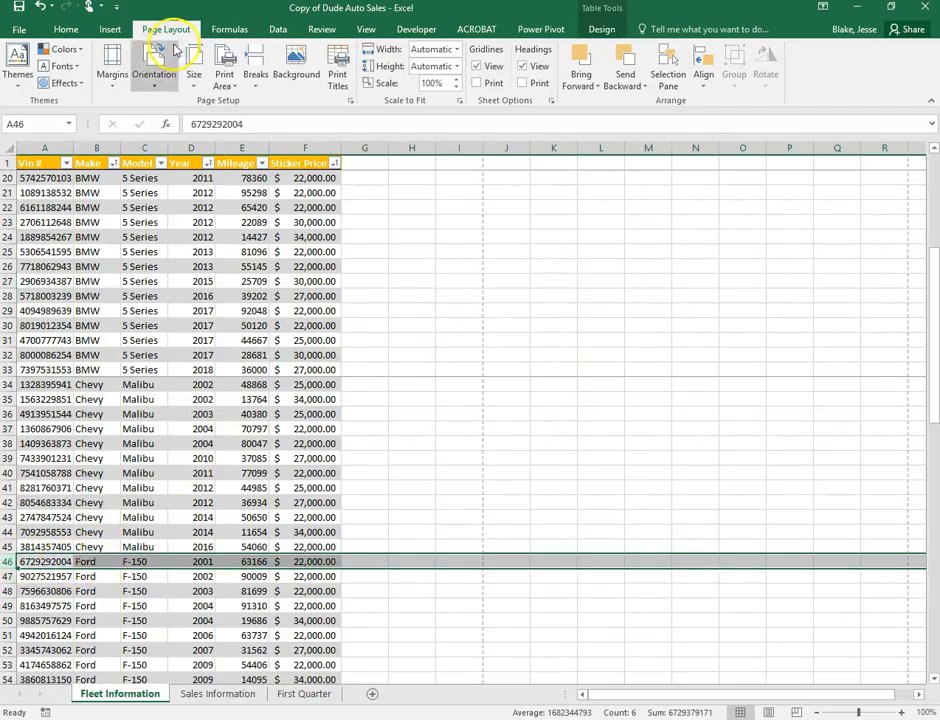
{"action": "left_click", "coordinate": [270, 82]}
{"action": "left_click", "coordinate": [252, 100]}
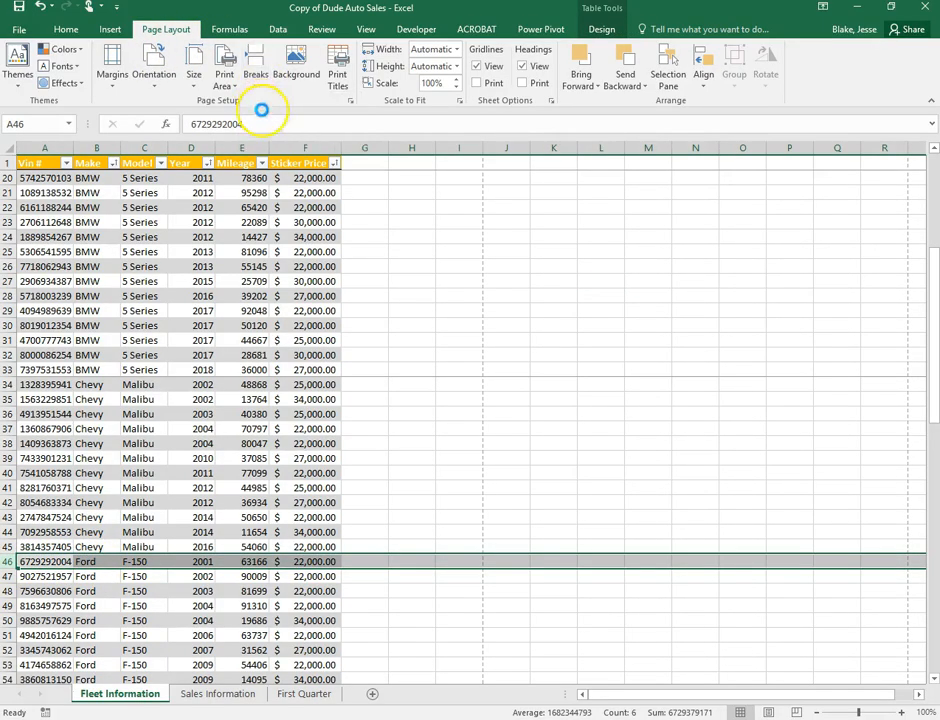
Insert page breaks above row 69 (Honda) and row 90 (Toyota)
{"action": "scroll", "coordinate": [135, 483], "scroll_direction": "down", "scroll_amount": 2}
{"action": "scroll", "coordinate": [135, 483], "scroll_direction": "down", "scroll_amount": 5}
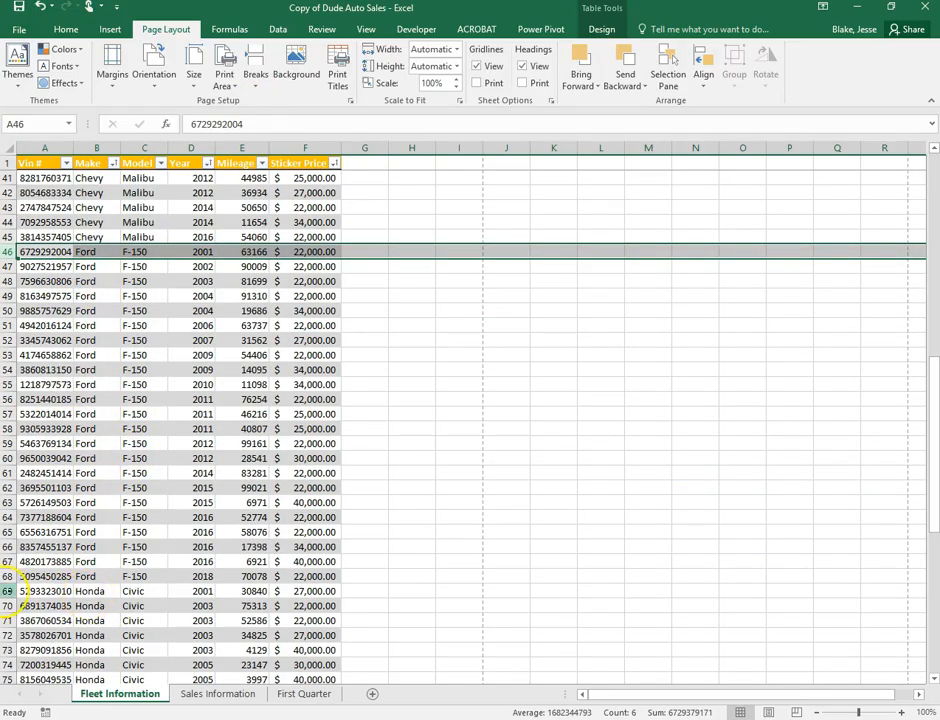
{"action": "left_click", "coordinate": [12, 590]}
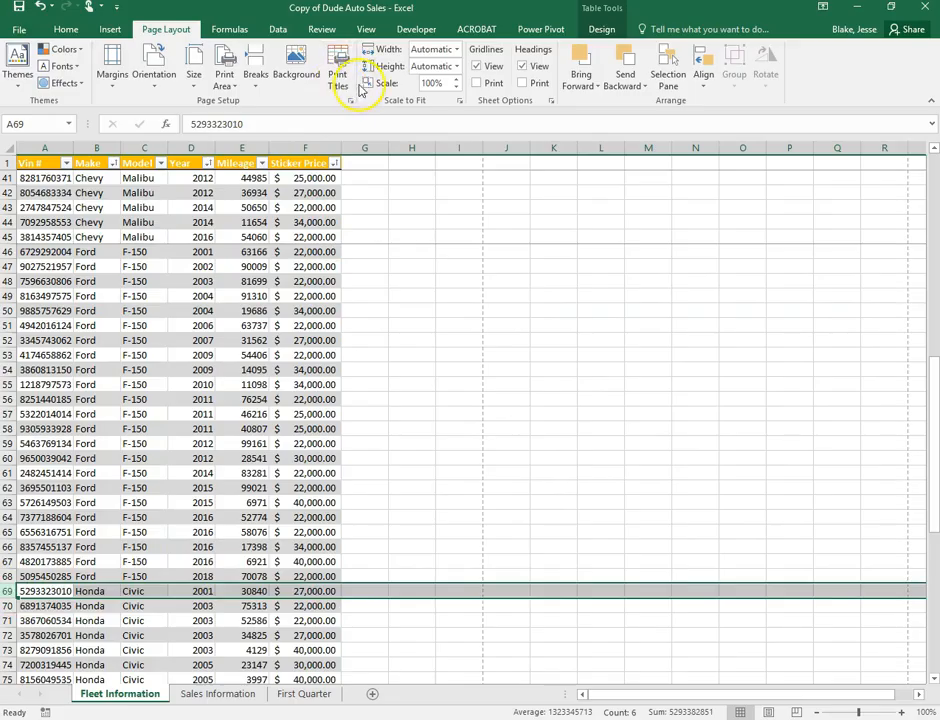
{"action": "left_click", "coordinate": [256, 80]}
{"action": "left_click", "coordinate": [270, 104]}
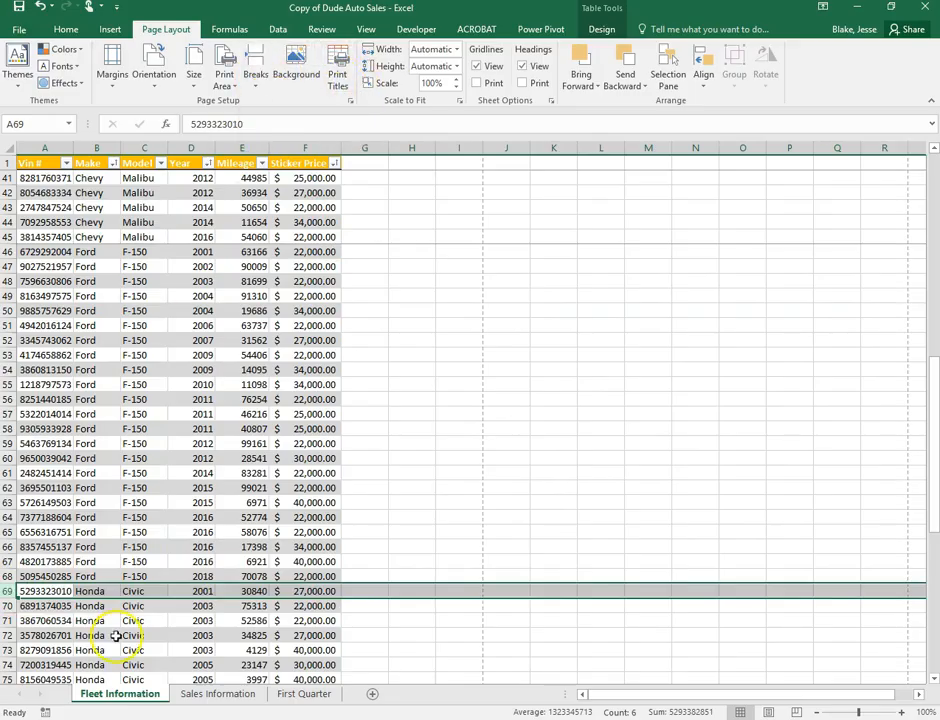
{"action": "scroll", "coordinate": [213, 398], "scroll_direction": "down", "scroll_amount": 10}
{"action": "scroll", "coordinate": [213, 398], "scroll_direction": "down", "scroll_amount": 2}
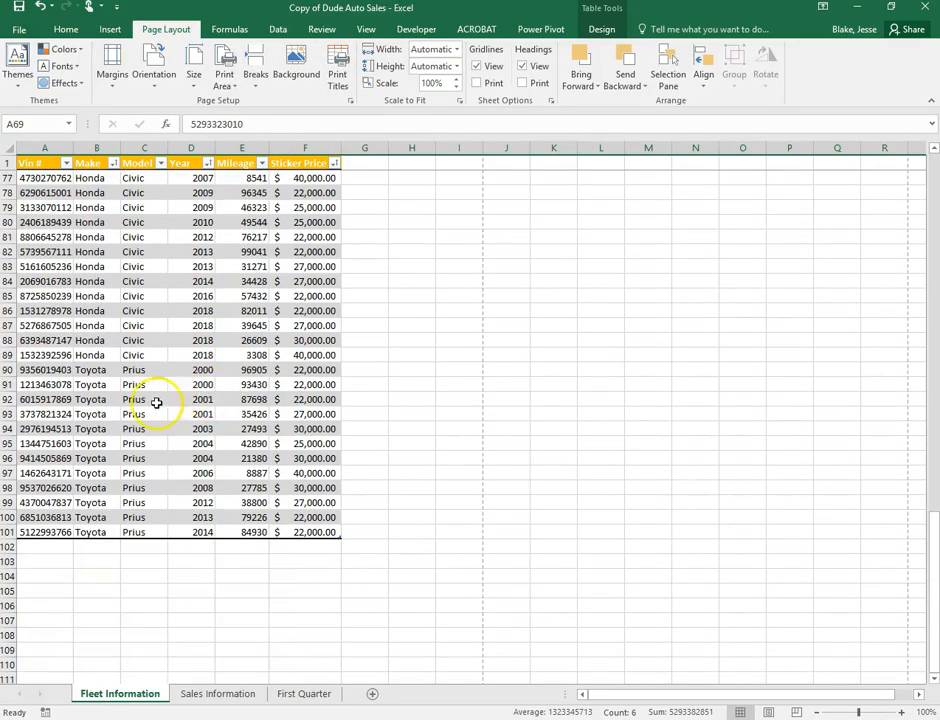
{"action": "left_click", "coordinate": [7, 369]}
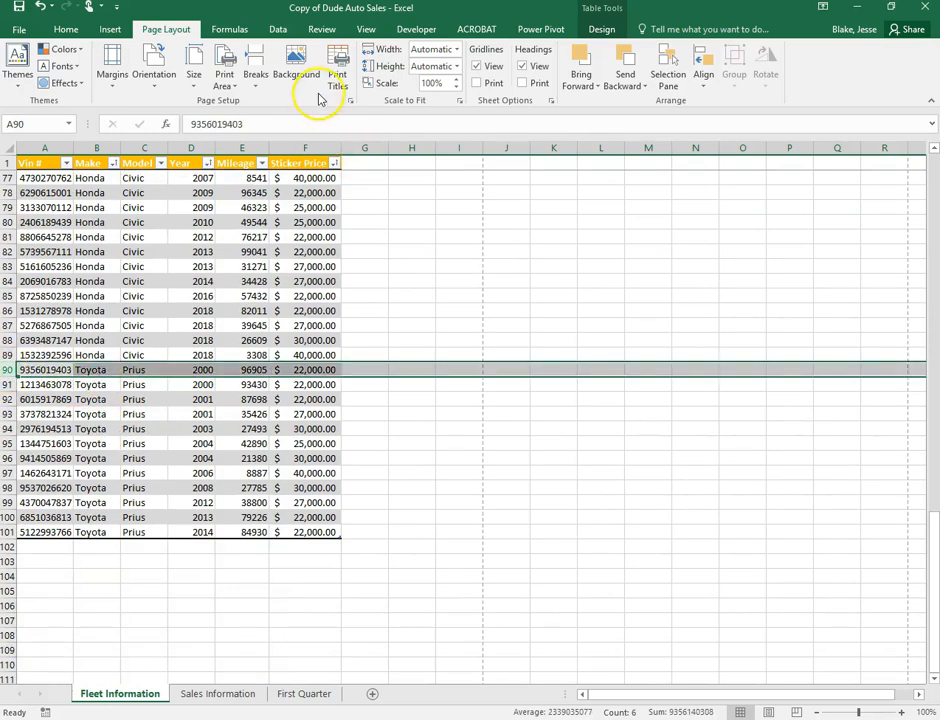
{"action": "left_click", "coordinate": [254, 84]}
{"action": "left_click", "coordinate": [258, 101]}
{"action": "left_click", "coordinate": [505, 516]}
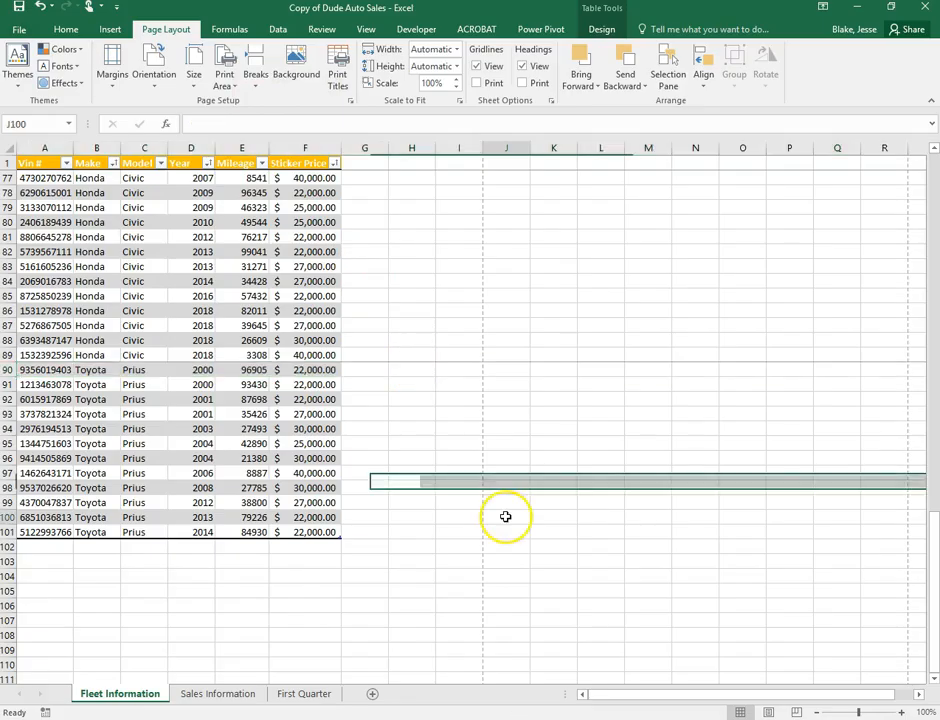
Return to the top of the sheet and open the File Info view
{"action": "scroll", "coordinate": [626, 357], "scroll_direction": "up", "scroll_amount": 1}
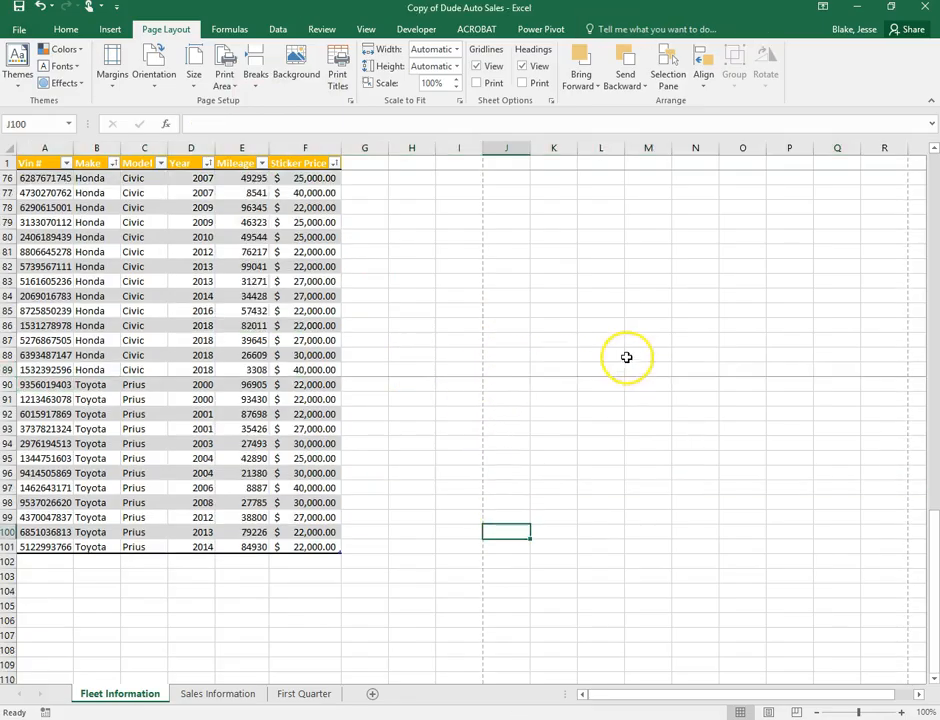
{"action": "scroll", "coordinate": [626, 357], "scroll_direction": "up", "scroll_amount": 7}
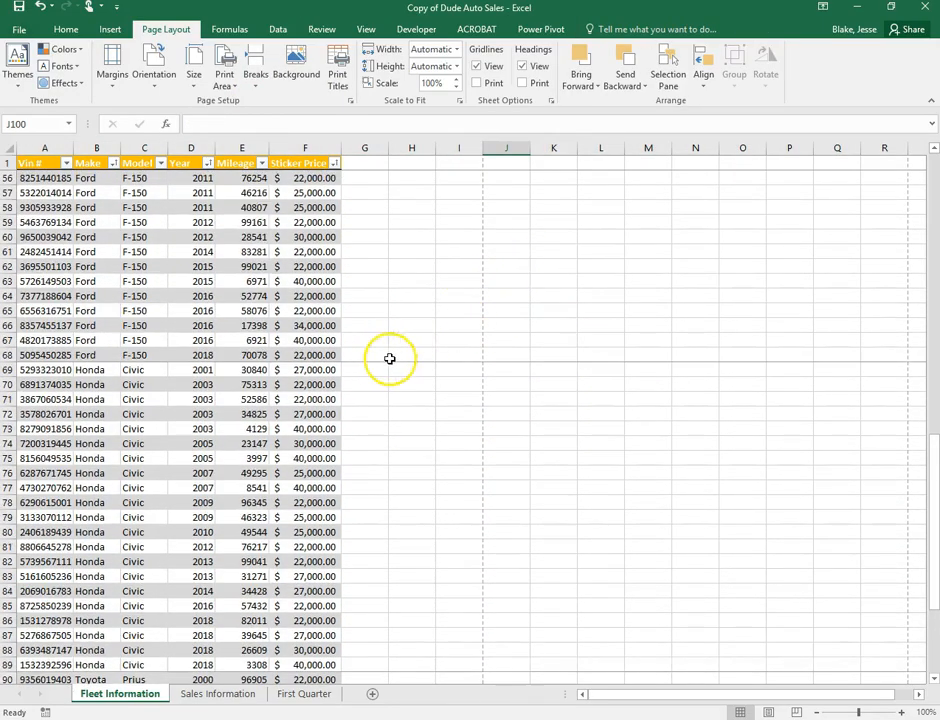
{"action": "scroll", "coordinate": [510, 359], "scroll_direction": "up", "scroll_amount": 18}
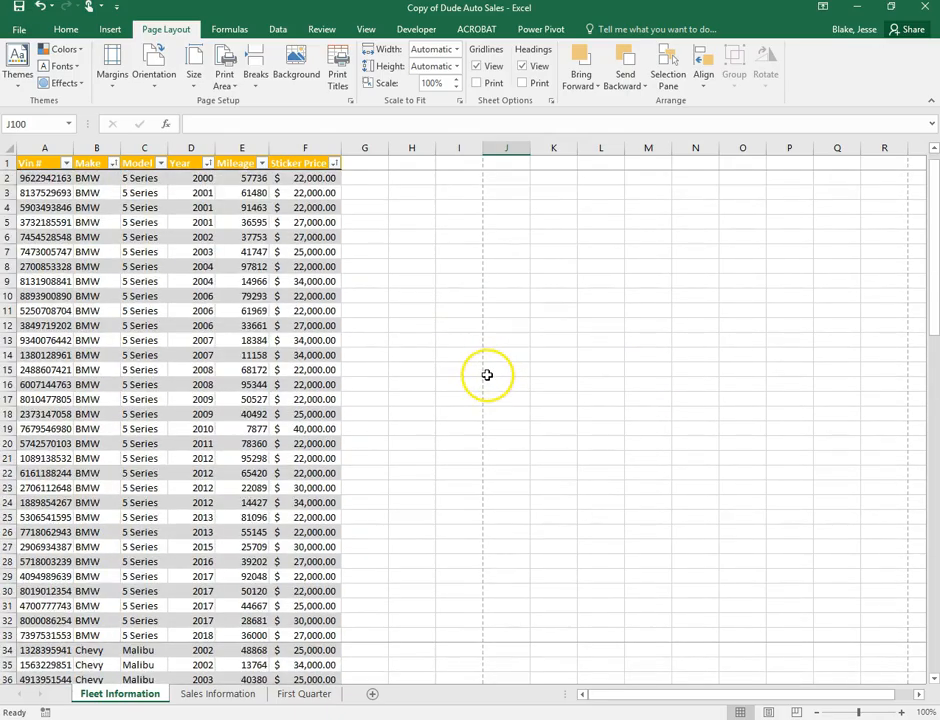
{"action": "left_click", "coordinate": [19, 31]}
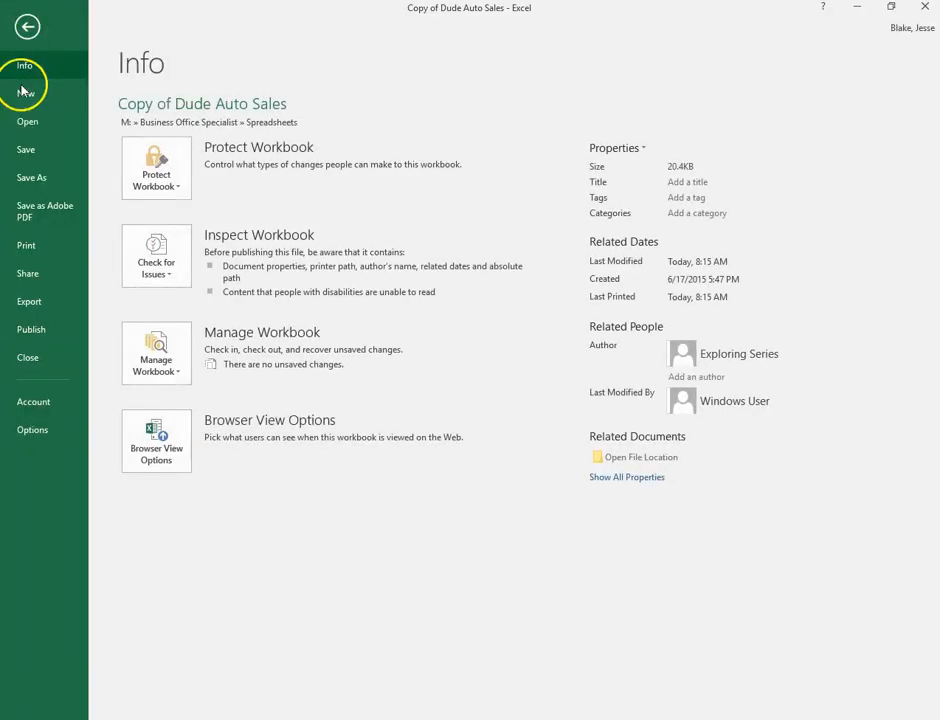
Page through all five print preview pages, one per make, then return to the worksheet
{"action": "left_click", "coordinate": [30, 248]}
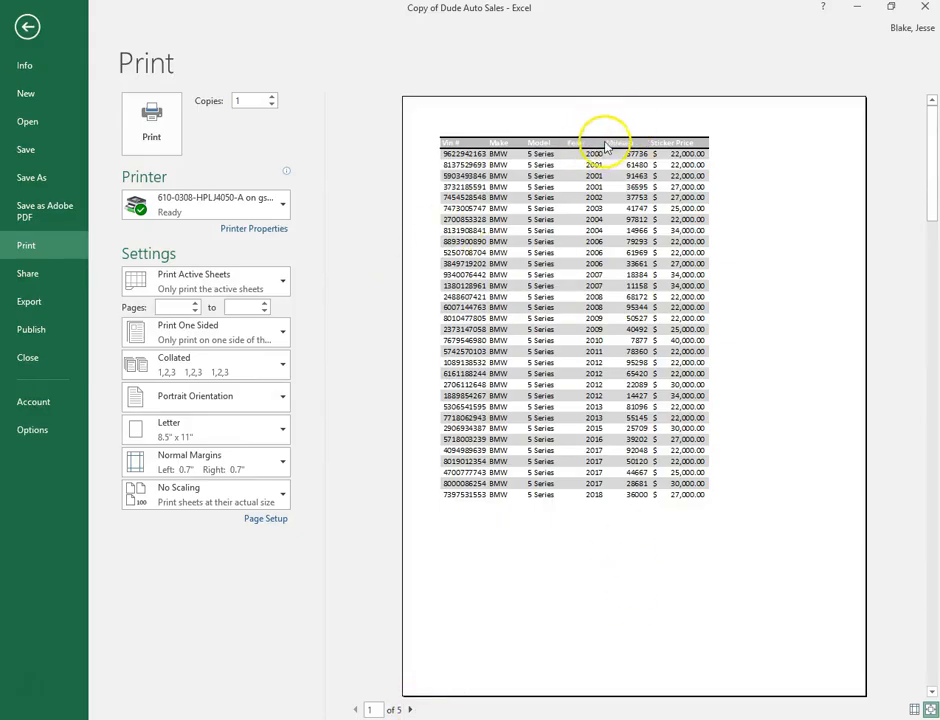
{"action": "left_click", "coordinate": [409, 710]}
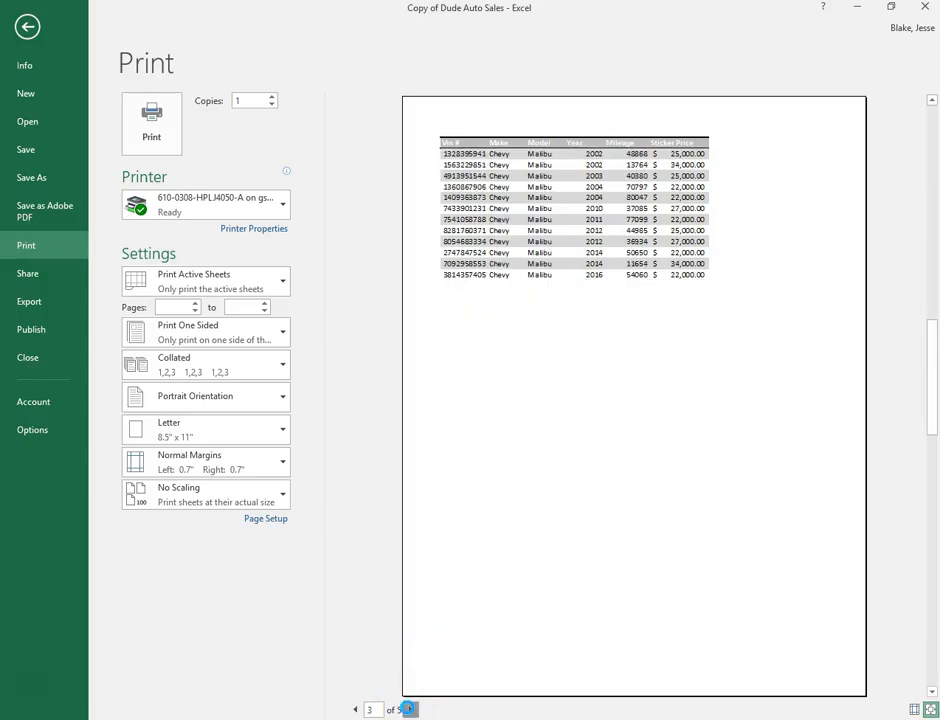
{"action": "left_click", "coordinate": [409, 710]}
{"action": "left_click", "coordinate": [409, 710]}
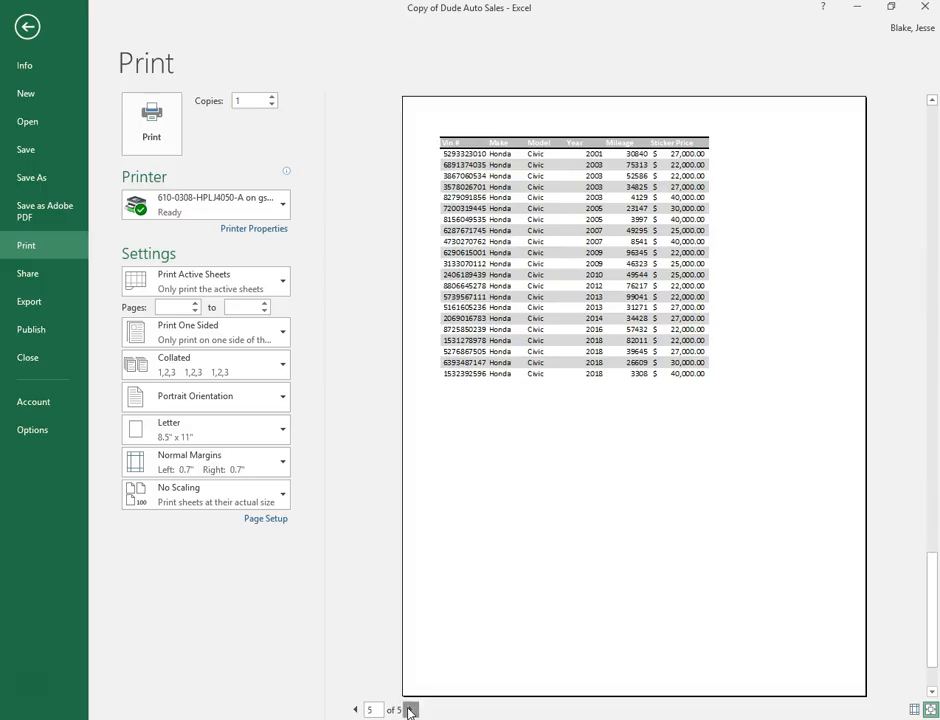
{"action": "left_click", "coordinate": [27, 26]}
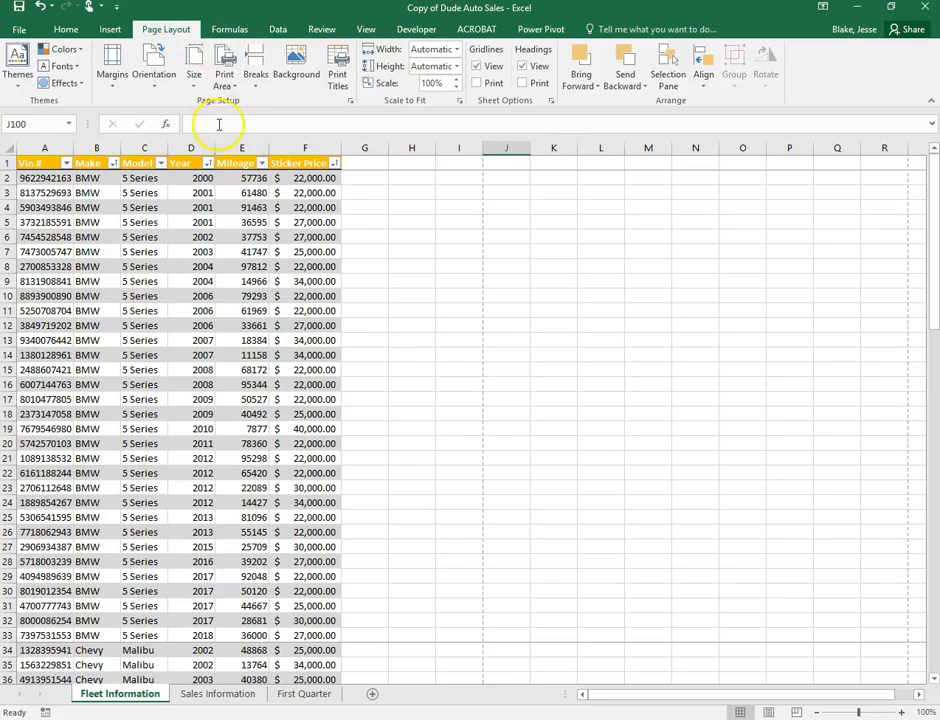
Create a custom footer: author's name left, sheet name center, file name right
{"action": "left_click", "coordinate": [350, 102]}
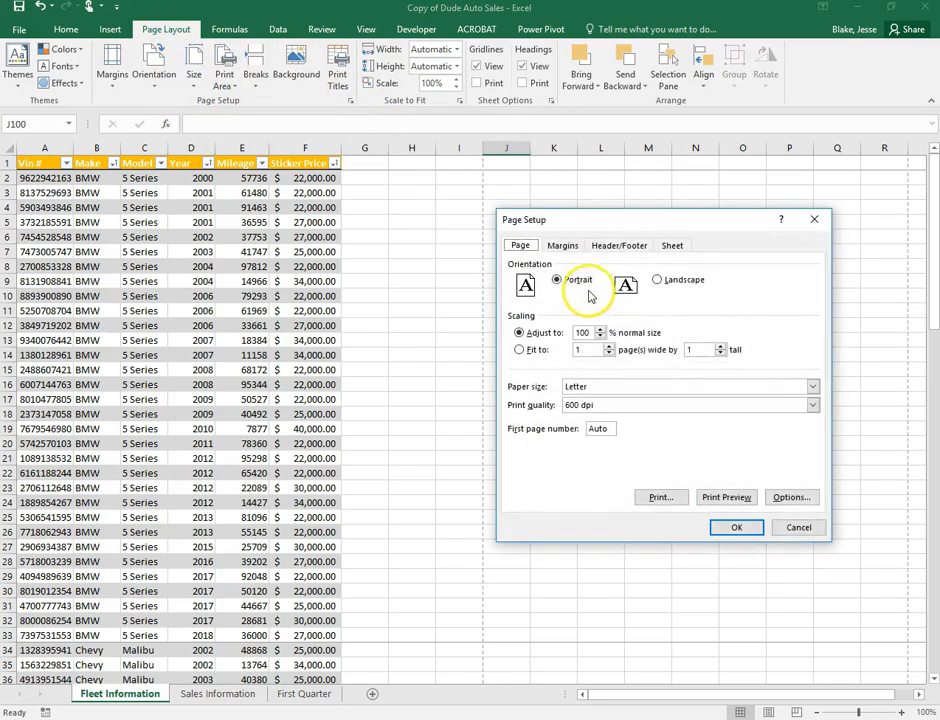
{"action": "left_click", "coordinate": [614, 247]}
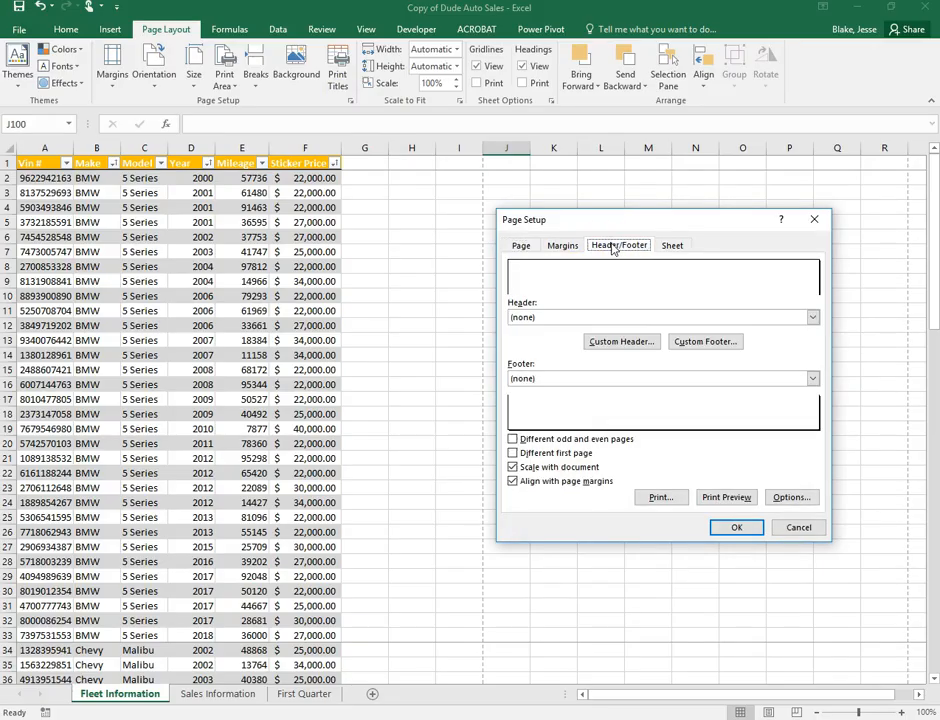
{"action": "left_click", "coordinate": [680, 345]}
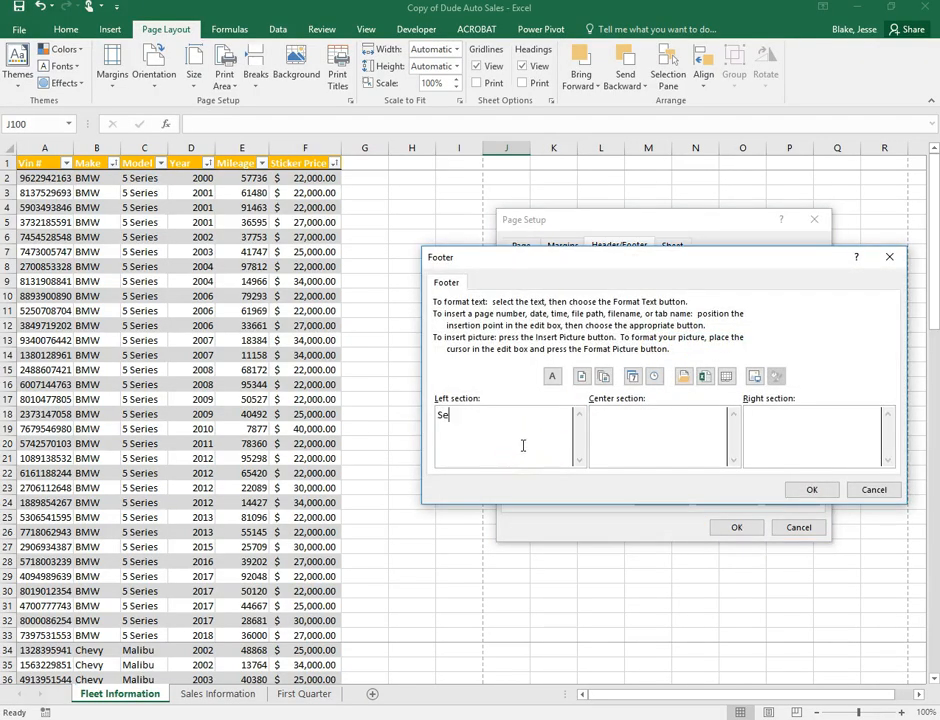
{"action": "left_click", "coordinate": [678, 442]}
{"action": "left_click", "coordinate": [689, 376]}
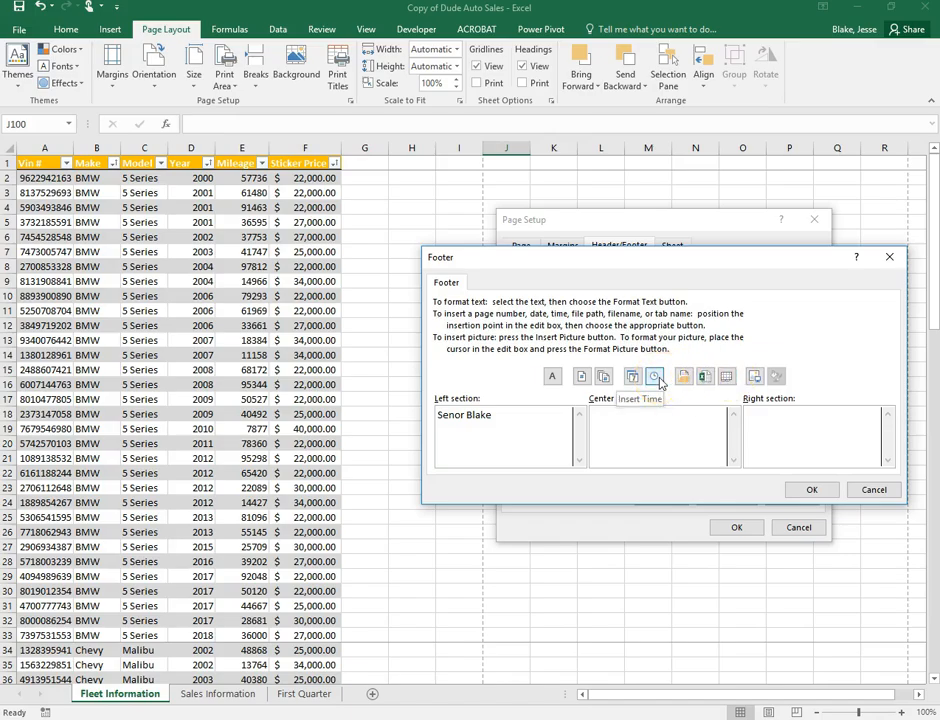
{"action": "left_click", "coordinate": [724, 378]}
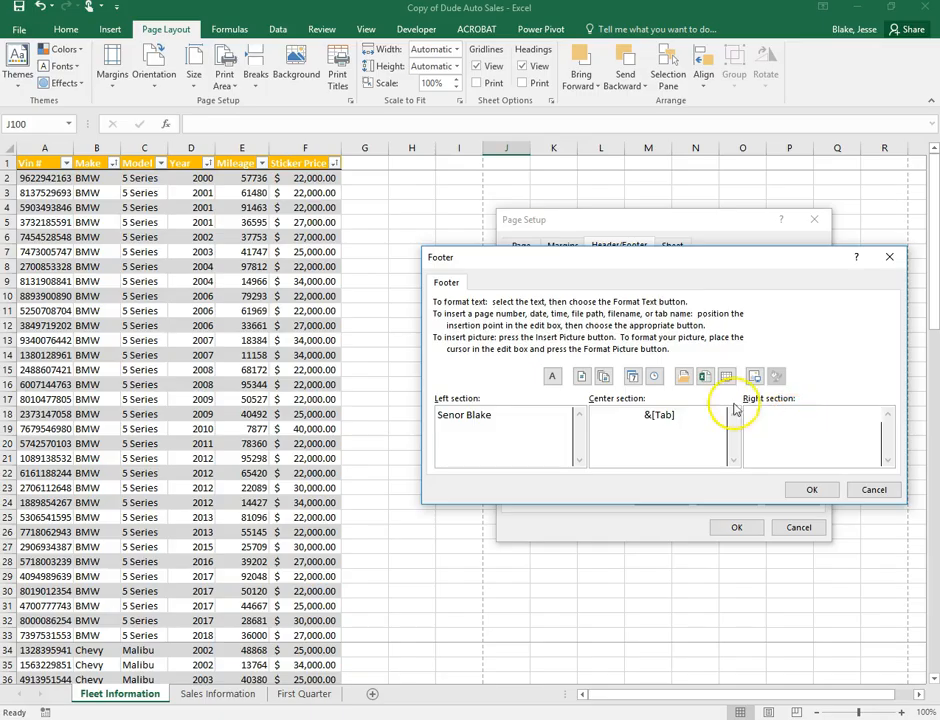
{"action": "left_click", "coordinate": [703, 378]}
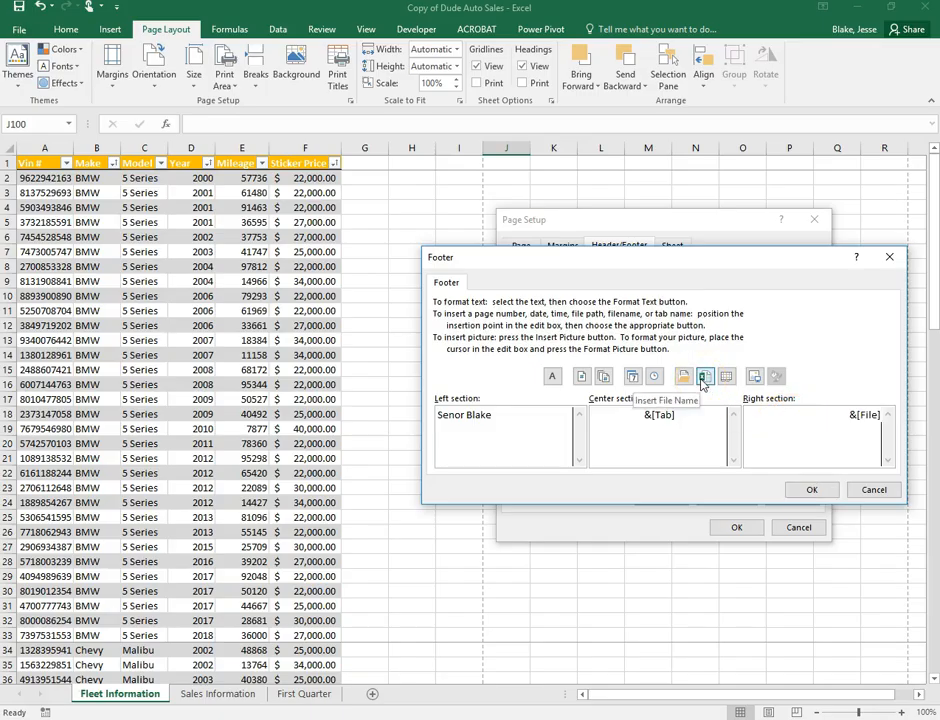
{"action": "left_click", "coordinate": [811, 490]}
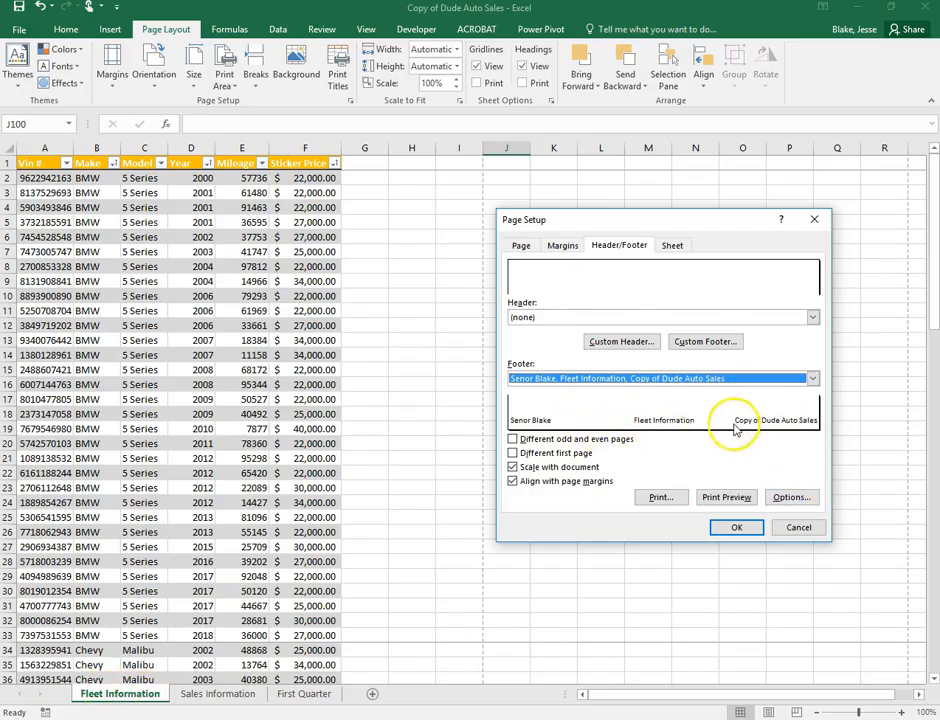
{"action": "left_click", "coordinate": [737, 528]}
Preview the printout with the new footer and return to the worksheet
{"action": "left_click", "coordinate": [12, 30]}
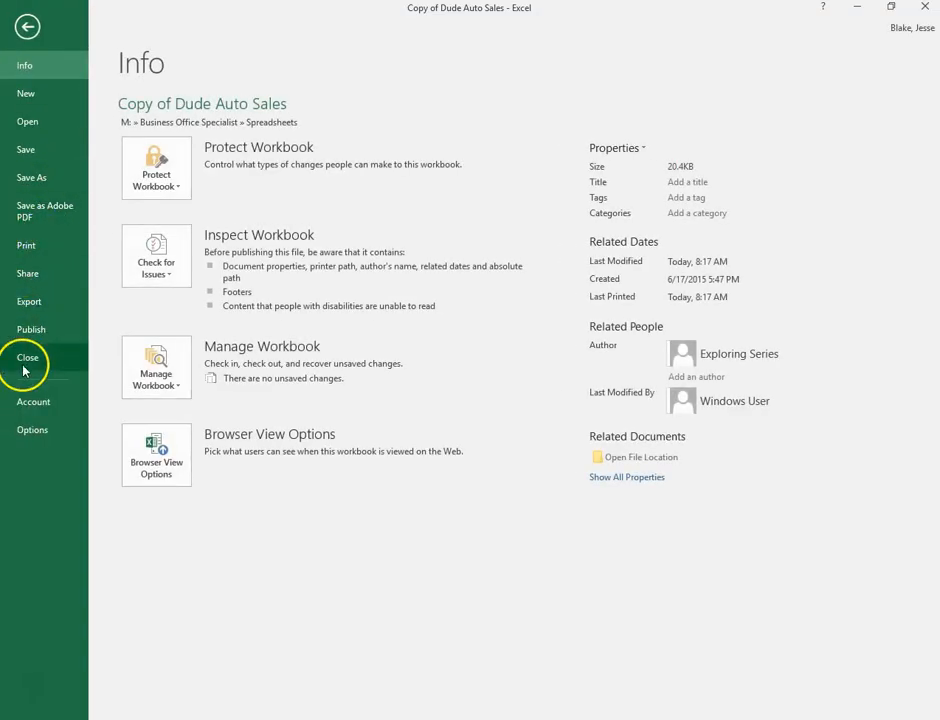
{"action": "left_click", "coordinate": [20, 248]}
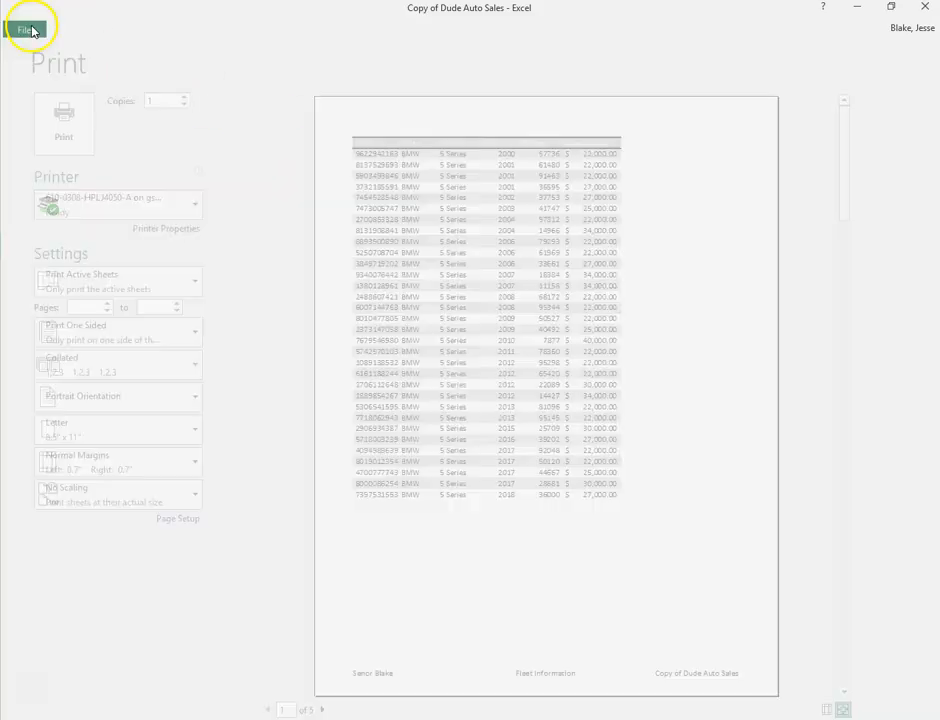
{"action": "left_click", "coordinate": [27, 26]}
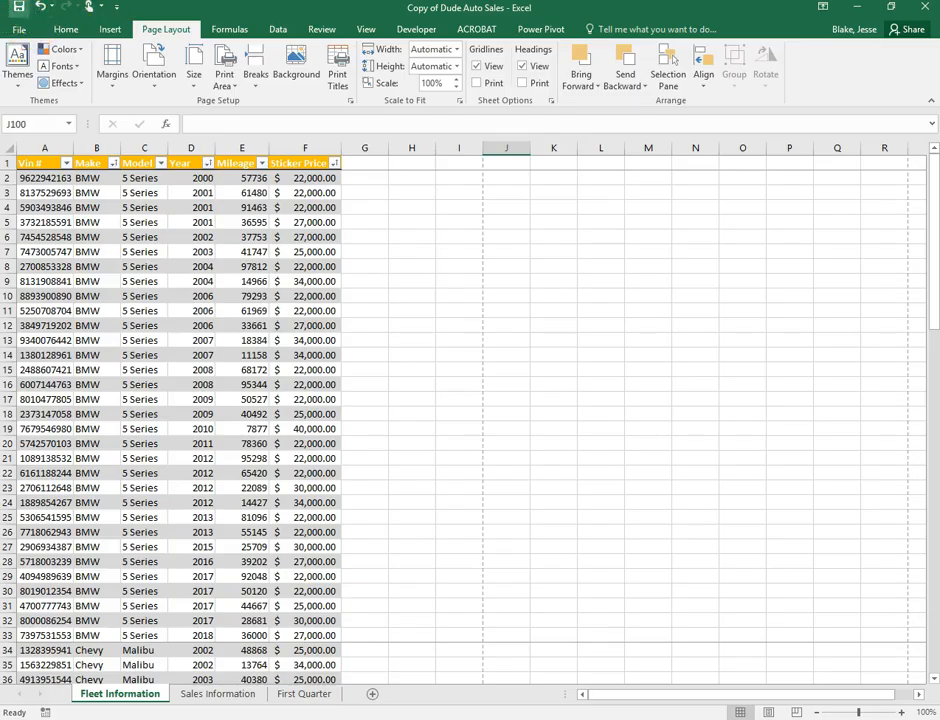
Save the workbook and turn the Sales Information range A1:D30 into a table with headers
{"action": "left_click", "coordinate": [19, 7]}
{"action": "left_click", "coordinate": [199, 698]}
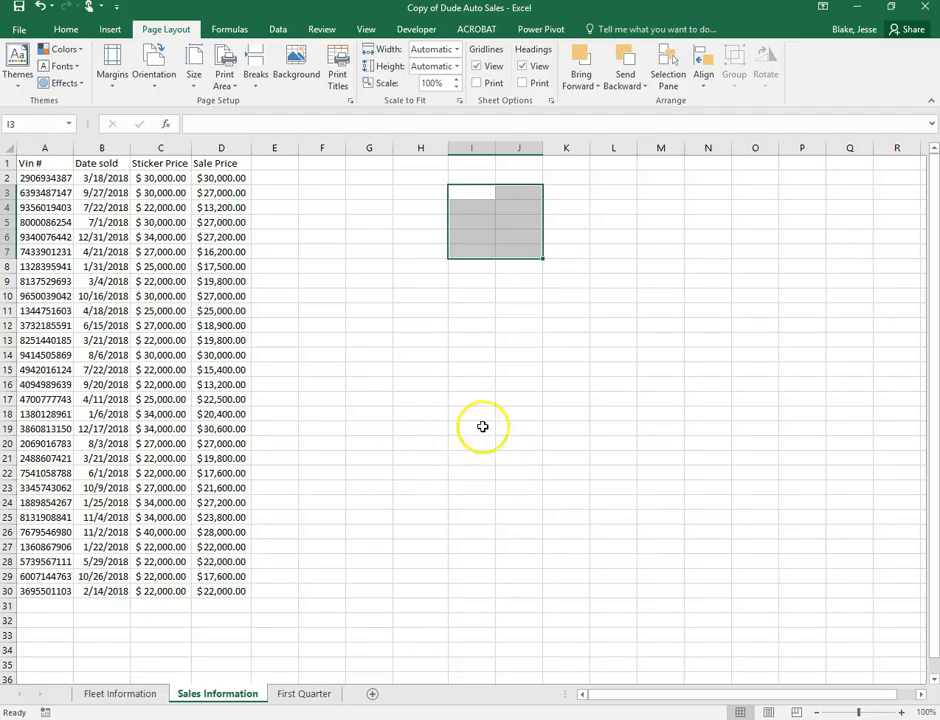
{"action": "left_click", "coordinate": [99, 206]}
{"action": "left_click_drag", "start_coordinate": [52, 161], "coordinate": [218, 592]}
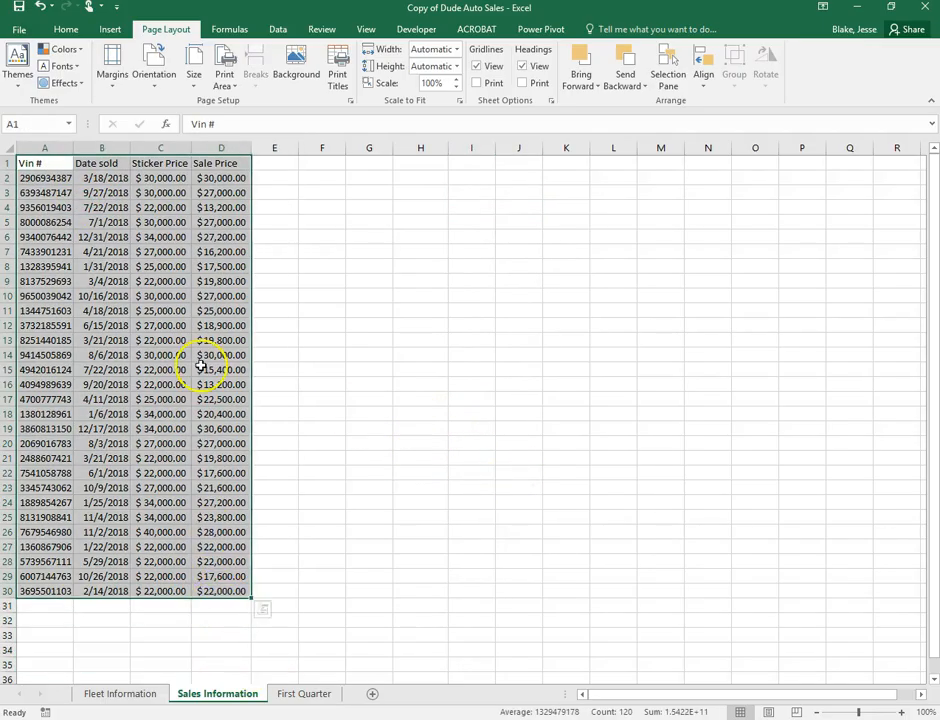
{"action": "left_click", "coordinate": [112, 29]}
{"action": "left_click", "coordinate": [123, 66]}
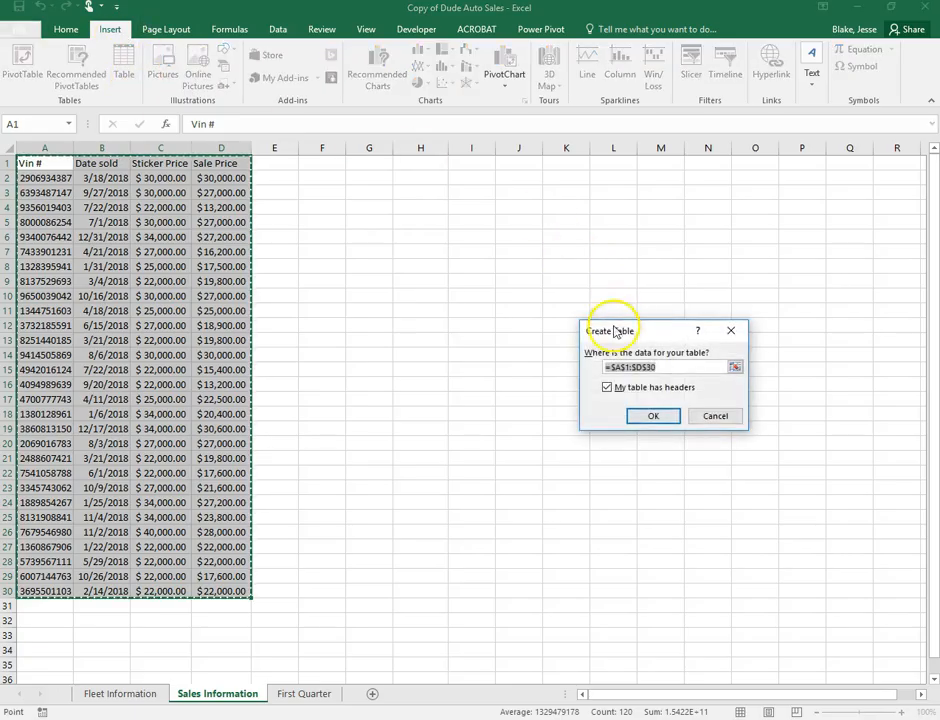
{"action": "left_click", "coordinate": [650, 415]}
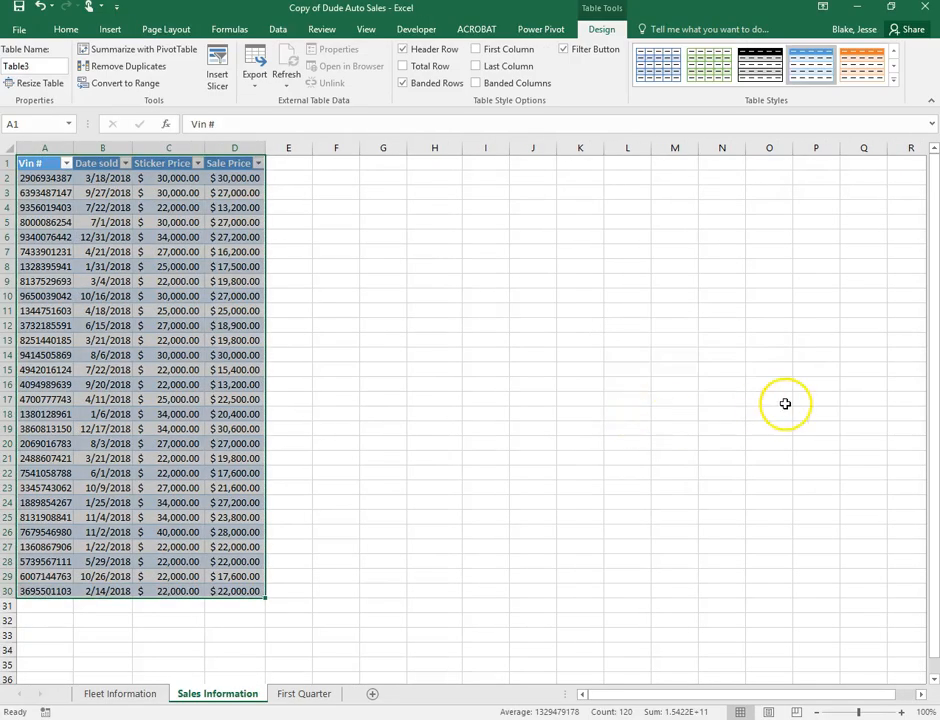
Name the table Sales and apply Table Style Dark 11
{"action": "left_click", "coordinate": [12, 66]}
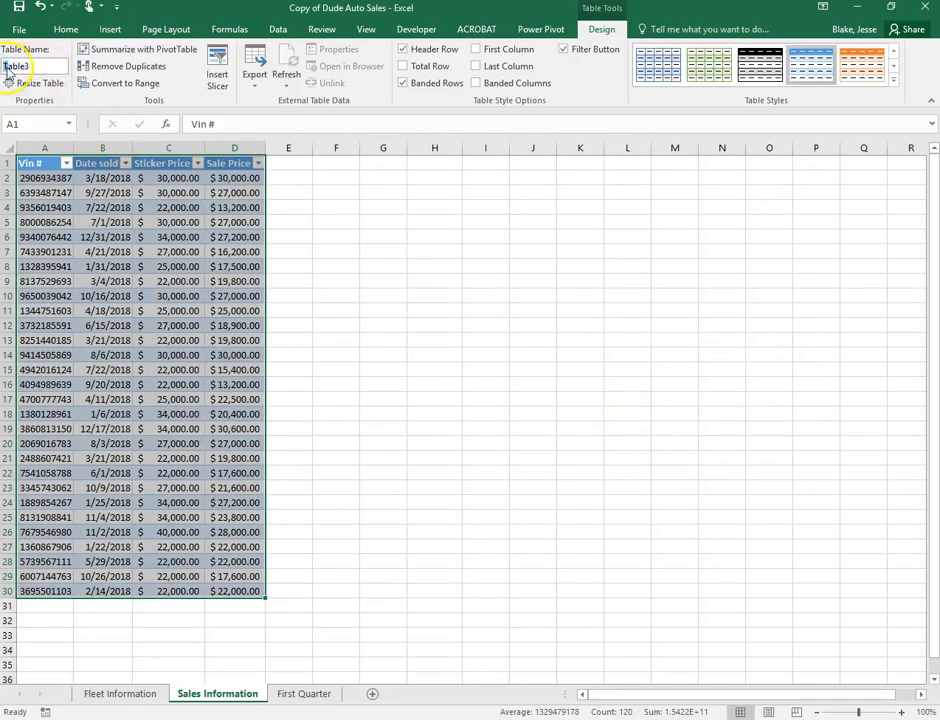
{"action": "type", "text": "Sales"}
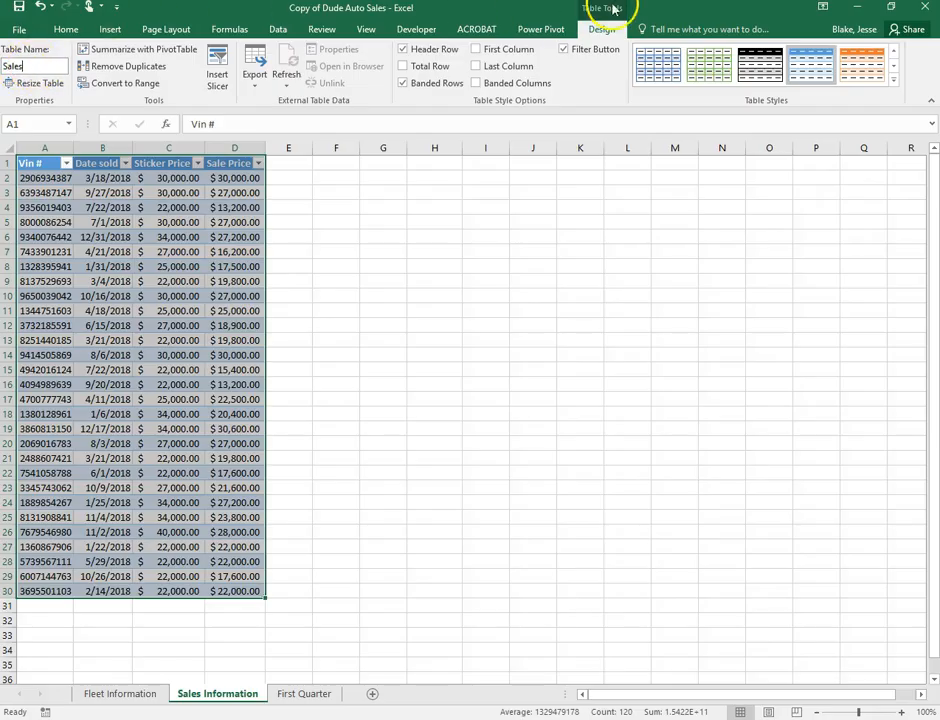
{"action": "left_click", "coordinate": [895, 80]}
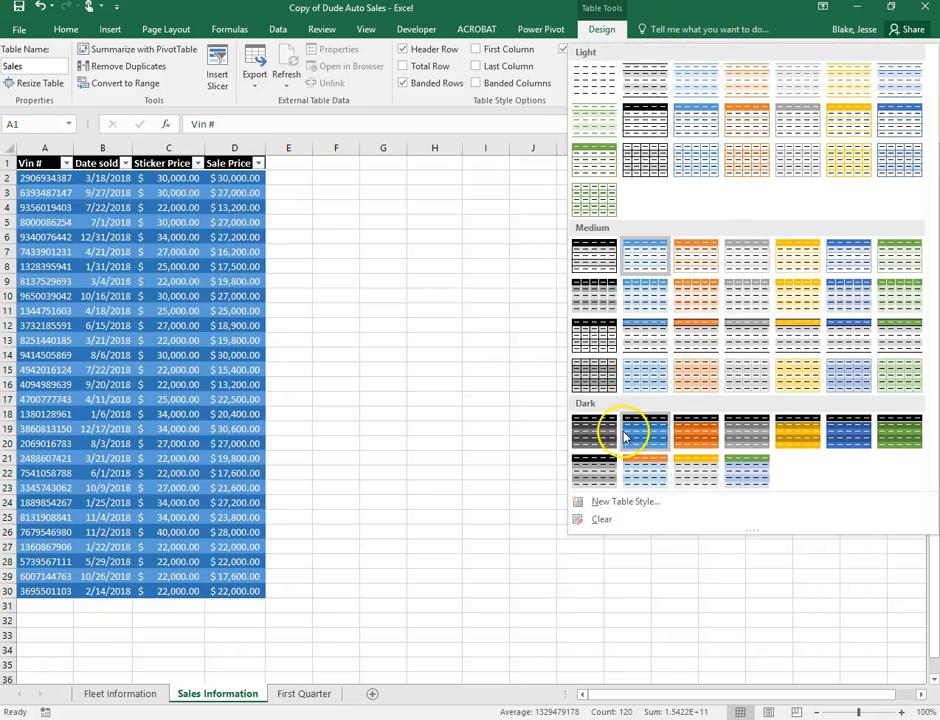
{"action": "left_click", "coordinate": [731, 464]}
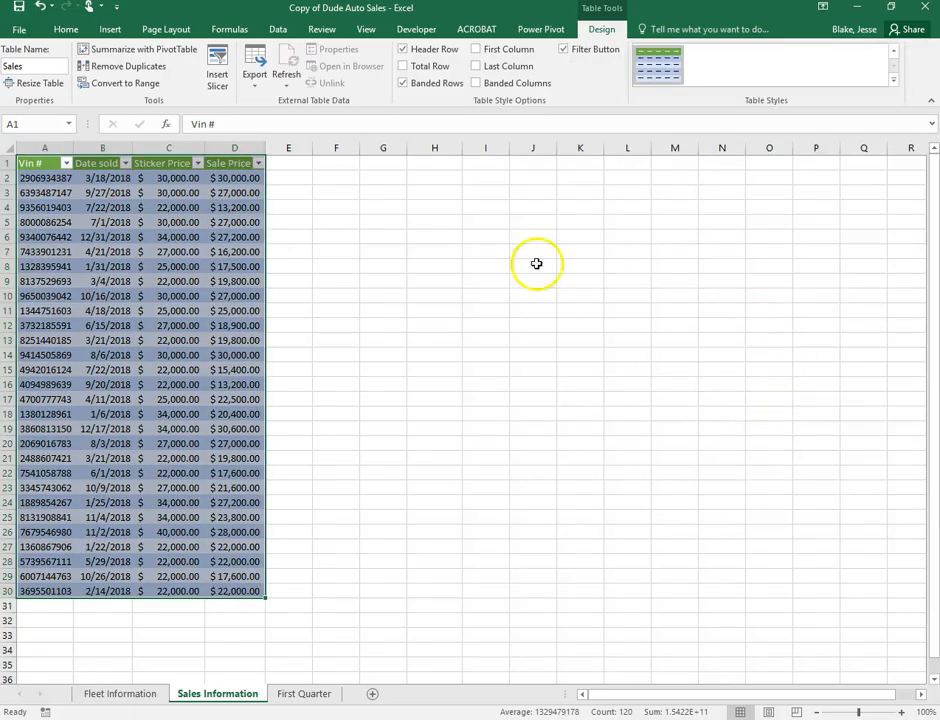
{"action": "left_click", "coordinate": [430, 235]}
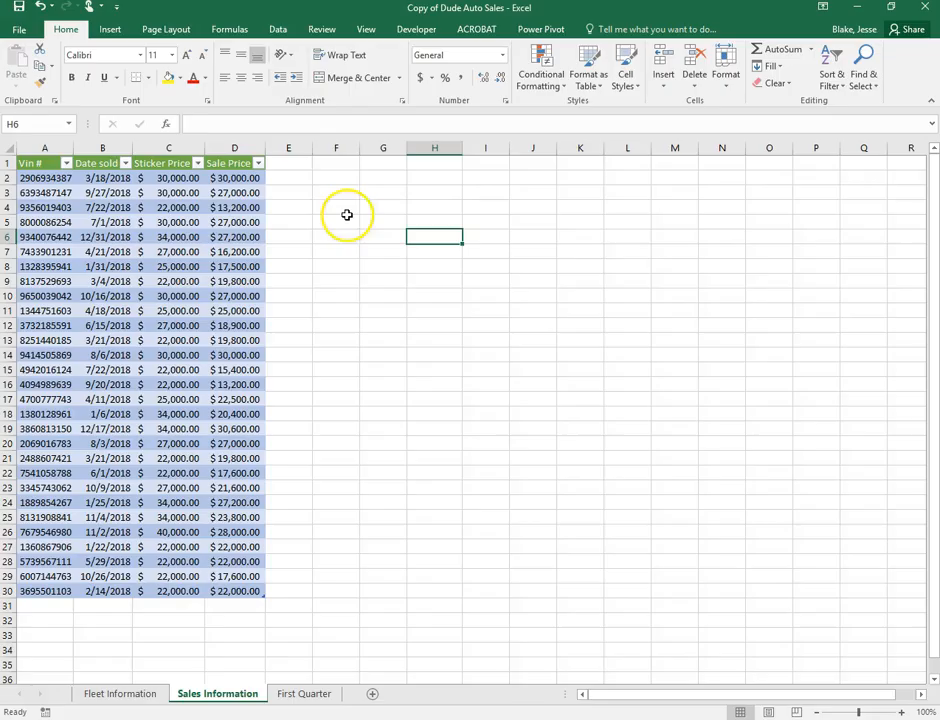
Enter the header '% of Sticker' in E1 so the table expands, then select E2
{"action": "left_click", "coordinate": [296, 165]}
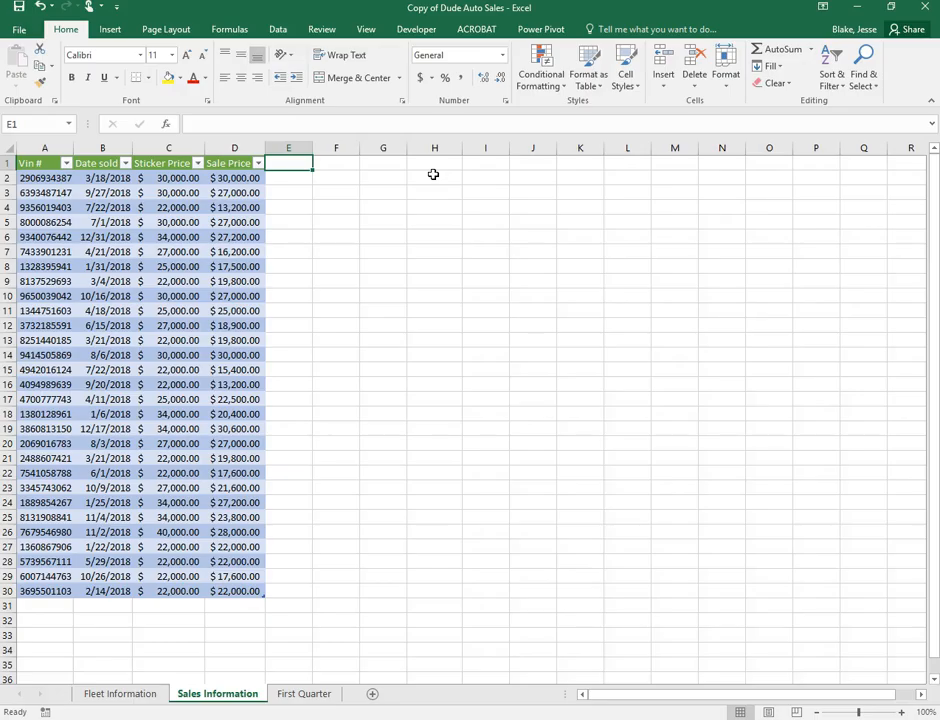
{"action": "type", "text": "% of Sticker"}
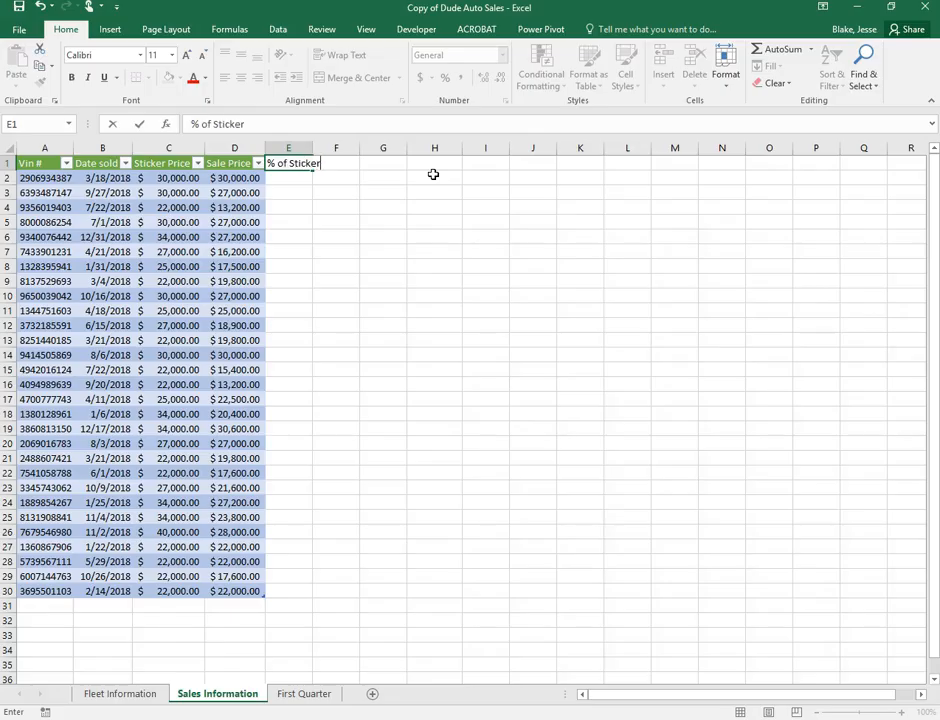
{"action": "key", "text": "Return"}
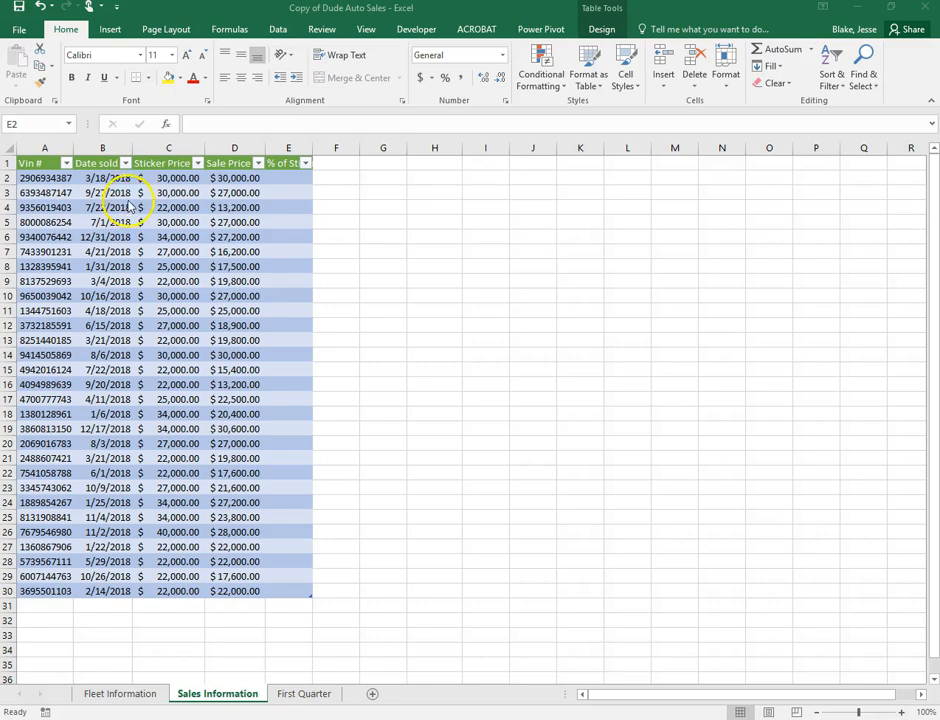
{"action": "left_click", "coordinate": [286, 177]}
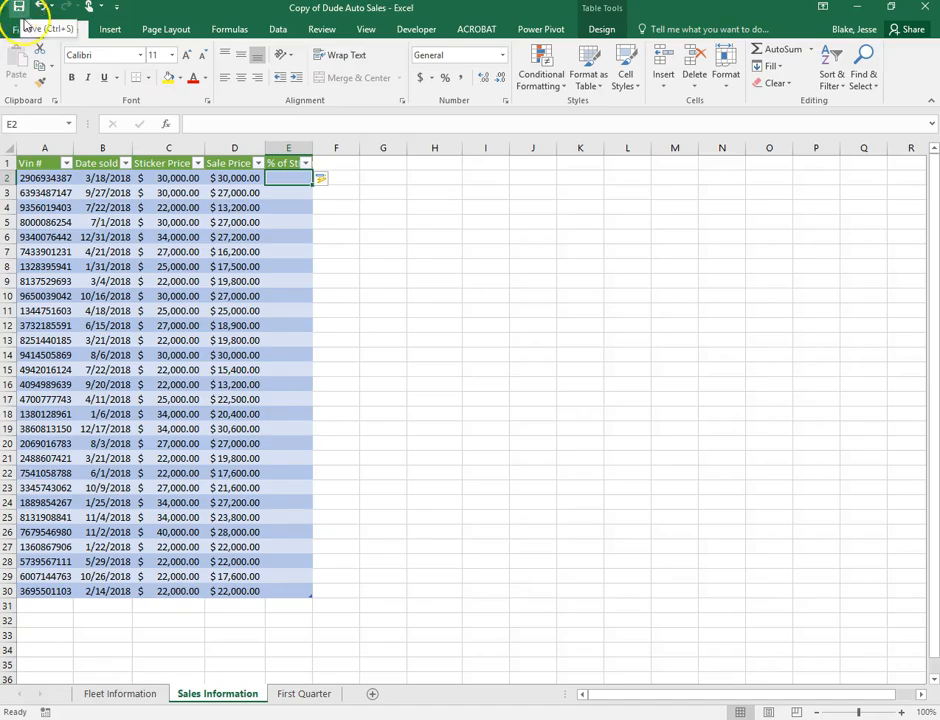
{"action": "left_click", "coordinate": [287, 181]}
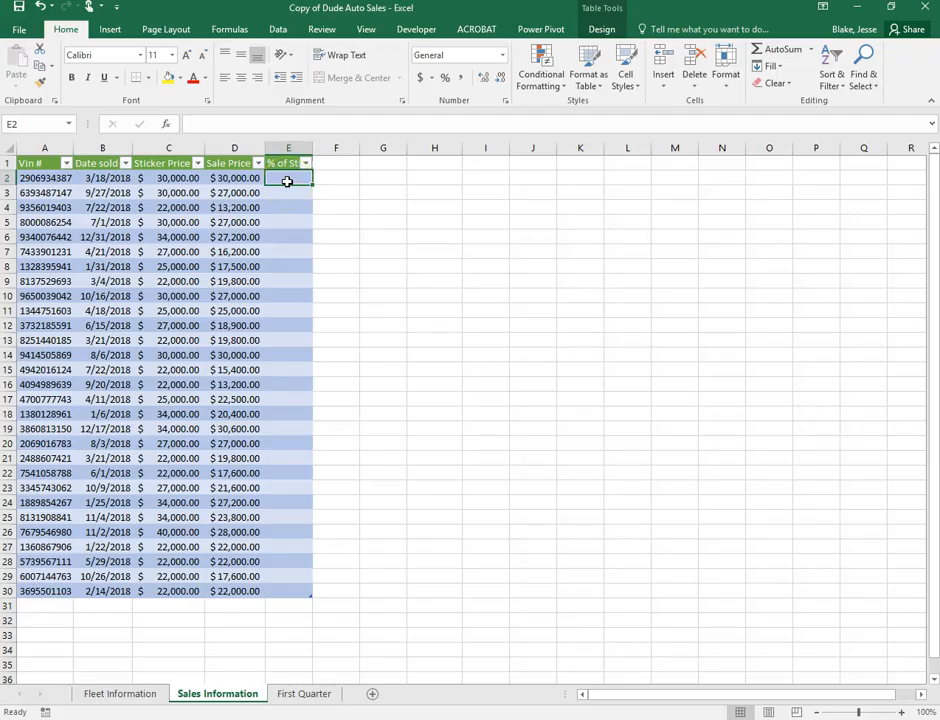
Enter =[@[Sale Price]]/[@[Sticker Price]] in E2 to fill the % of Sticker column
{"action": "left_click", "coordinate": [230, 30]}
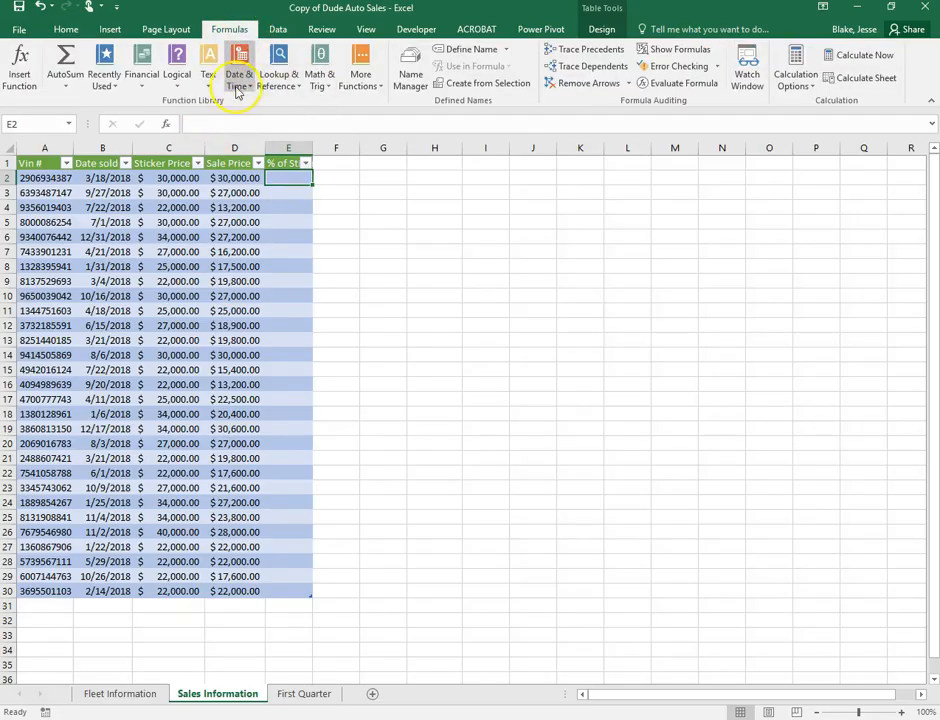
{"action": "left_click", "coordinate": [195, 125]}
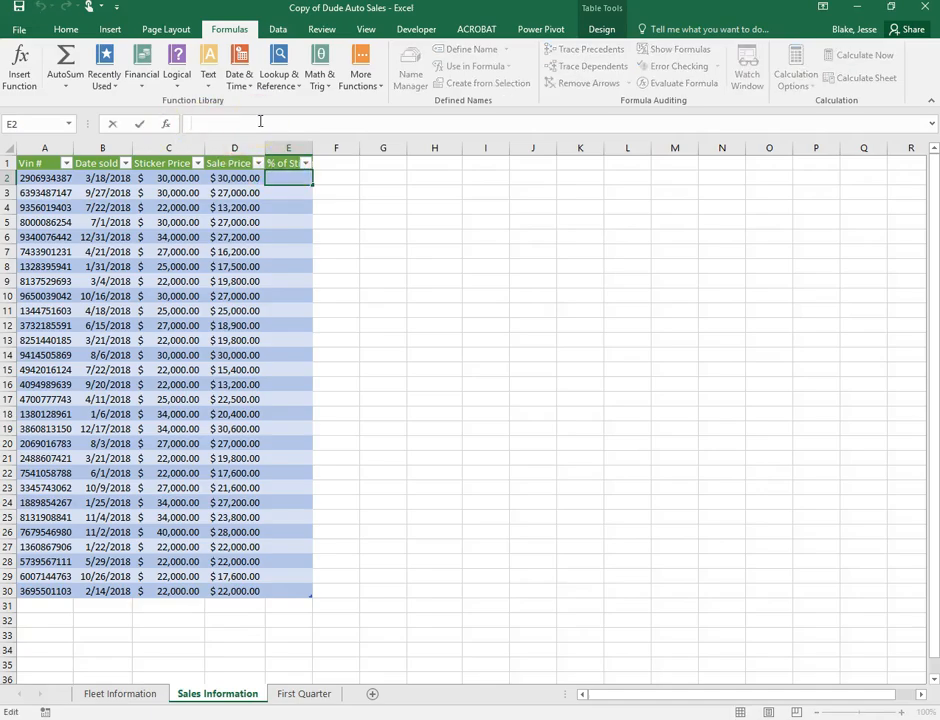
{"action": "type", "text": "="}
{"action": "type", "text": "["}
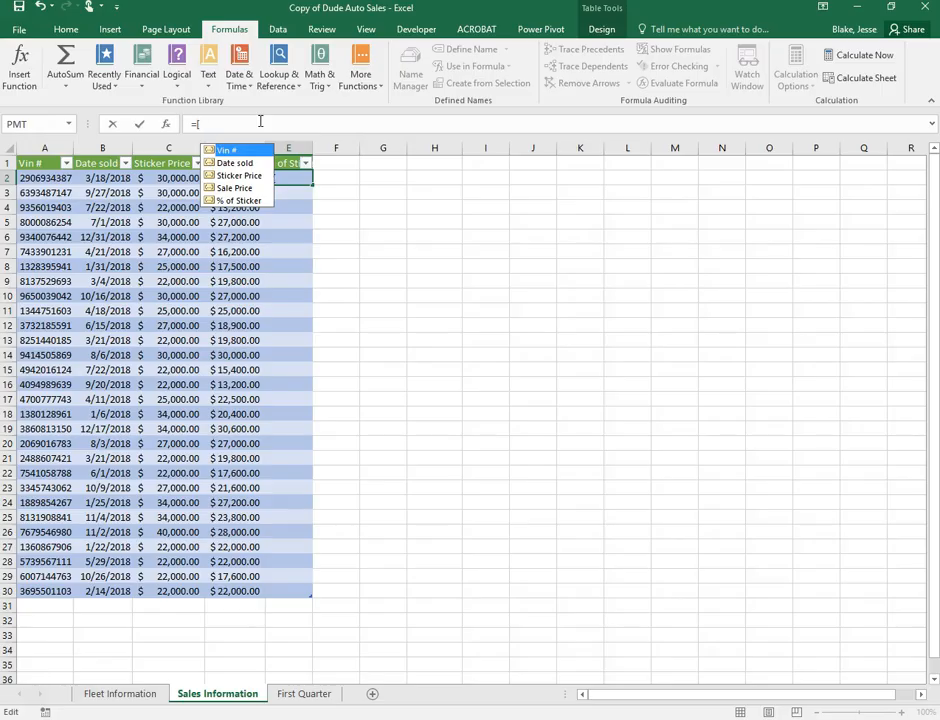
{"action": "type", "text": "@"}
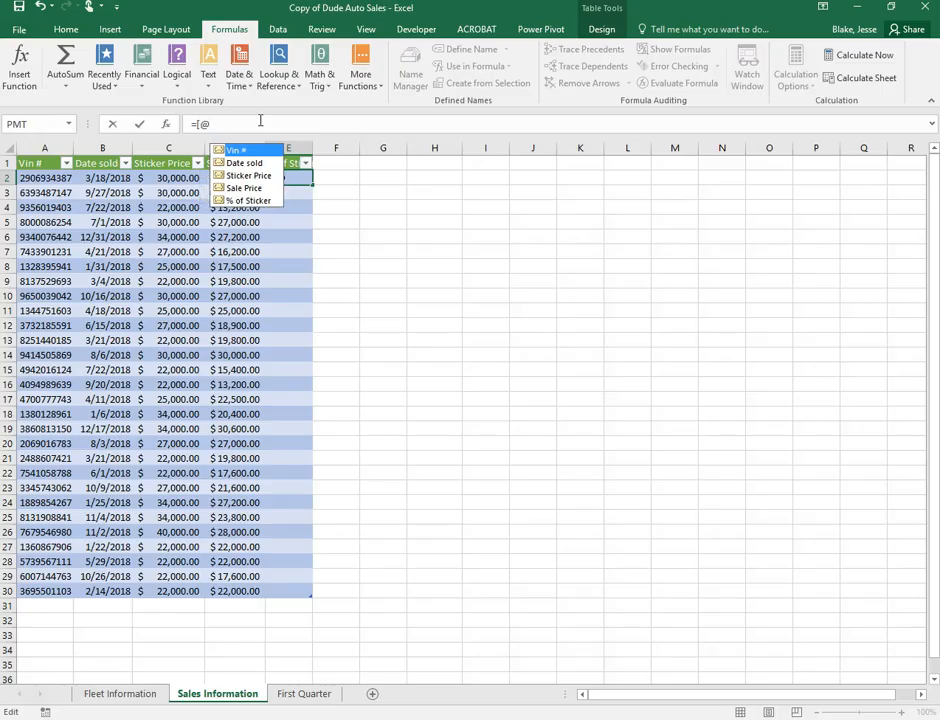
{"action": "type", "text": "["}
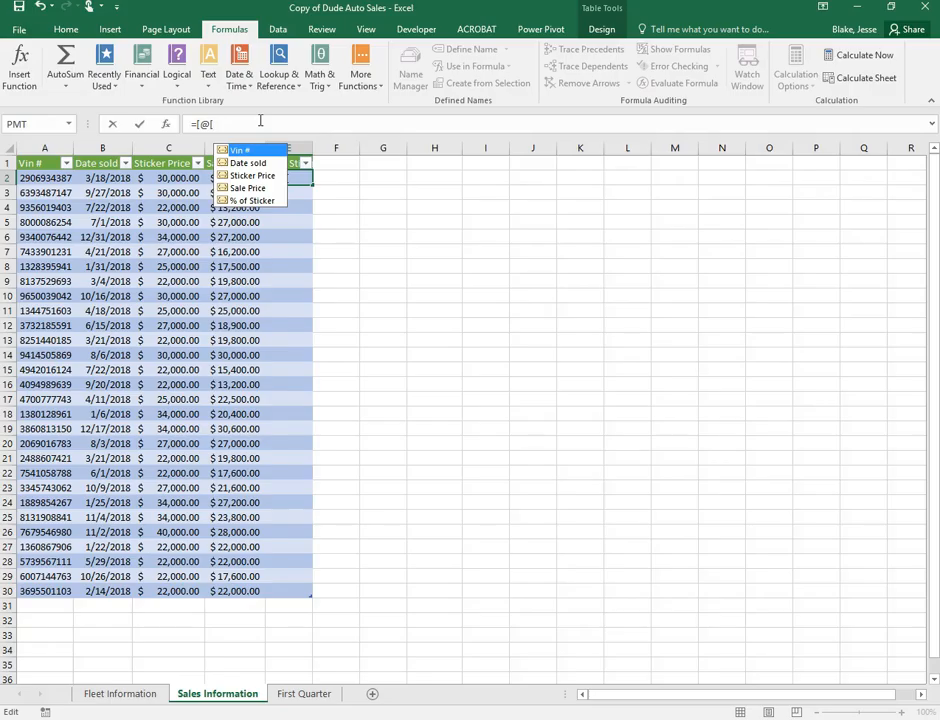
{"action": "double_click", "coordinate": [258, 189]}
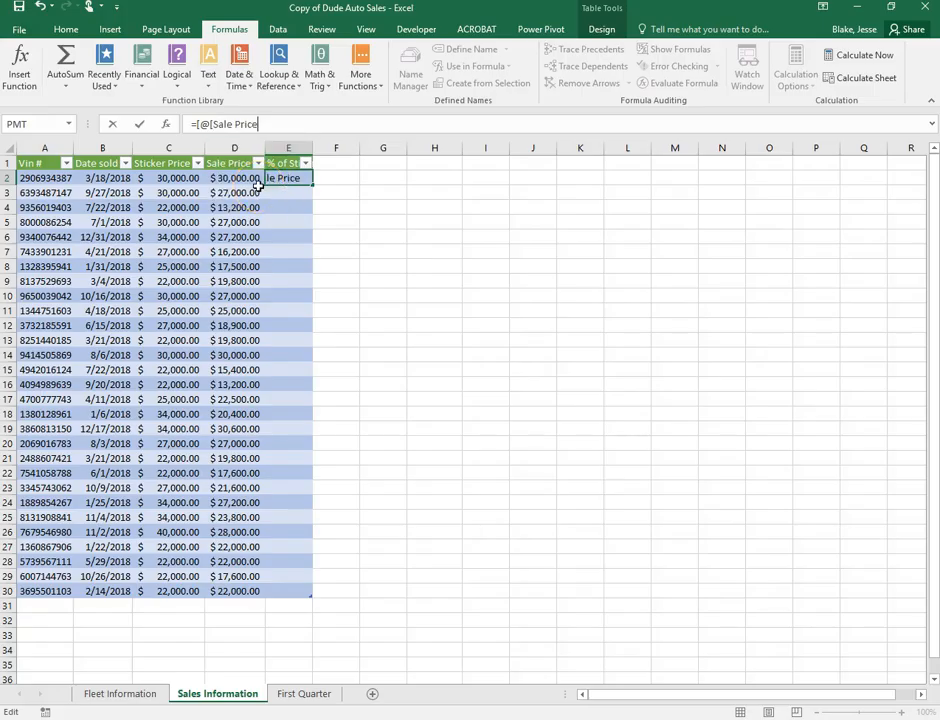
{"action": "type", "text": "]]"}
{"action": "left_click", "coordinate": [239, 125]}
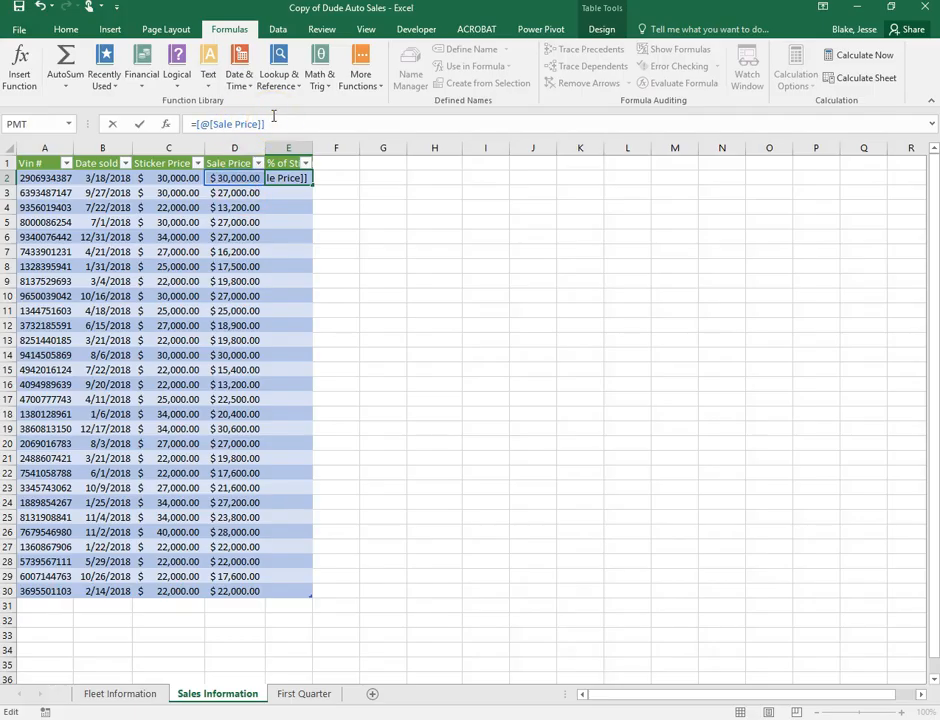
{"action": "type", "text": "/[@"}
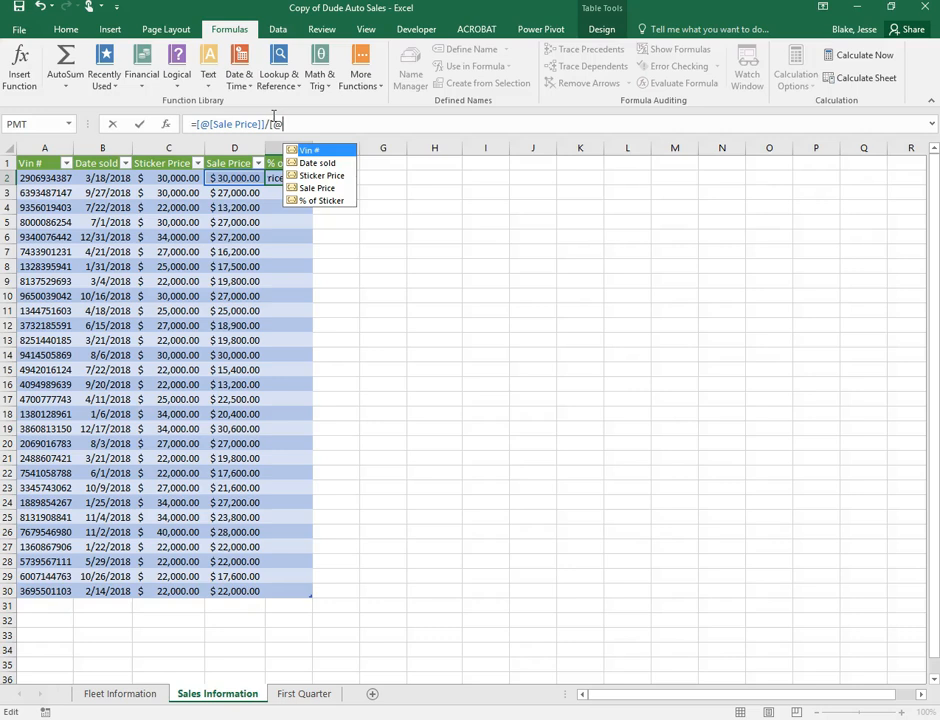
{"action": "type", "text": "["}
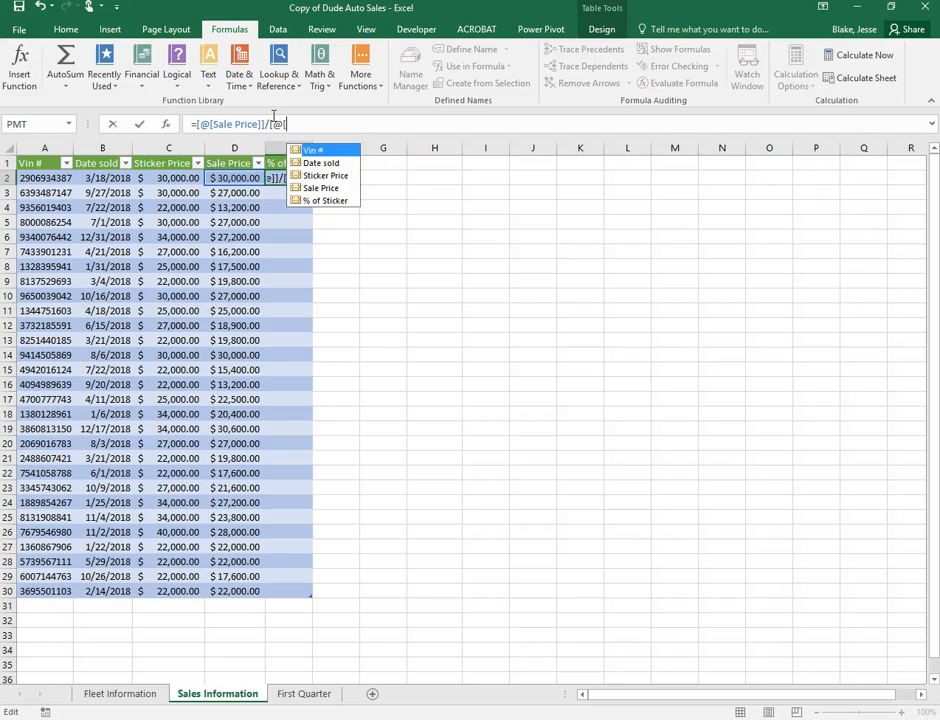
{"action": "left_click", "coordinate": [314, 176]}
{"action": "double_click", "coordinate": [314, 176]}
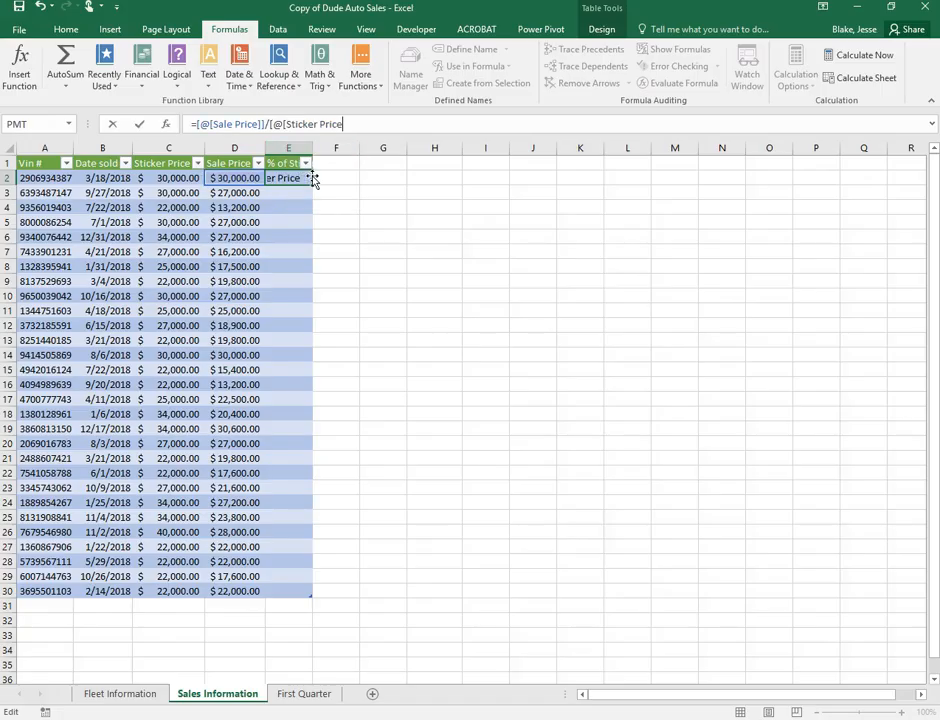
{"action": "type", "text": "]]"}
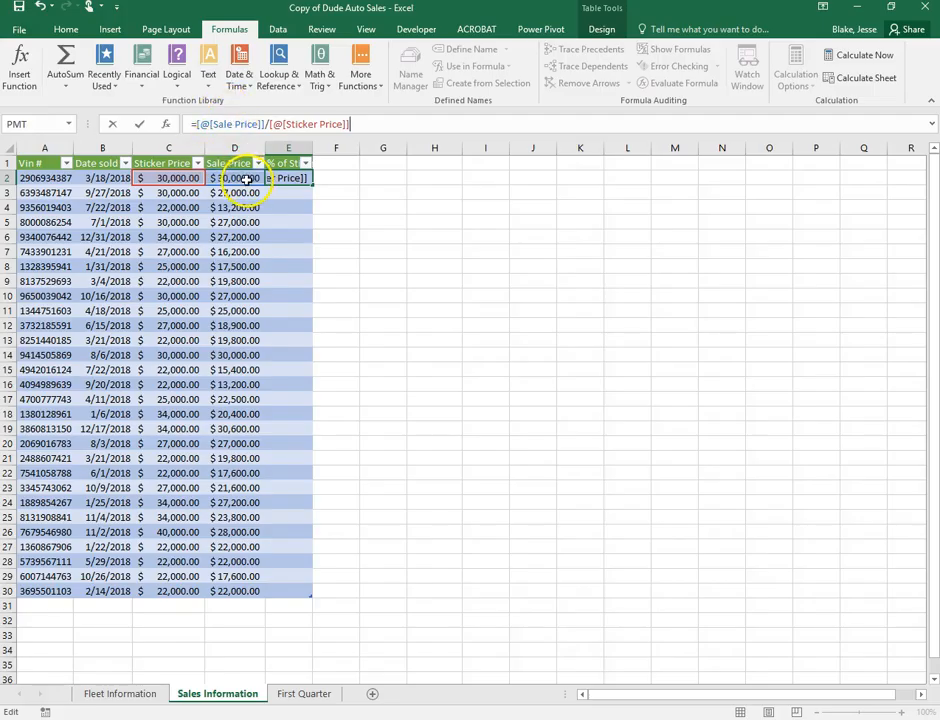
{"action": "left_click", "coordinate": [353, 128]}
{"action": "key", "text": "Return"}
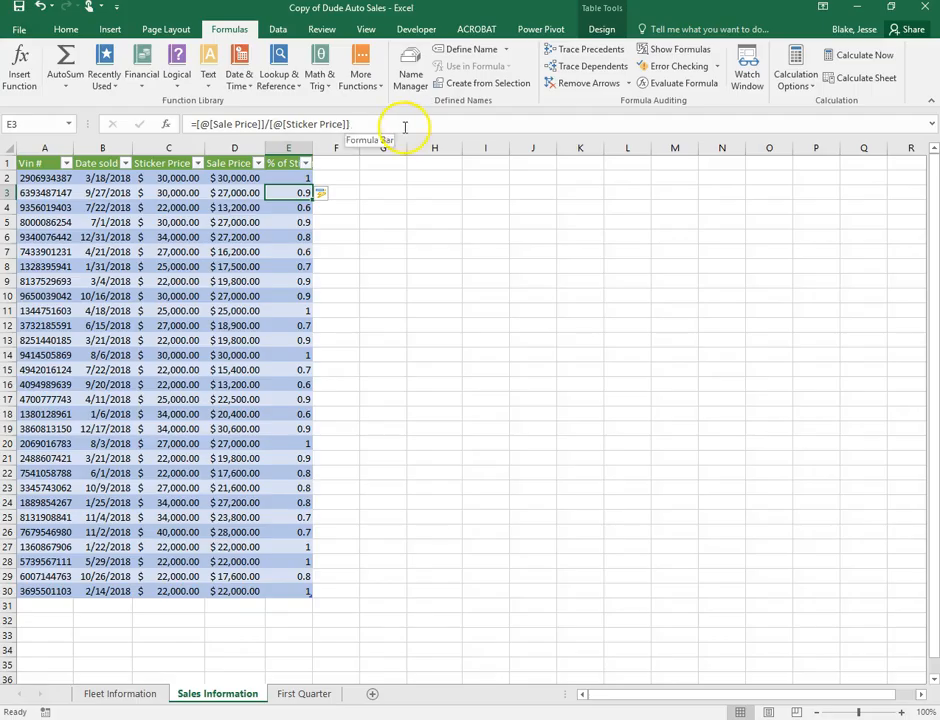
Format the E2:E30 ratios as percentages and autofit column E to its % of Sticker header
{"action": "left_click", "coordinate": [295, 177]}
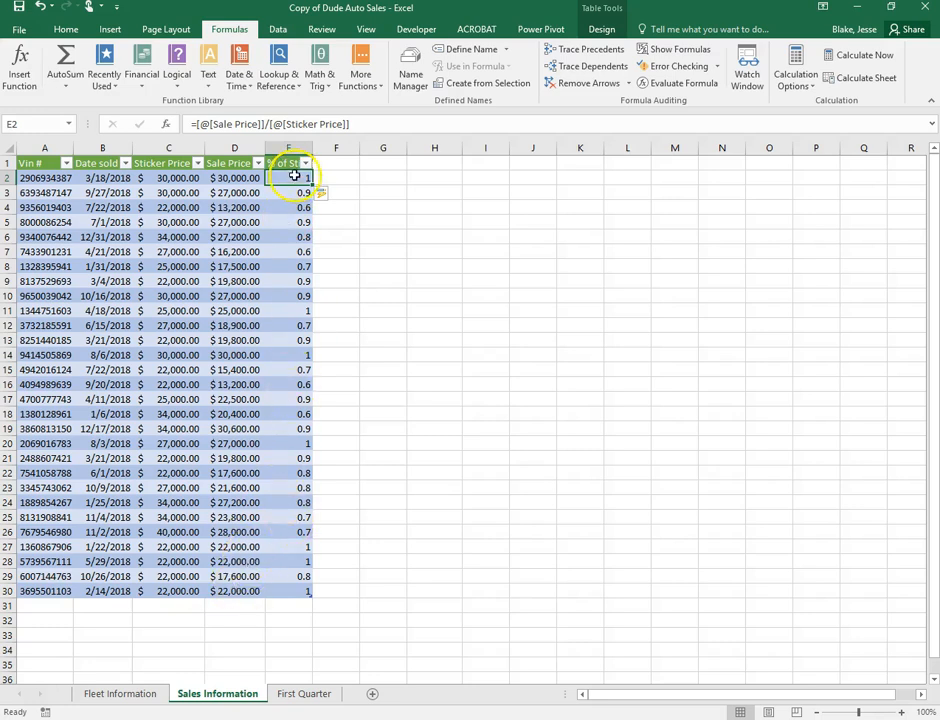
{"action": "left_click_drag", "start_coordinate": [296, 176], "coordinate": [284, 590]}
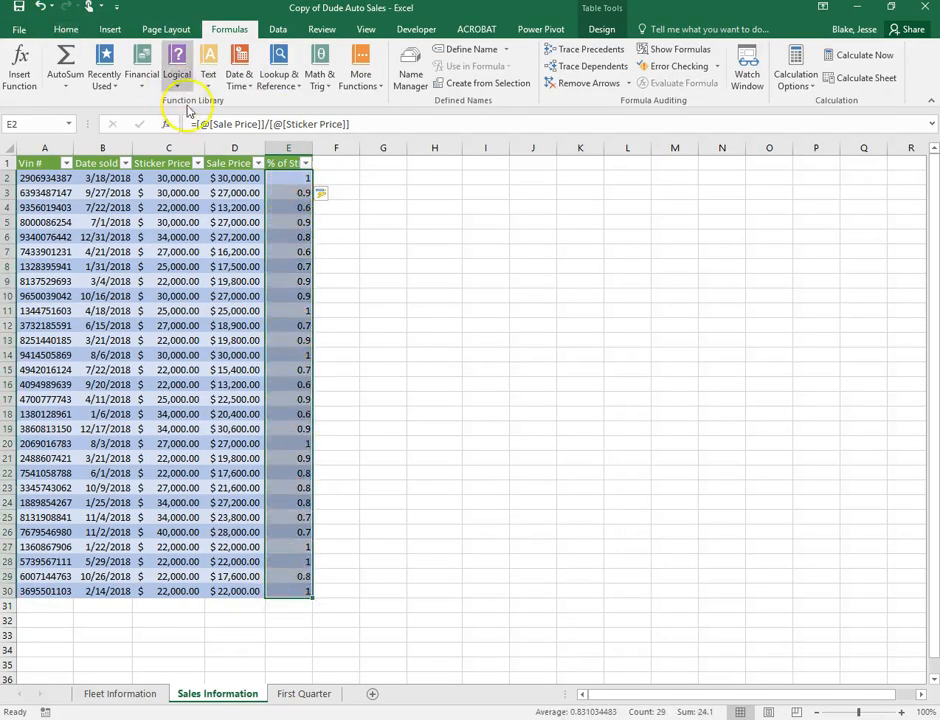
{"action": "left_click", "coordinate": [65, 29]}
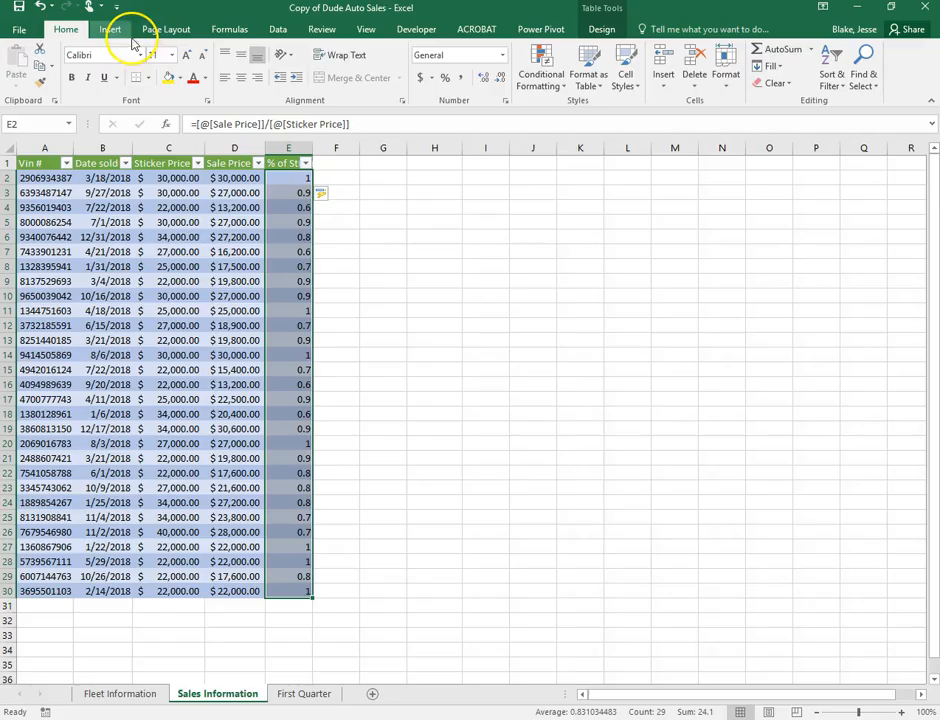
{"action": "left_click", "coordinate": [445, 78]}
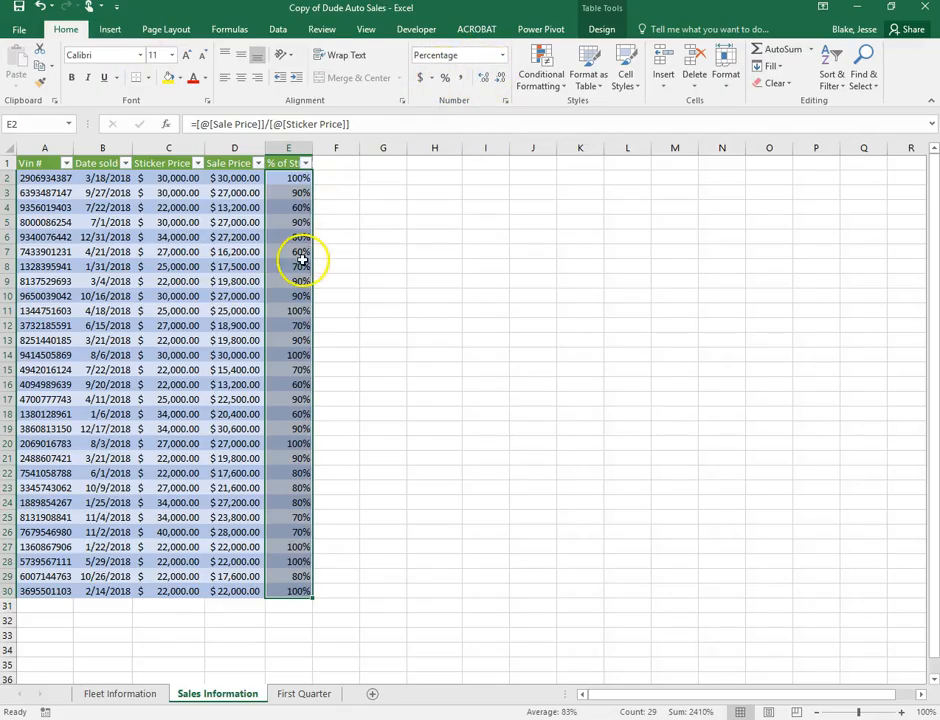
{"action": "double_click", "coordinate": [312, 148]}
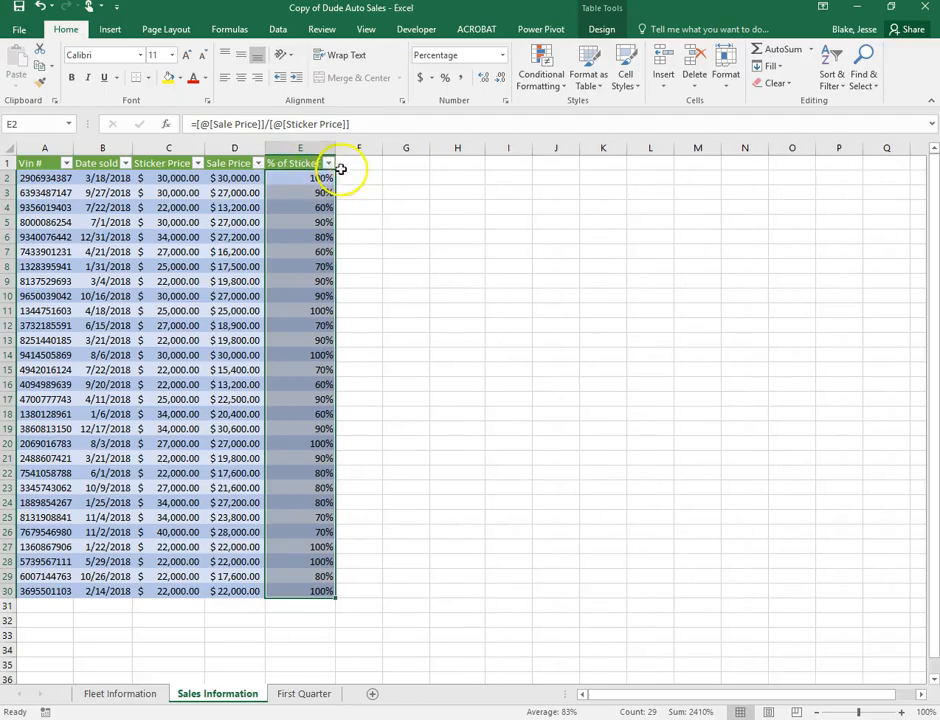
Spot-check the E2, E4 and E14 percentages against the row 3 Sticker and Sale Prices
{"action": "left_click", "coordinate": [423, 193]}
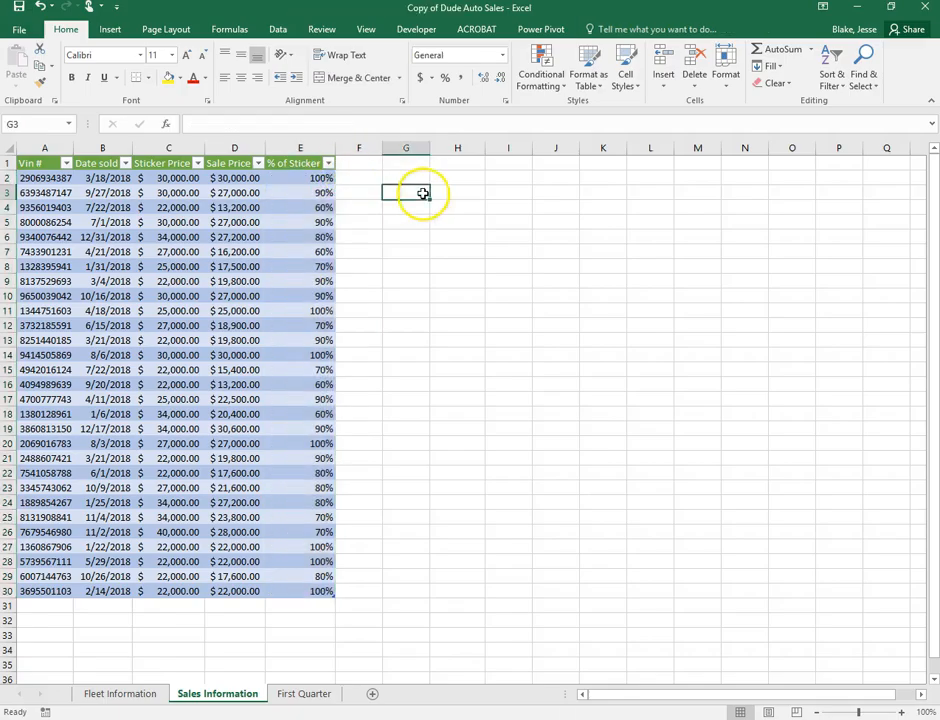
{"action": "left_click", "coordinate": [297, 181]}
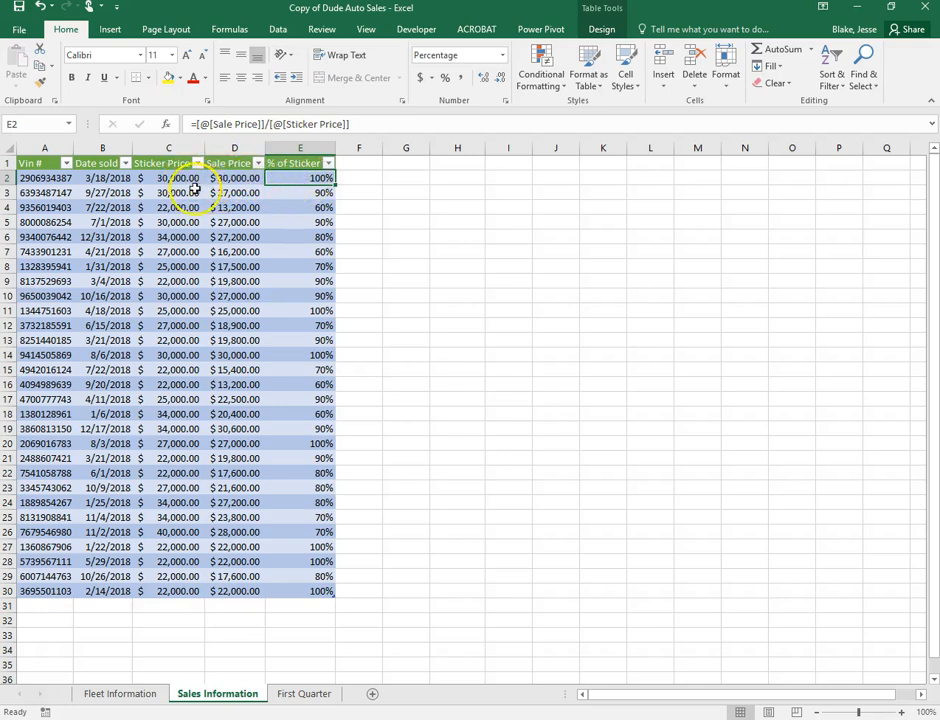
{"action": "left_click", "coordinate": [163, 195]}
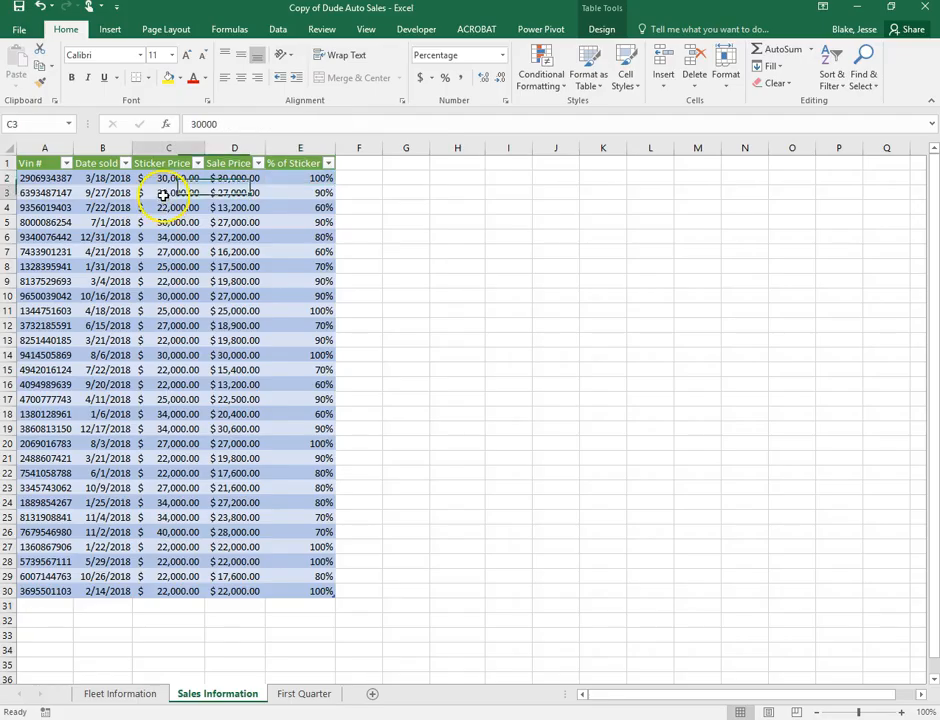
{"action": "left_click", "coordinate": [247, 194]}
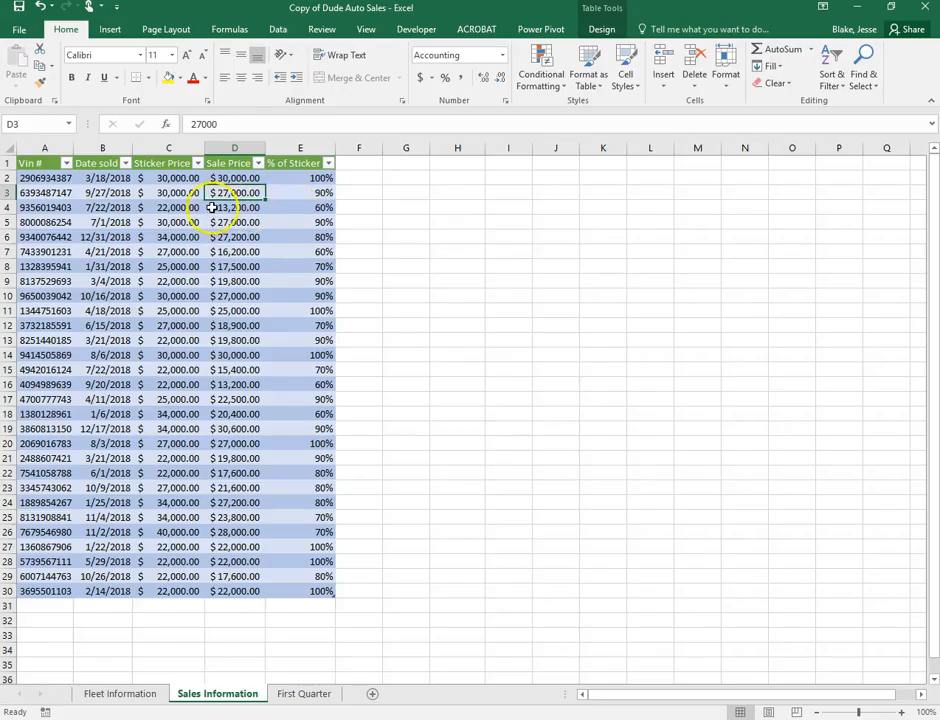
{"action": "left_click", "coordinate": [328, 207]}
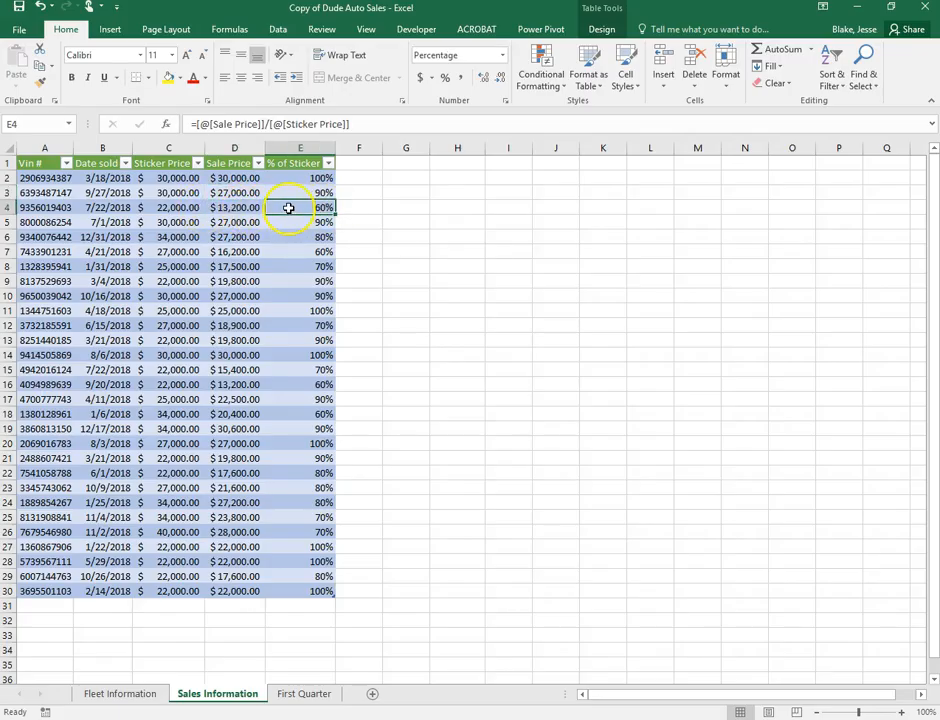
{"action": "left_click", "coordinate": [300, 352]}
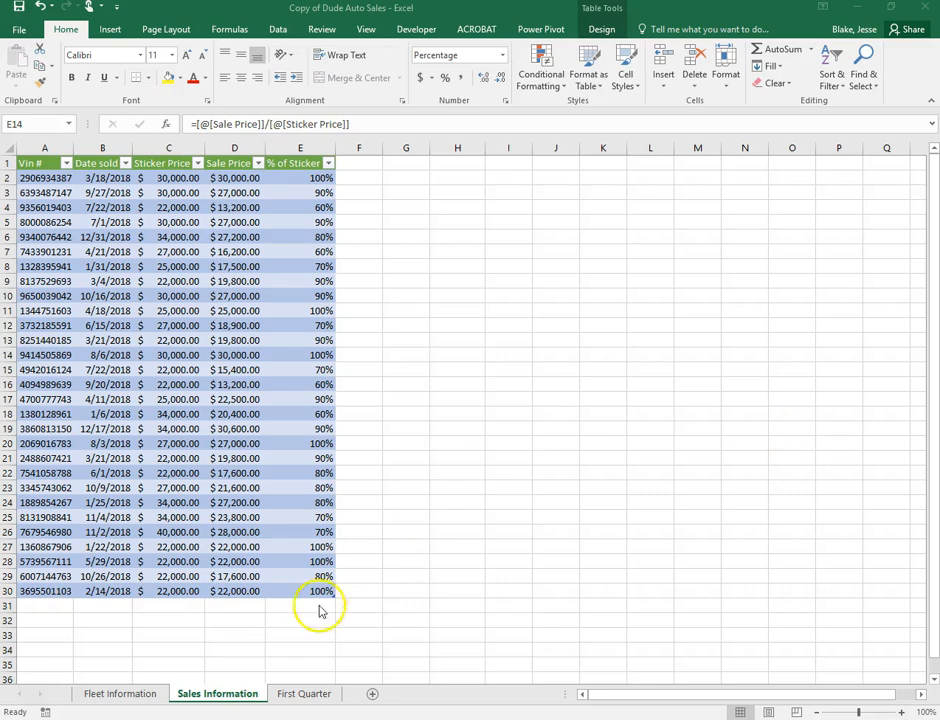
{"action": "left_click", "coordinate": [9, 606]}
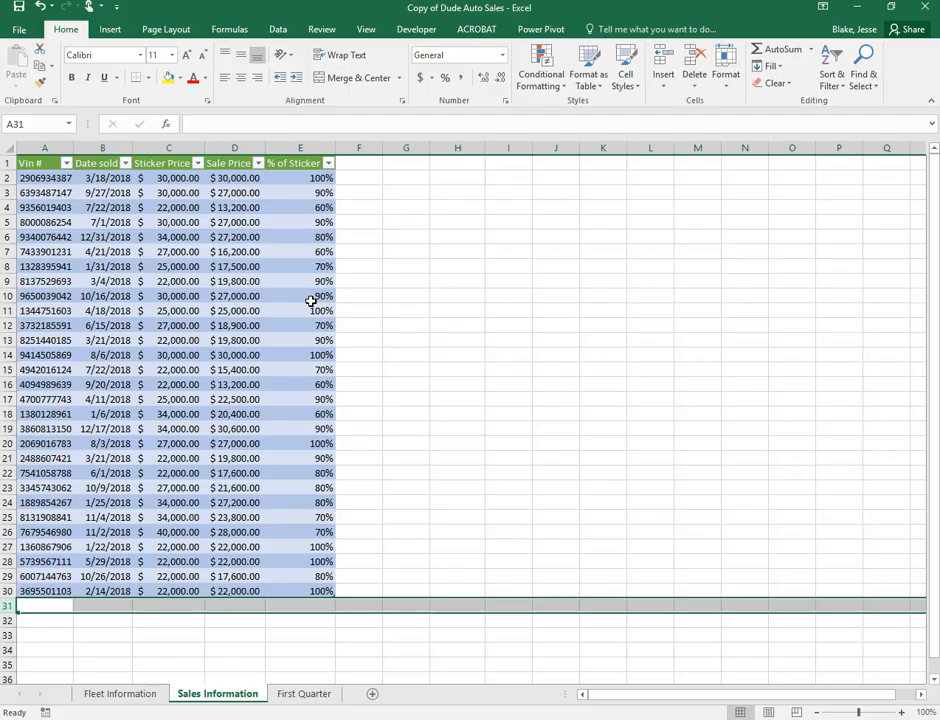
Average the % of Sticker column in the total row, giving 83%
{"action": "left_click", "coordinate": [290, 604]}
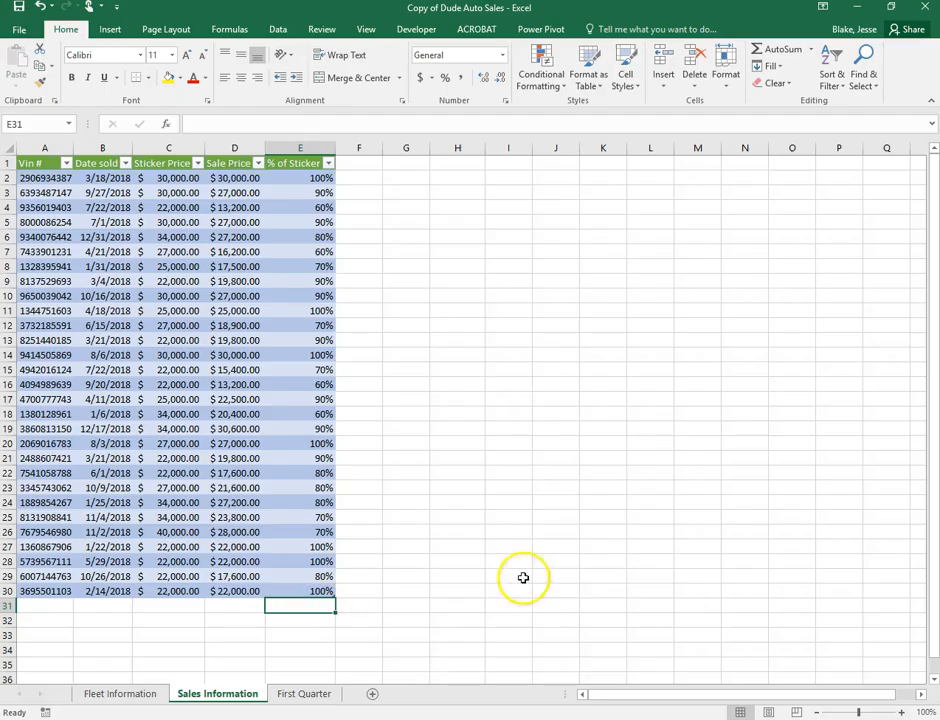
{"action": "left_click", "coordinate": [811, 51]}
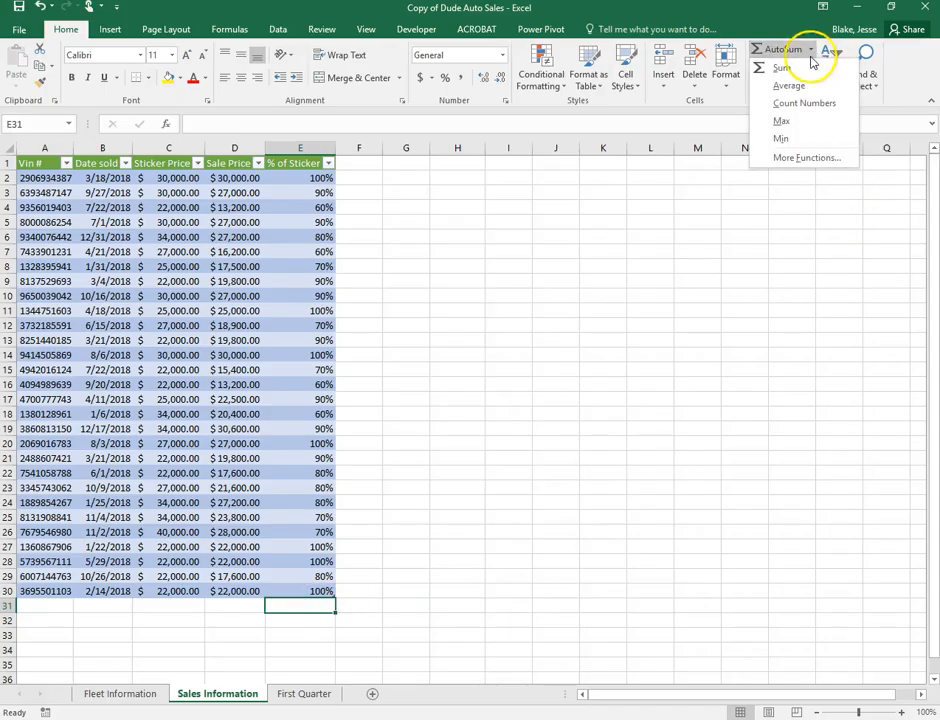
{"action": "left_click", "coordinate": [788, 85]}
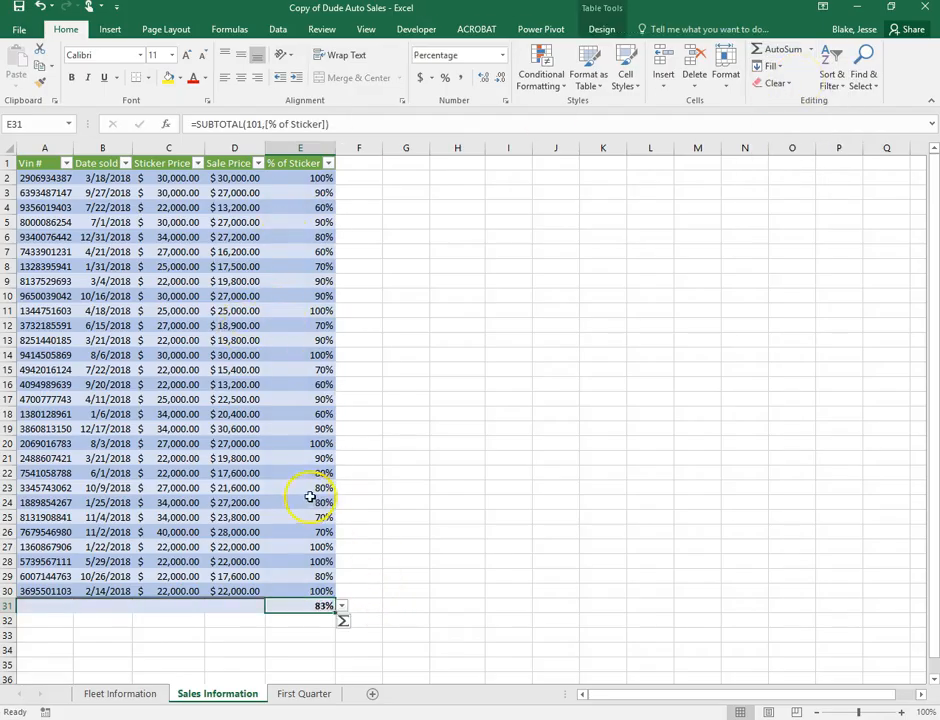
{"action": "left_click", "coordinate": [370, 348]}
Sum the Sticker Price ($785,000.00) and Sale Price columns in the total row
{"action": "left_click", "coordinate": [166, 603]}
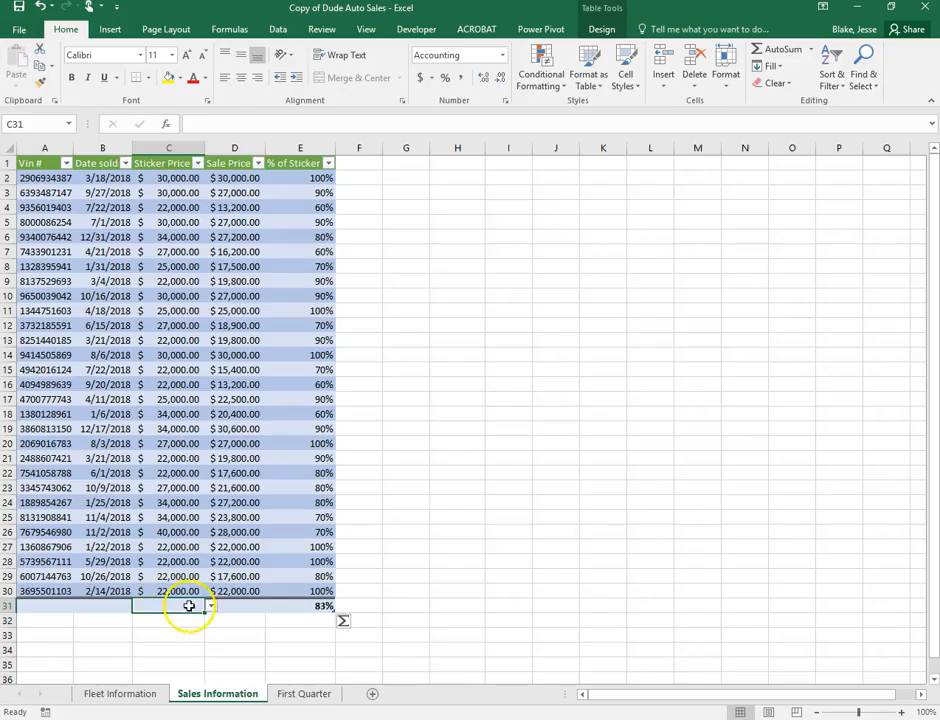
{"action": "left_click", "coordinate": [779, 49]}
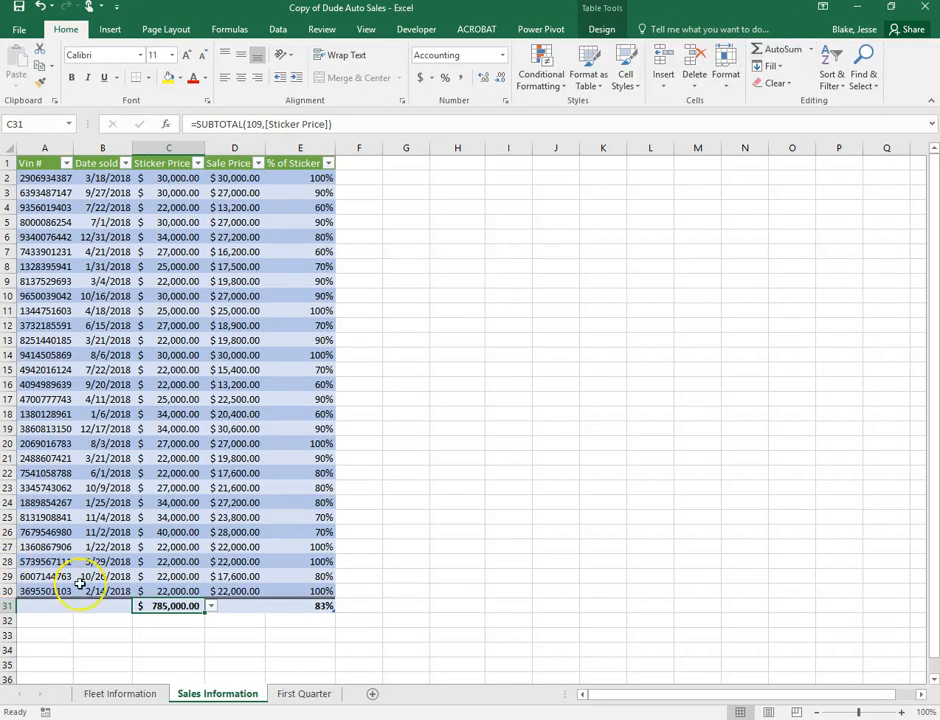
{"action": "left_click", "coordinate": [231, 607]}
{"action": "left_click", "coordinate": [790, 49]}
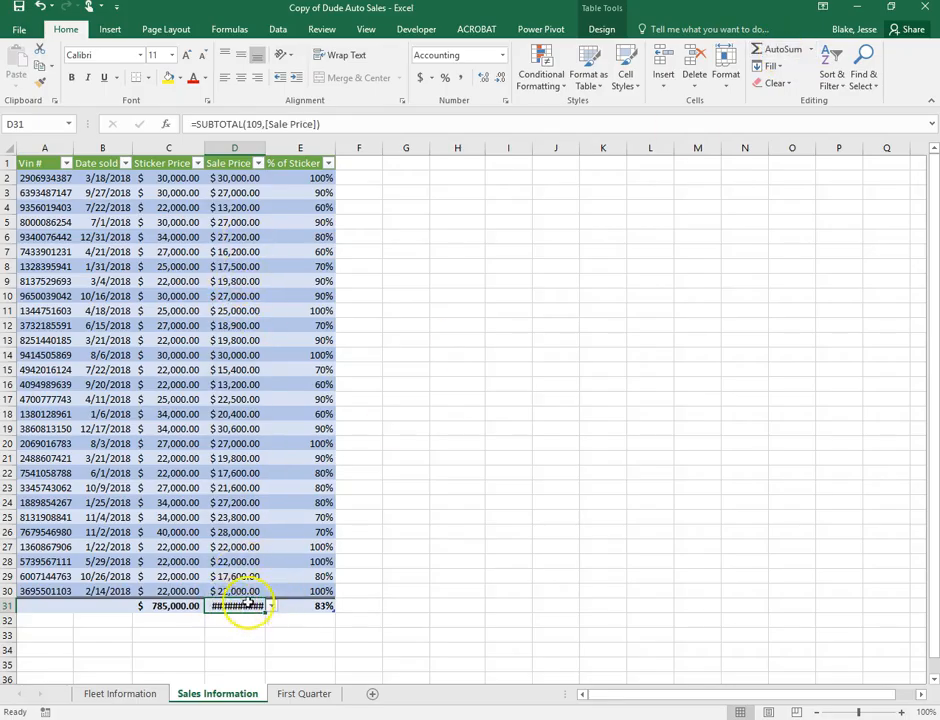
Autofit columns B through E so the $649,300.00 total and full % of Sticker heading show
{"action": "double_click", "coordinate": [266, 147]}
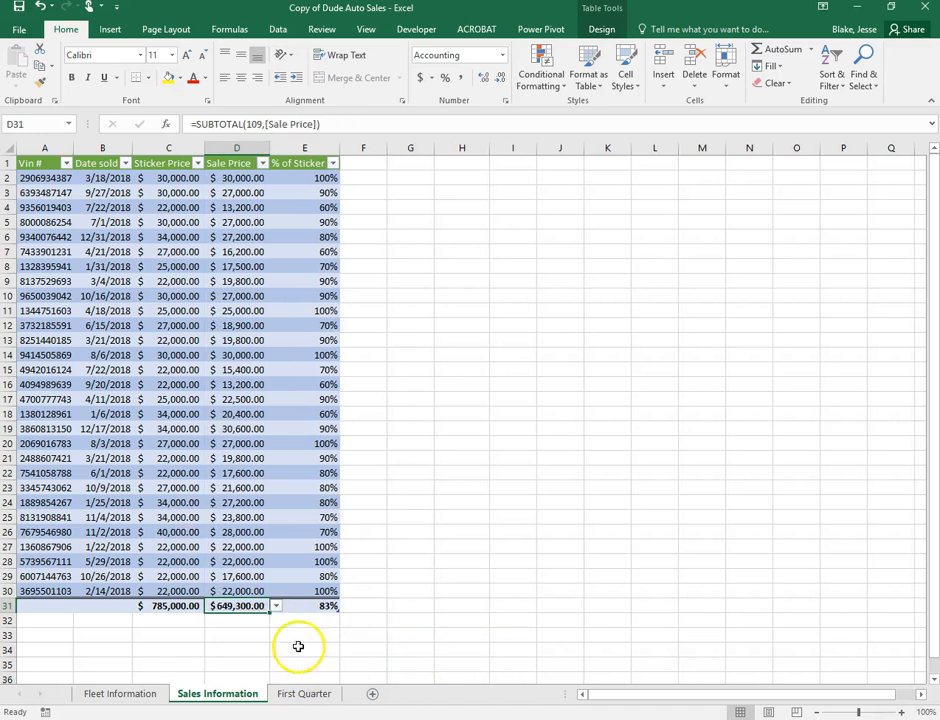
{"action": "left_click", "coordinate": [183, 596]}
{"action": "left_click", "coordinate": [218, 606]}
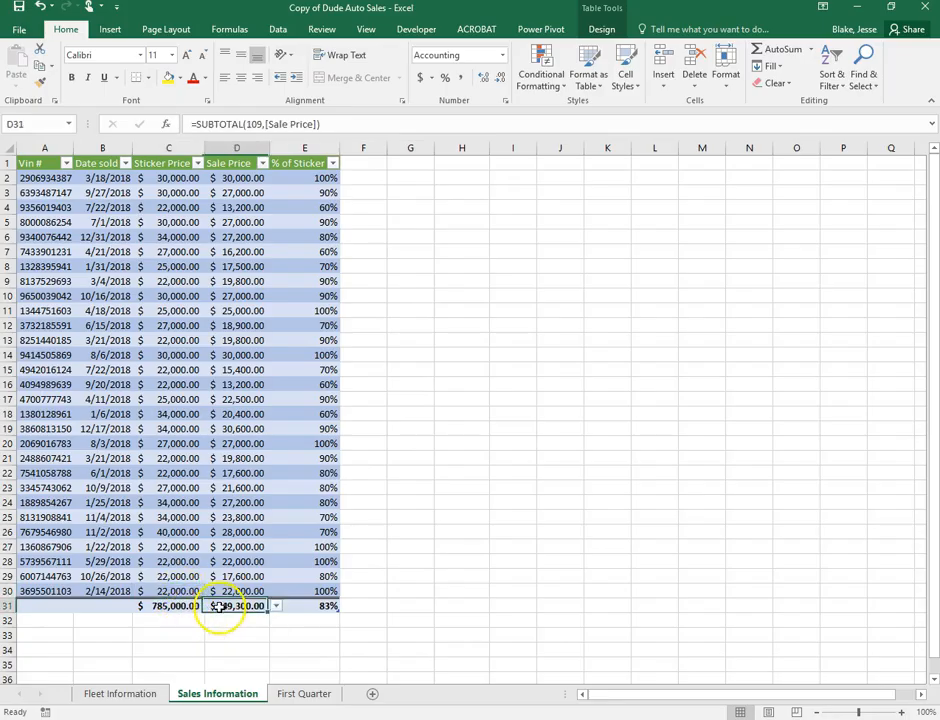
{"action": "left_click", "coordinate": [323, 606]}
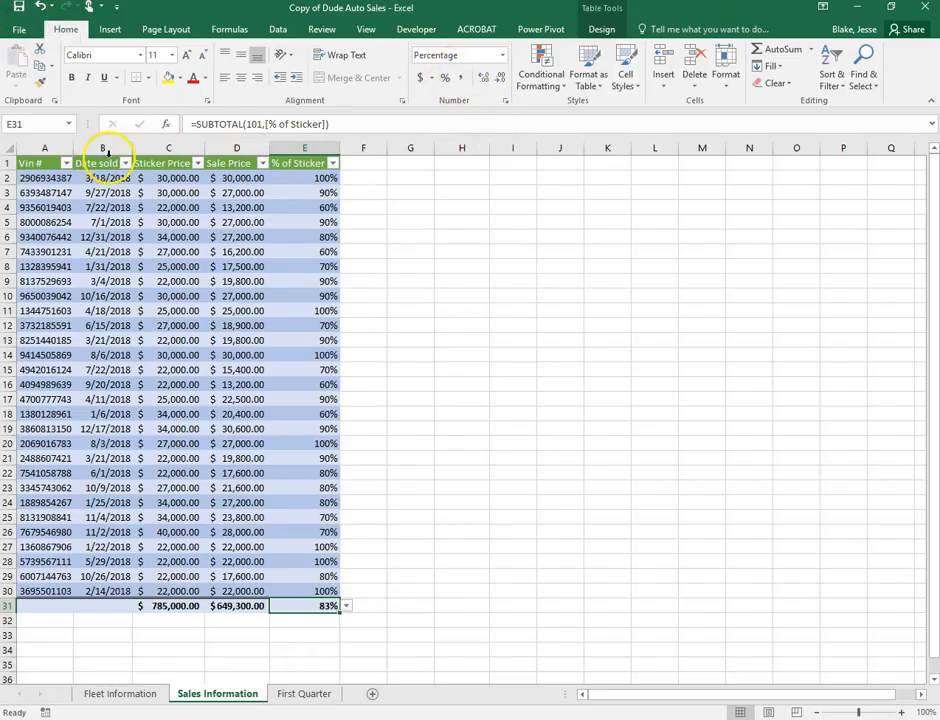
{"action": "double_click", "coordinate": [133, 148]}
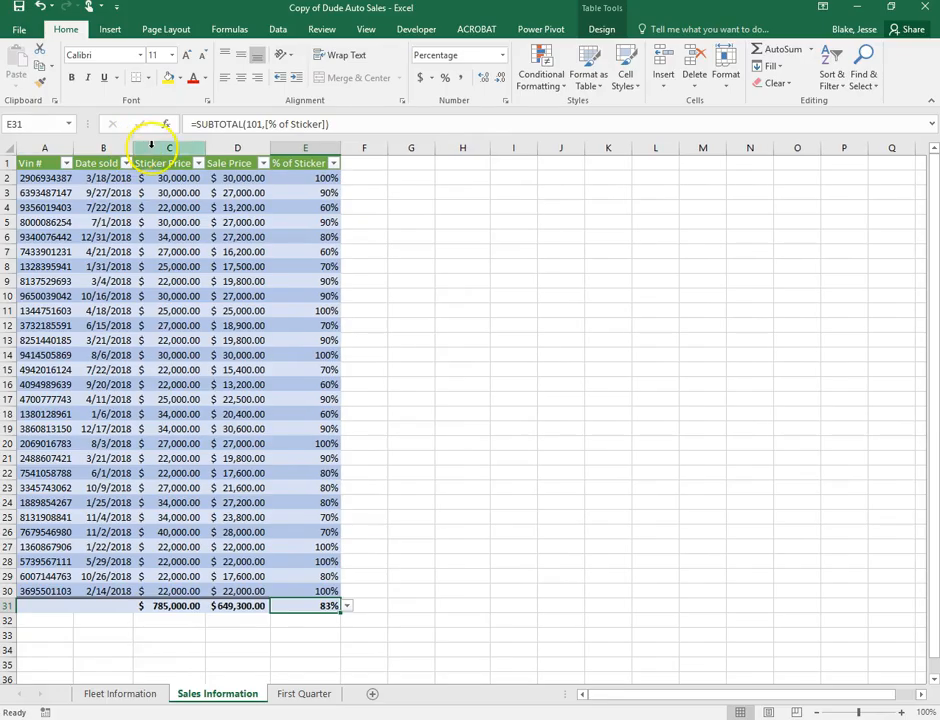
{"action": "double_click", "coordinate": [205, 148]}
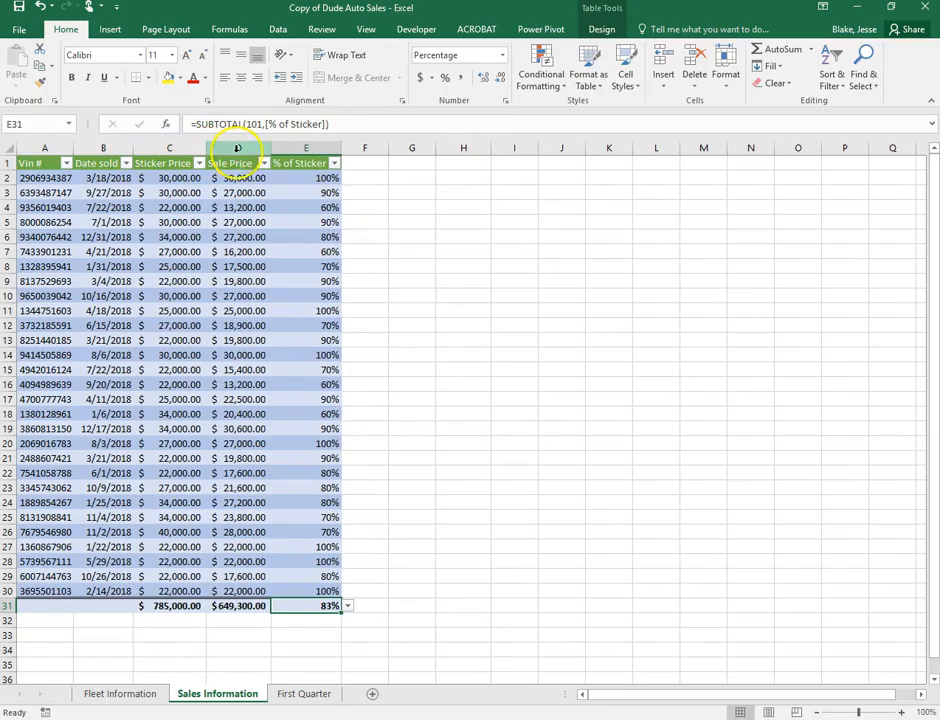
{"action": "double_click", "coordinate": [273, 147]}
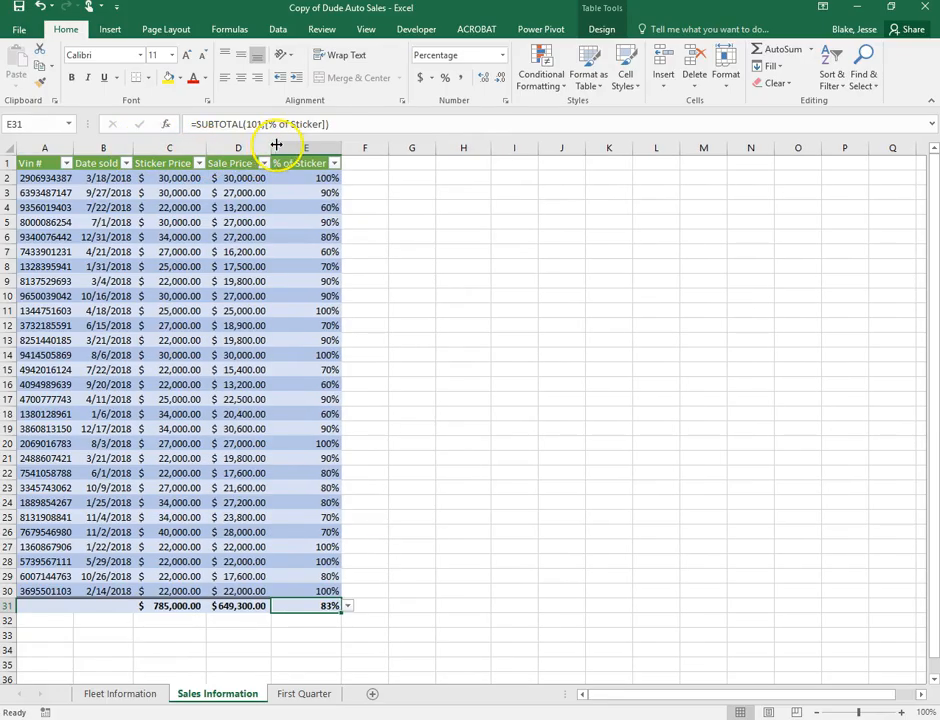
{"action": "double_click", "coordinate": [342, 147]}
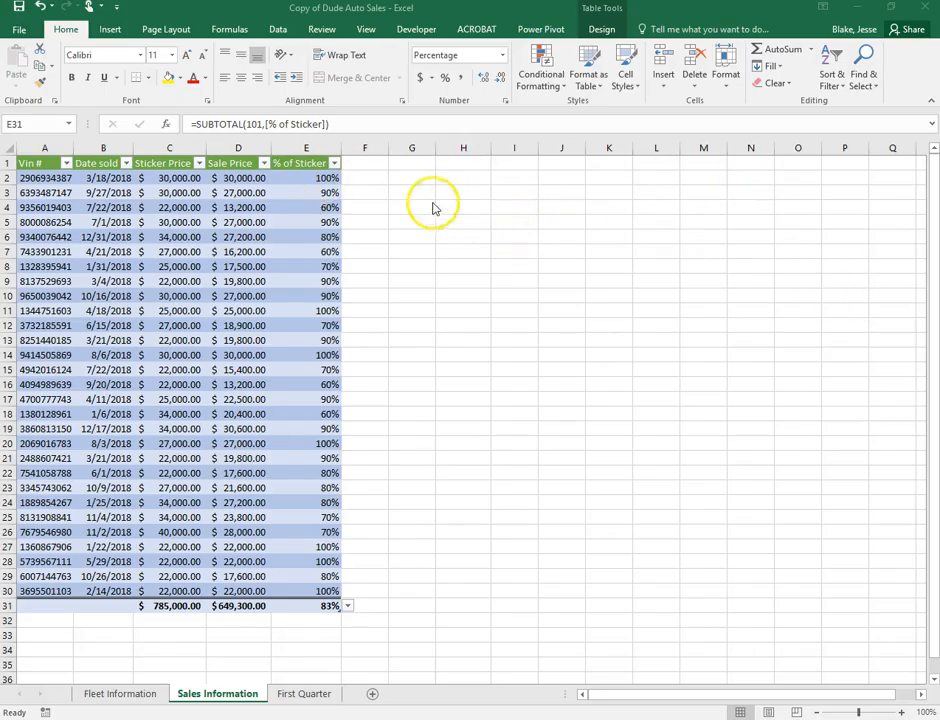
{"action": "left_click_drag", "start_coordinate": [300, 178], "coordinate": [296, 592]}
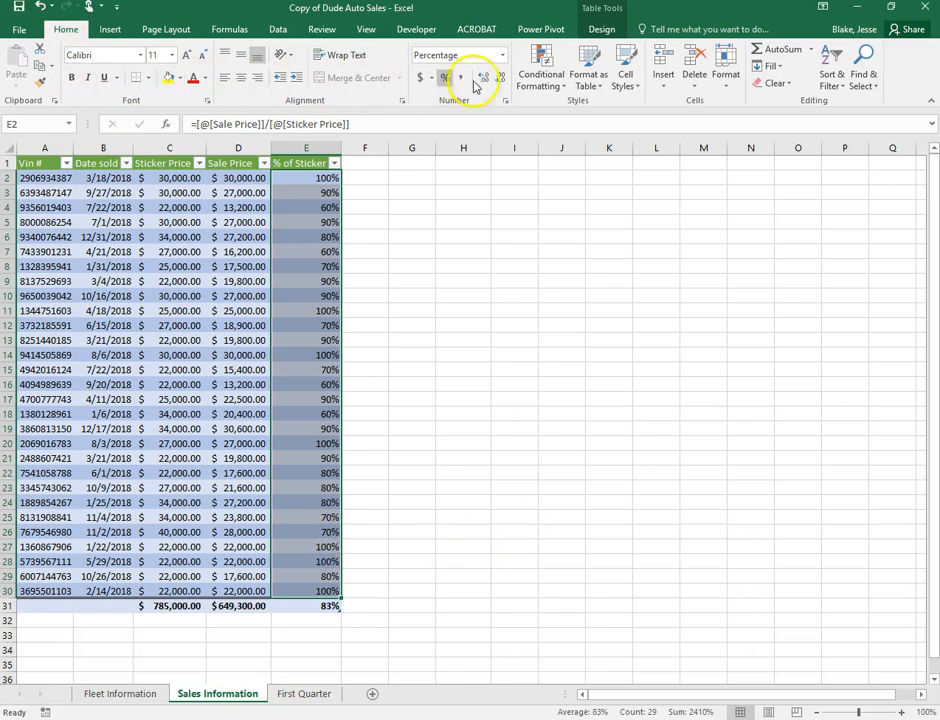
Apply Light Blue solid fill data bars to the % of Sticker values
{"action": "left_click", "coordinate": [557, 91]}
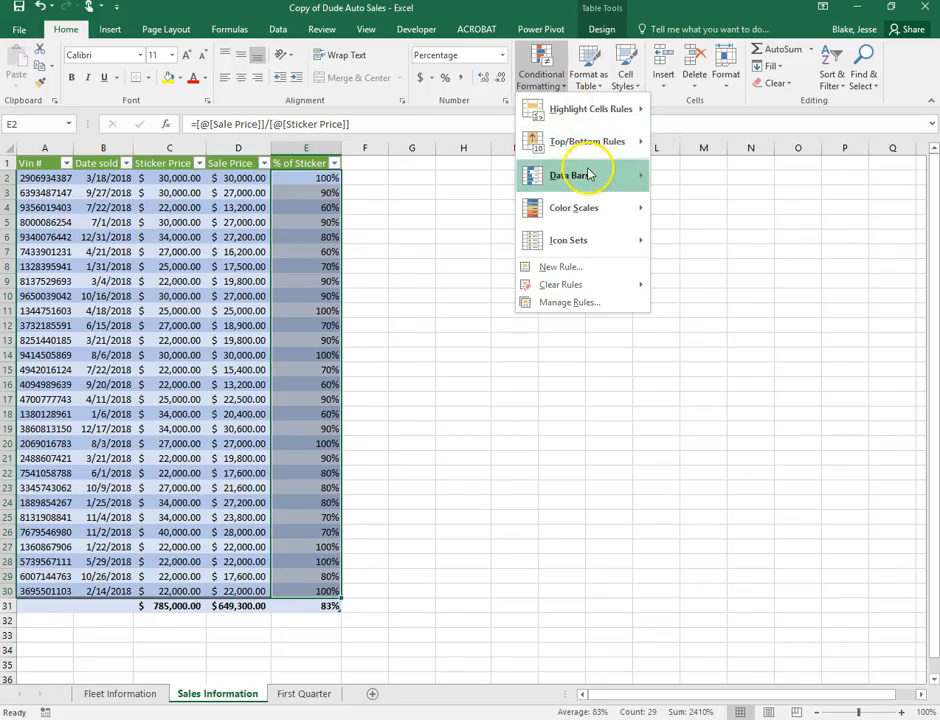
{"action": "mouse_move", "coordinate": [589, 175]}
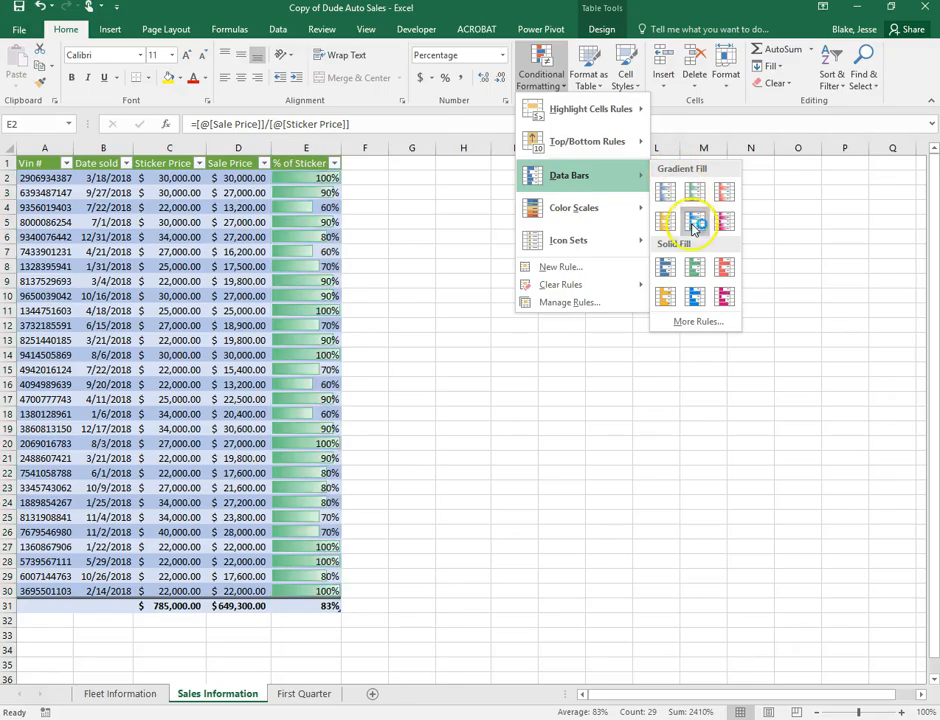
{"action": "left_click", "coordinate": [694, 296]}
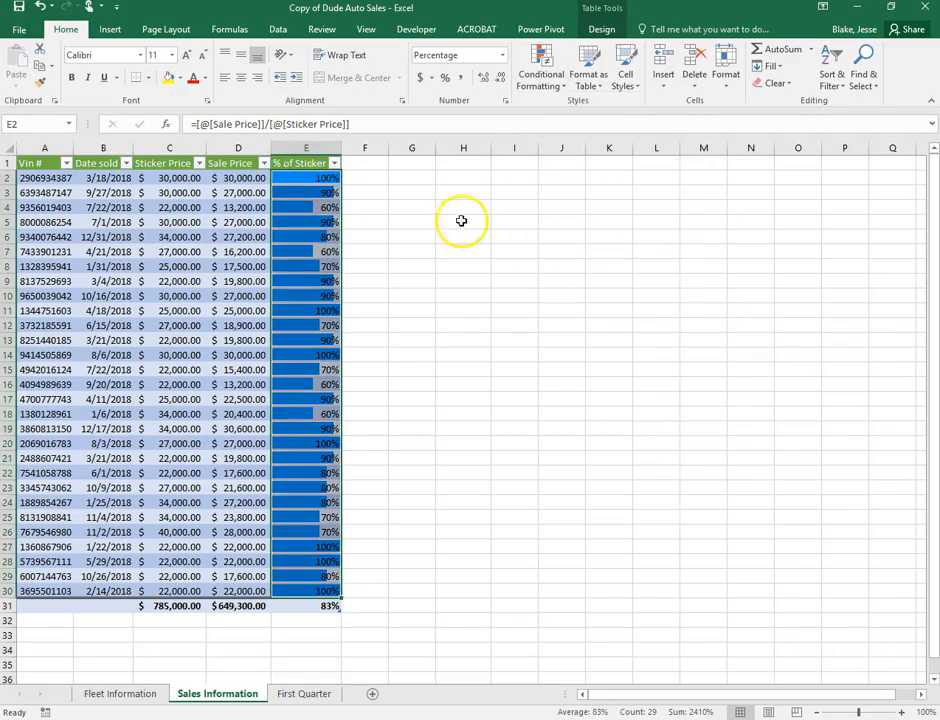
{"action": "left_click", "coordinate": [508, 221]}
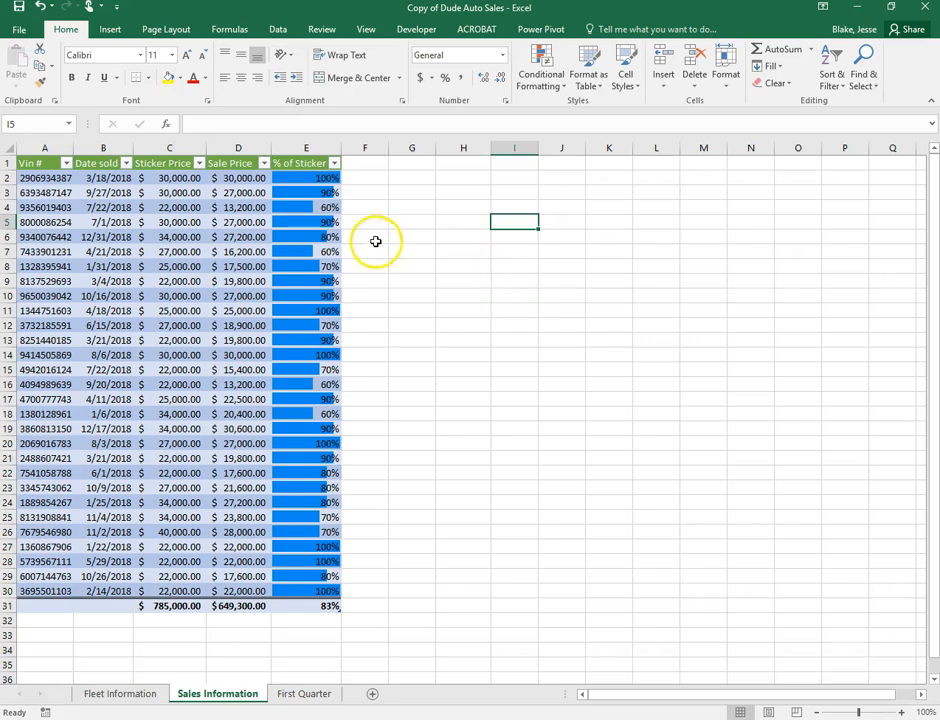
Reselect the % of Sticker values E2:E30 for another conditional formatting rule
{"action": "left_click", "coordinate": [318, 181]}
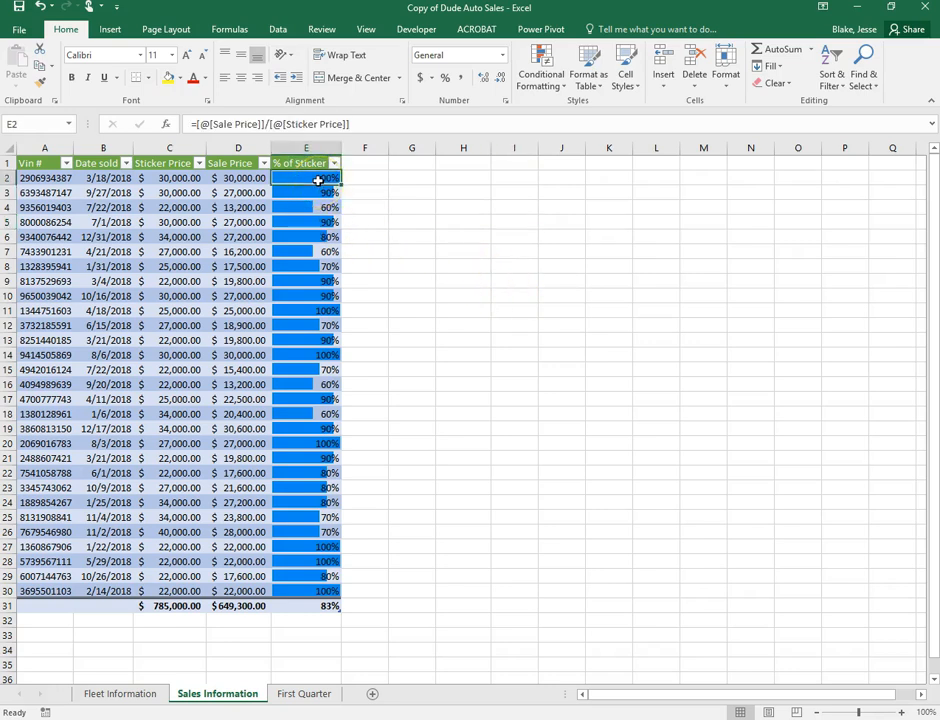
{"action": "left_click_drag", "start_coordinate": [318, 181], "coordinate": [300, 591]}
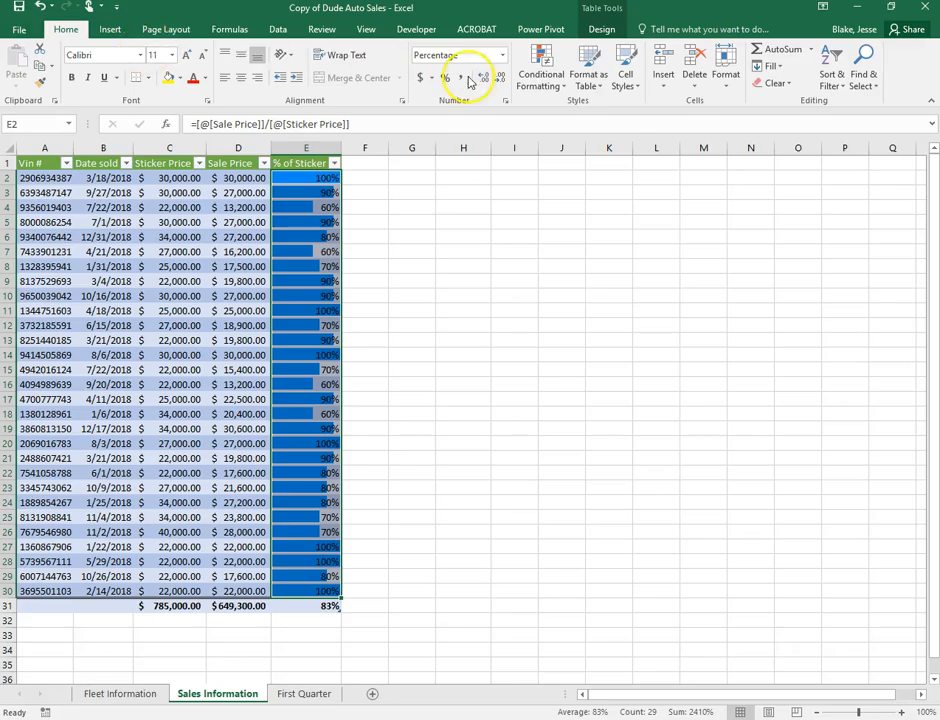
{"action": "left_click", "coordinate": [543, 80]}
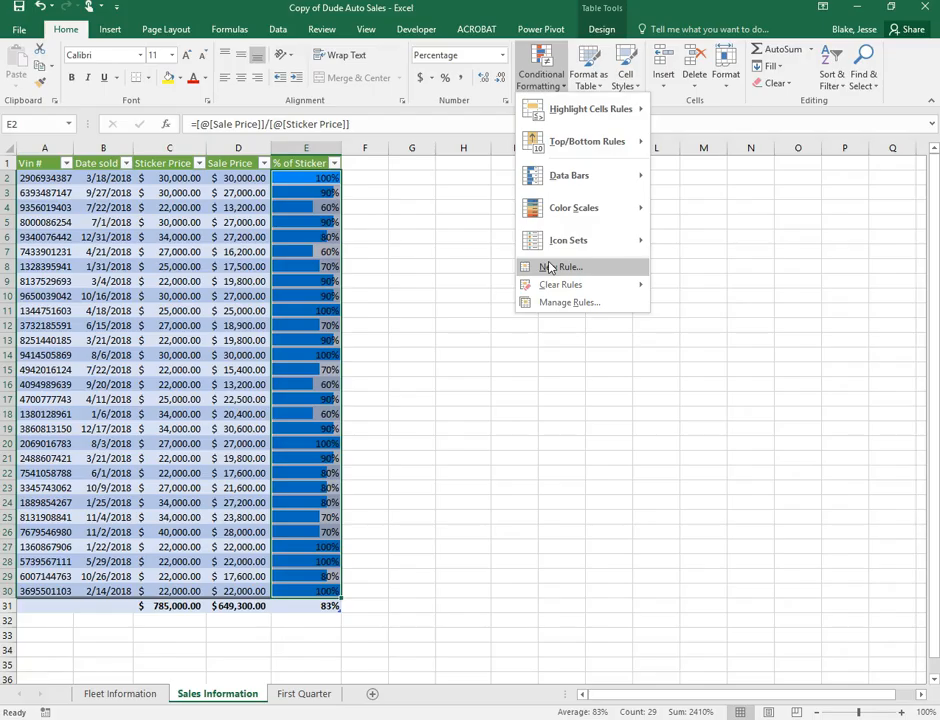
Create a new rule for cell values less than or equal to 0.7
{"action": "left_click", "coordinate": [549, 267]}
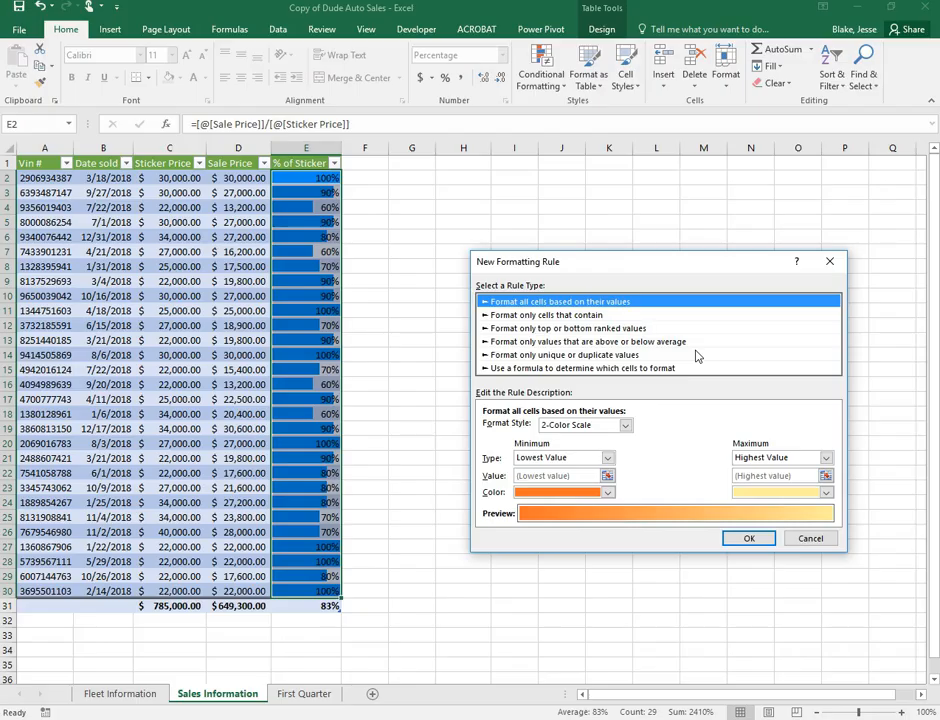
{"action": "left_click", "coordinate": [572, 317]}
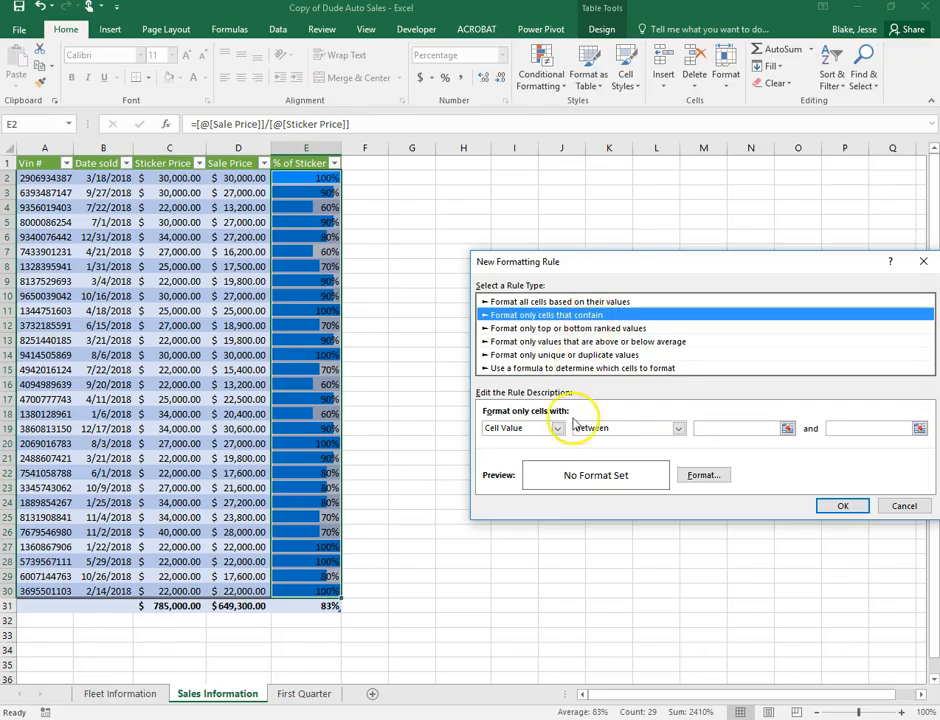
{"action": "left_click", "coordinate": [677, 428]}
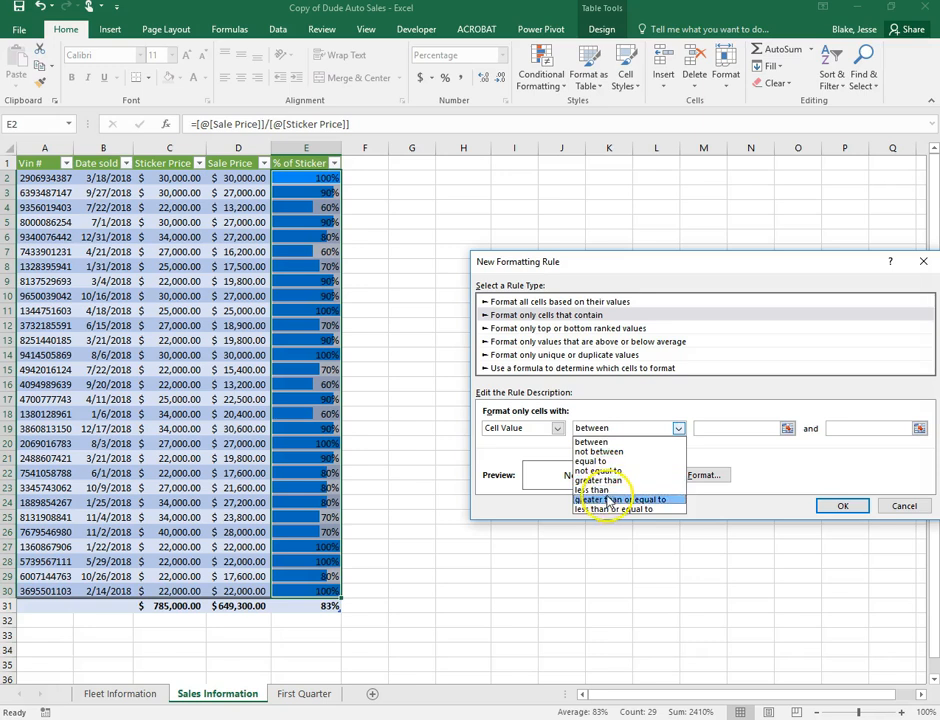
{"action": "left_click", "coordinate": [600, 510]}
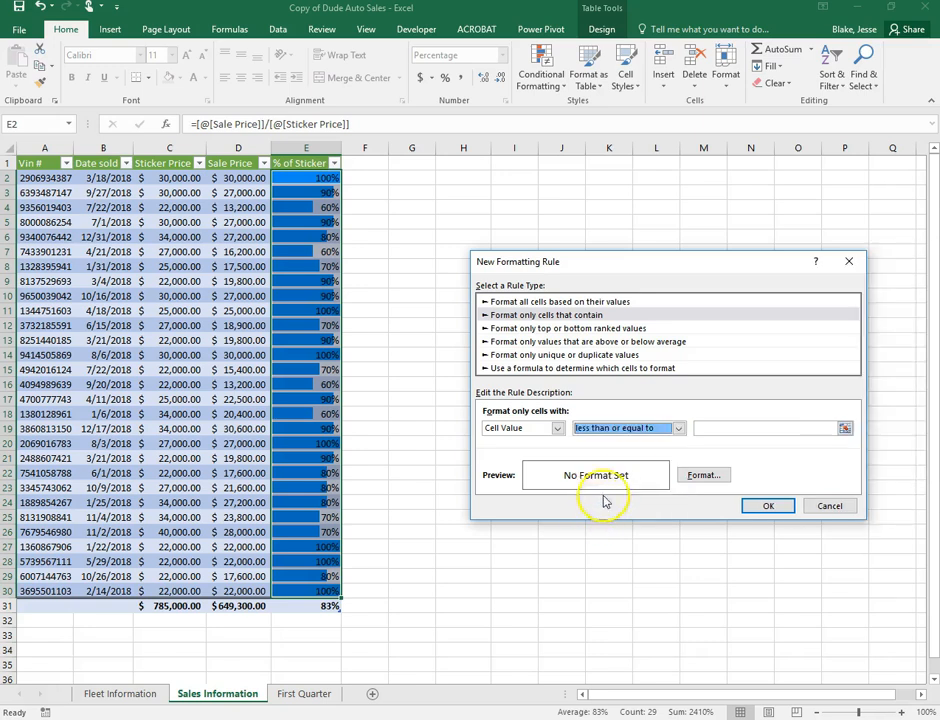
{"action": "left_click", "coordinate": [713, 428]}
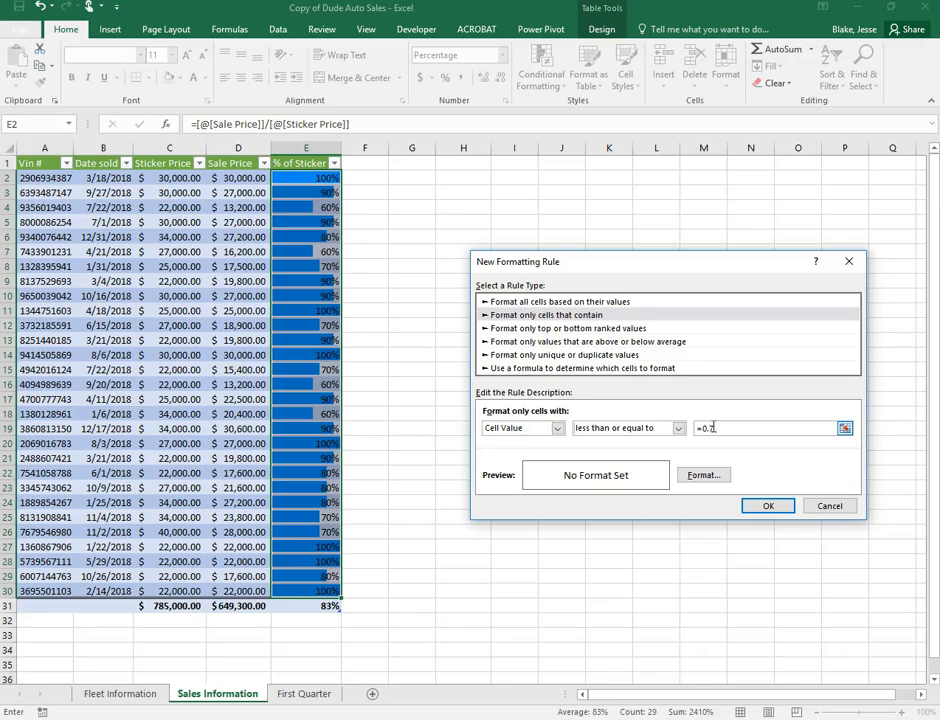
{"action": "type", "text": "7"}
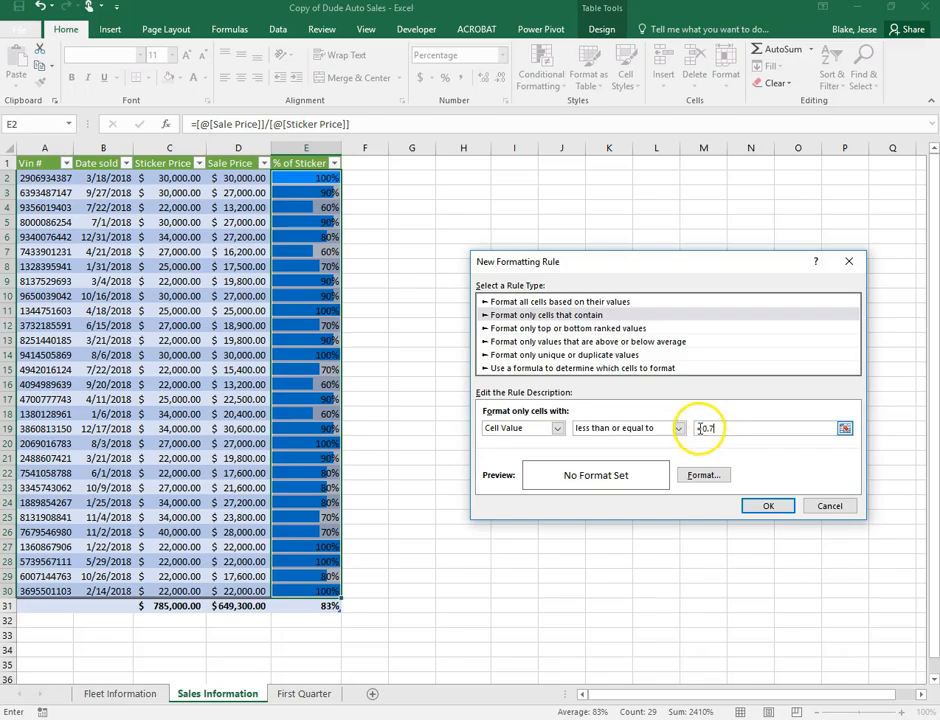
{"action": "left_click", "coordinate": [703, 477]}
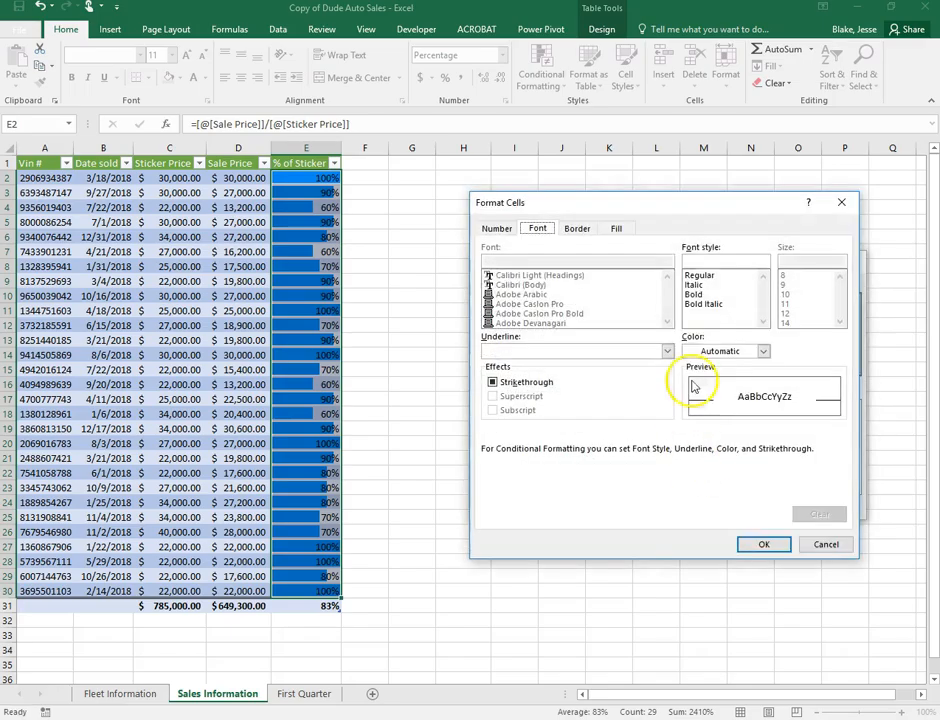
Give the 70%-or-less rule a yellow fill and apply it
{"action": "left_click", "coordinate": [694, 294]}
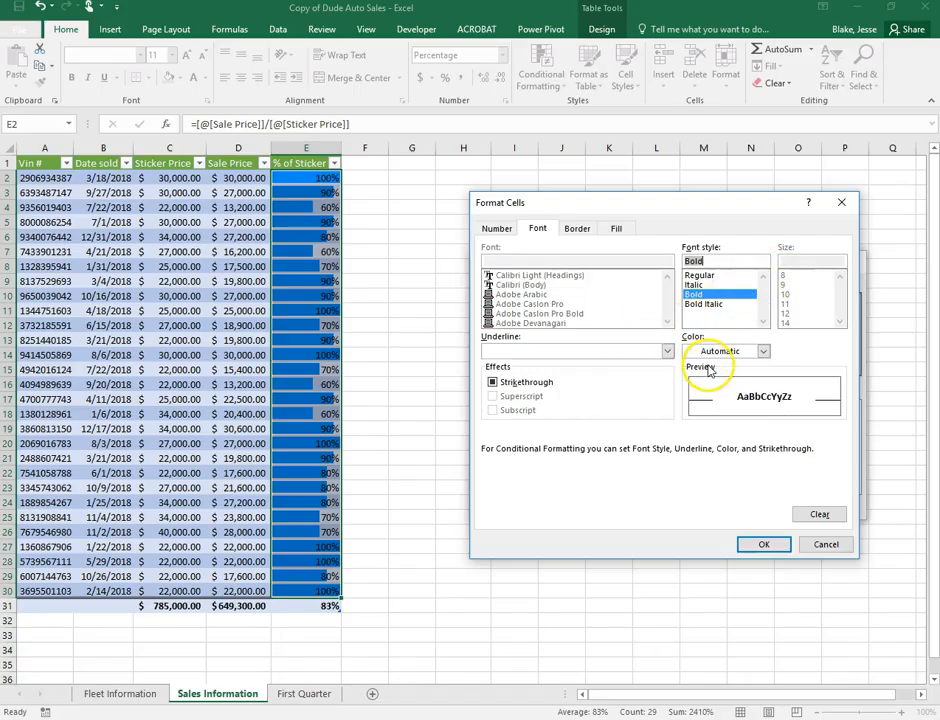
{"action": "left_click", "coordinate": [620, 228]}
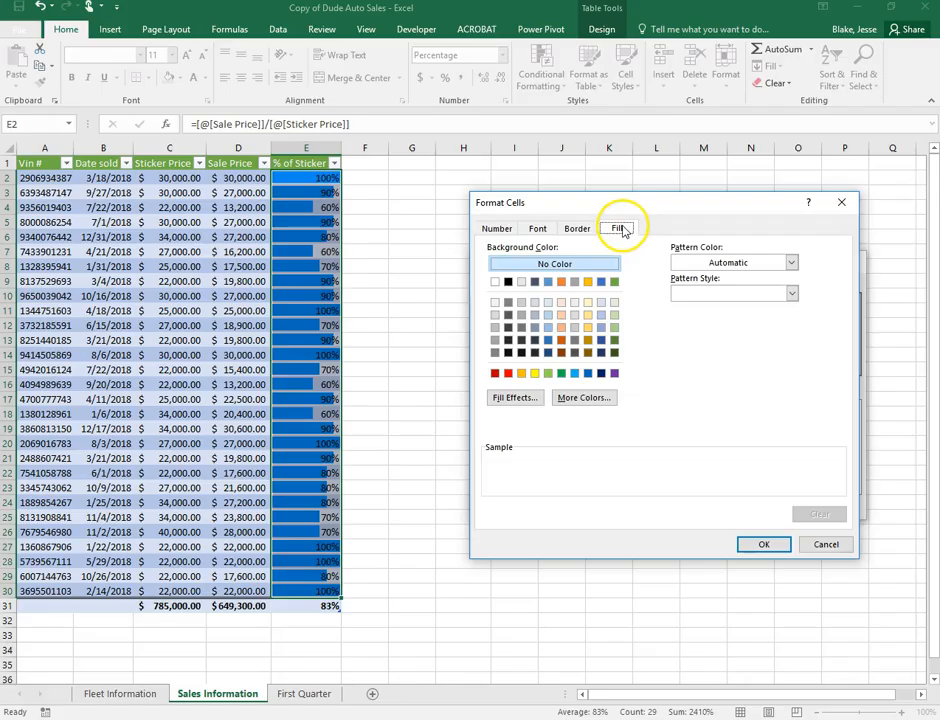
{"action": "left_click", "coordinate": [535, 374]}
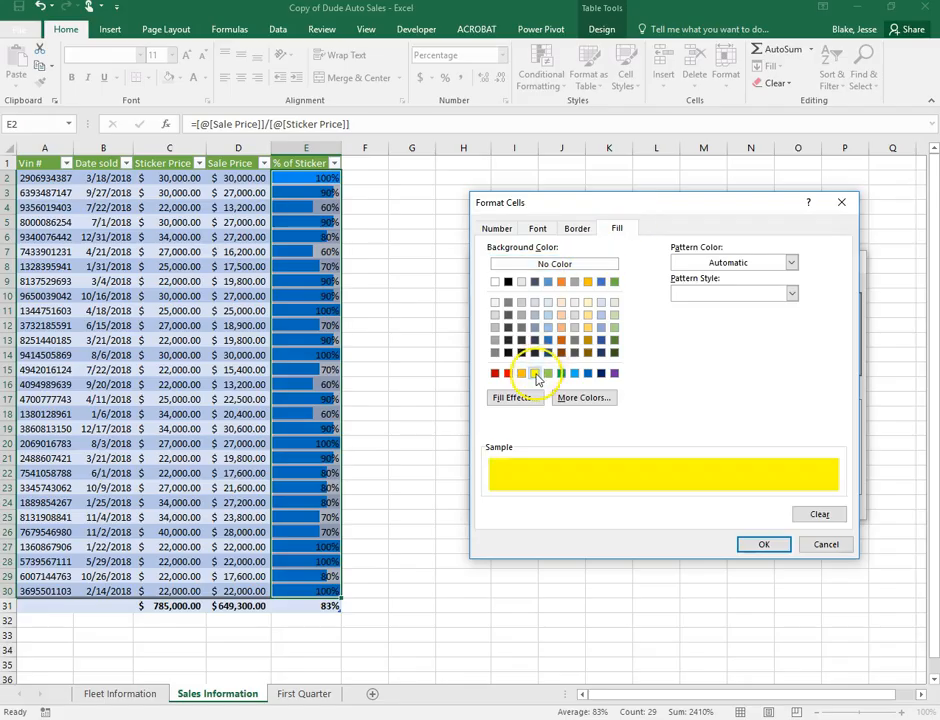
{"action": "left_click", "coordinate": [538, 229]}
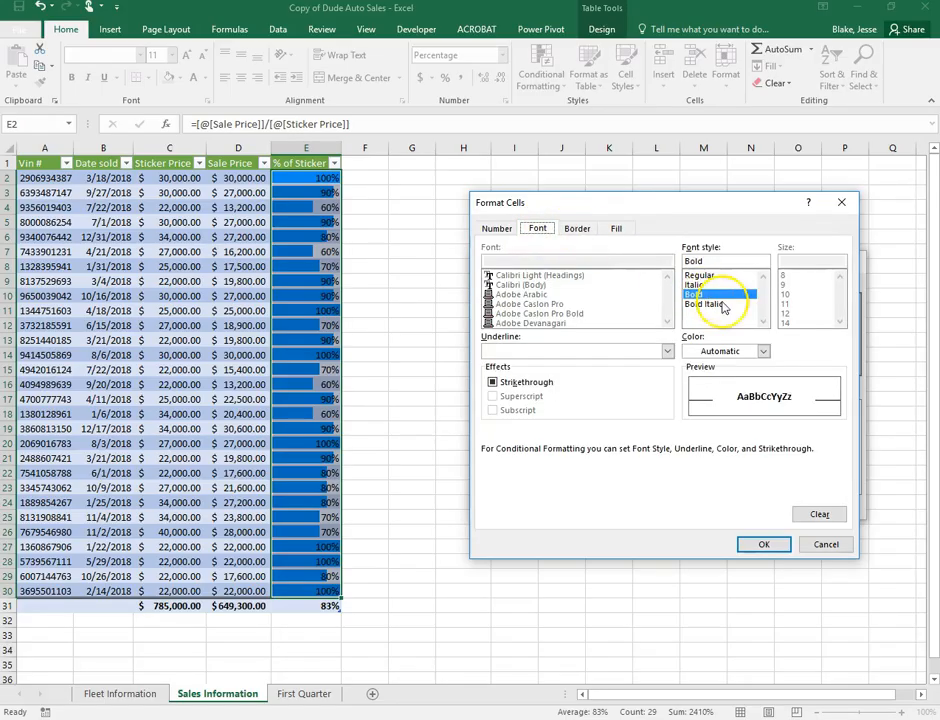
{"action": "left_click", "coordinate": [762, 545]}
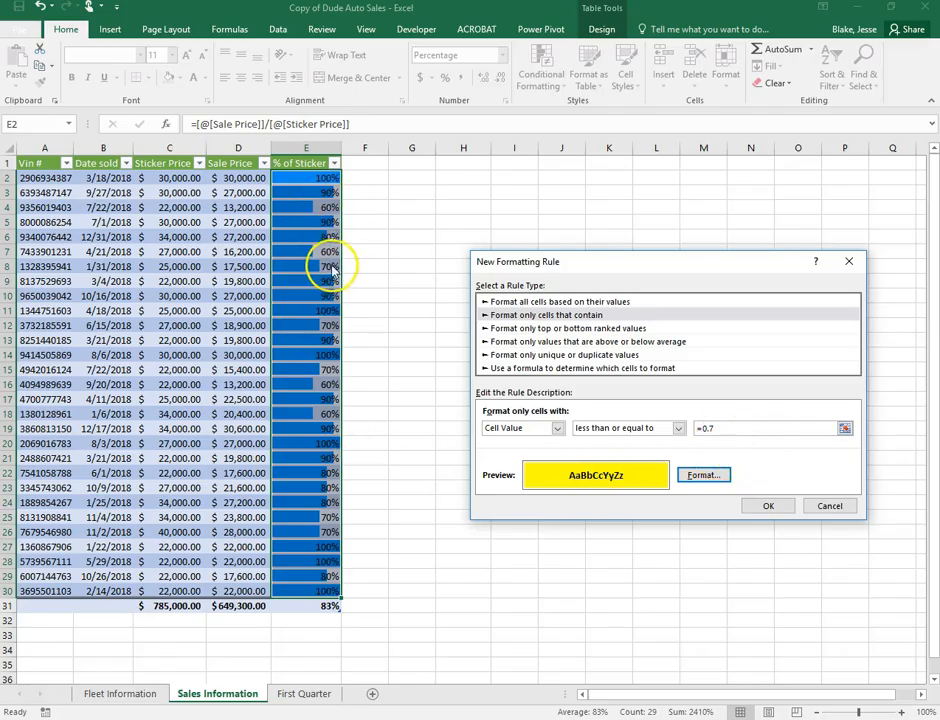
{"action": "left_click", "coordinate": [765, 505]}
Check one of the yellow-highlighted percentages and deselect the table
{"action": "left_click", "coordinate": [535, 380]}
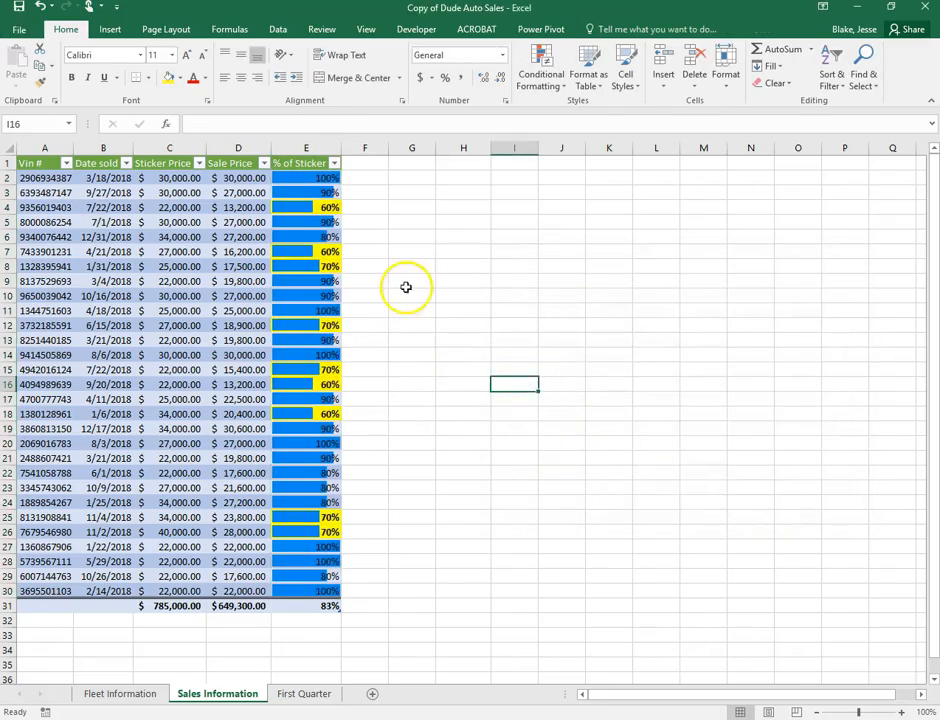
{"action": "left_click", "coordinate": [329, 206]}
{"action": "left_click", "coordinate": [327, 249]}
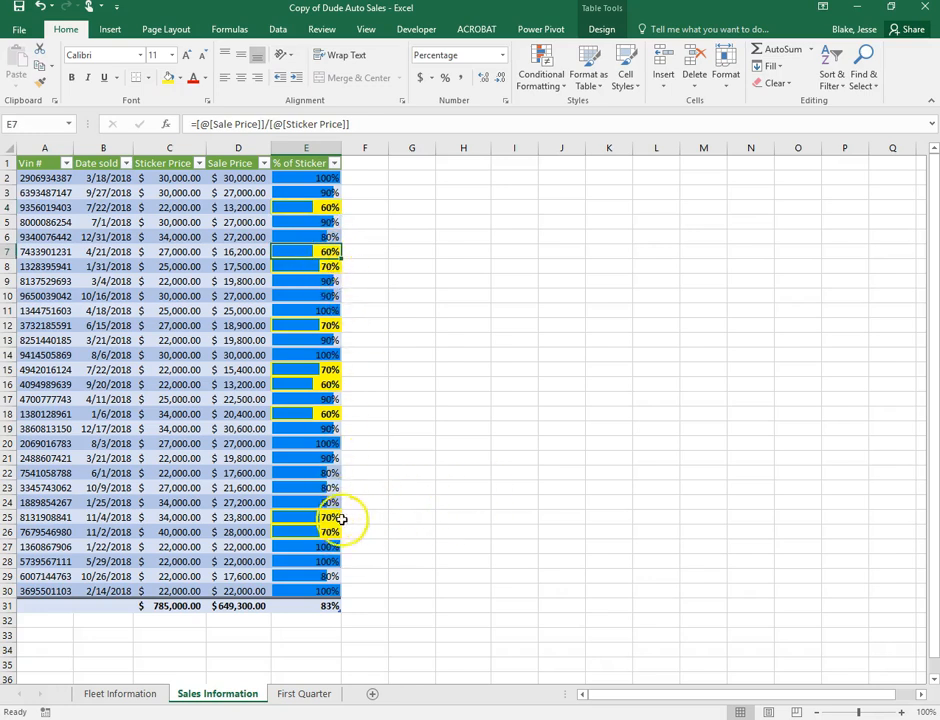
{"action": "left_click", "coordinate": [455, 493]}
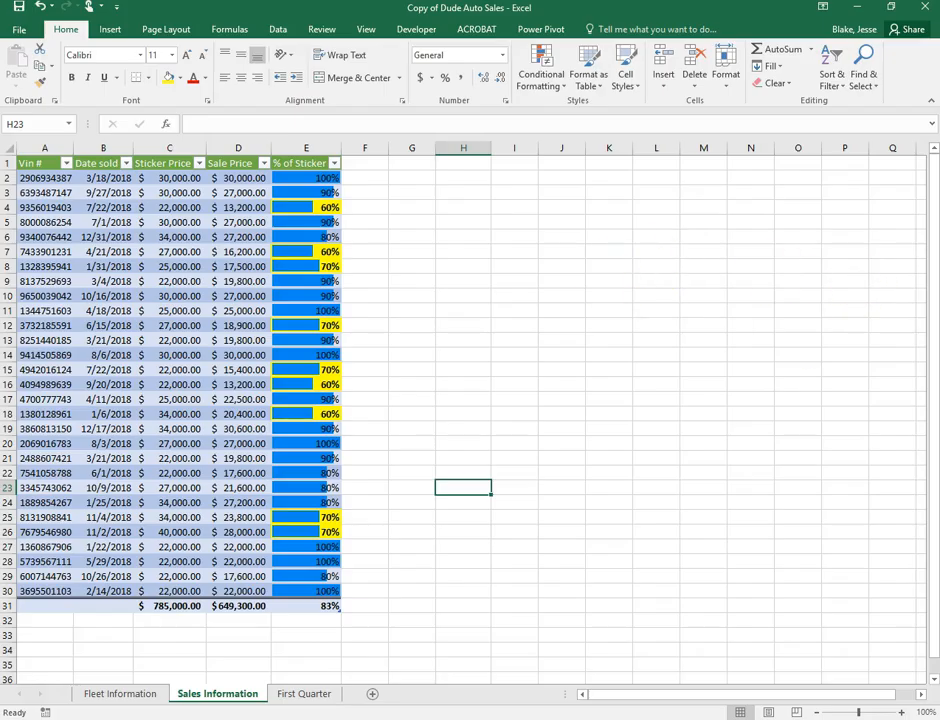
Look over the Fleet Information and Sales Information sheets, ending on First Quarter
{"action": "left_click", "coordinate": [315, 698]}
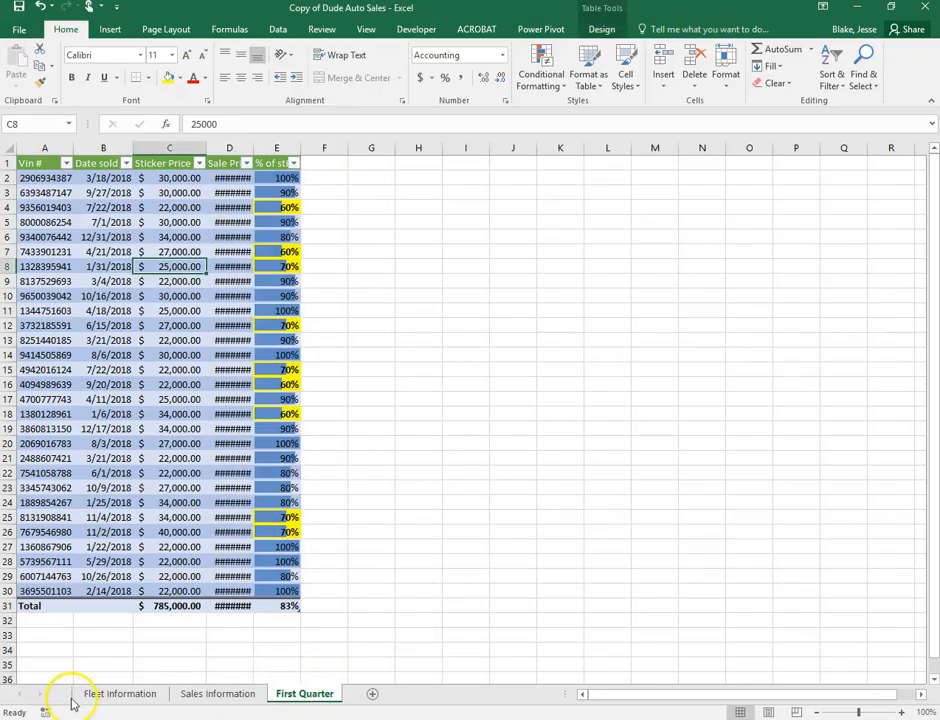
{"action": "left_click", "coordinate": [120, 695]}
{"action": "left_click", "coordinate": [199, 698]}
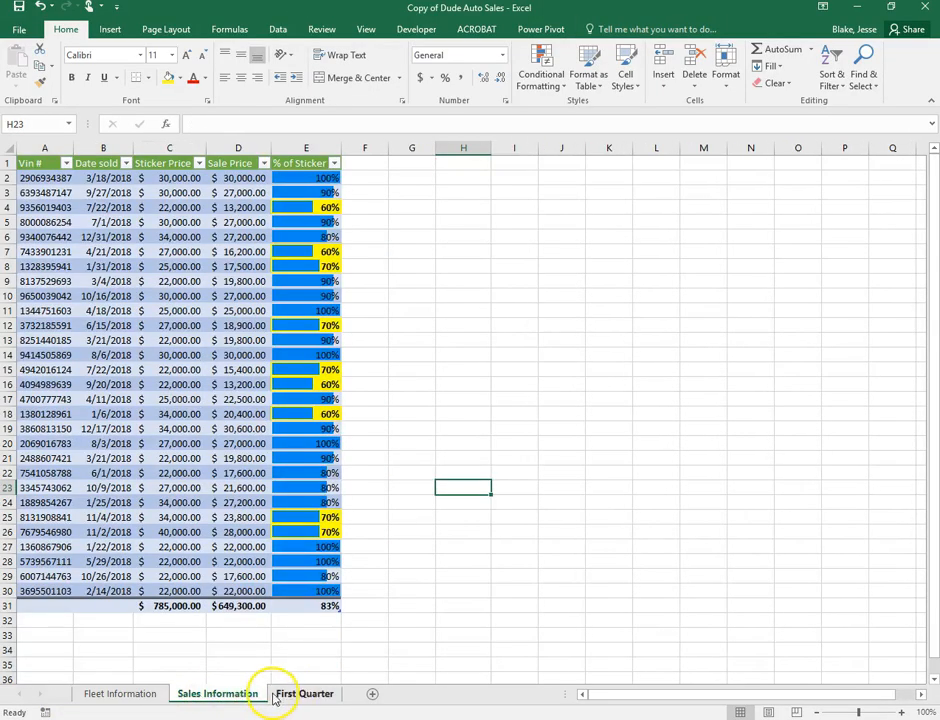
{"action": "left_click", "coordinate": [316, 698]}
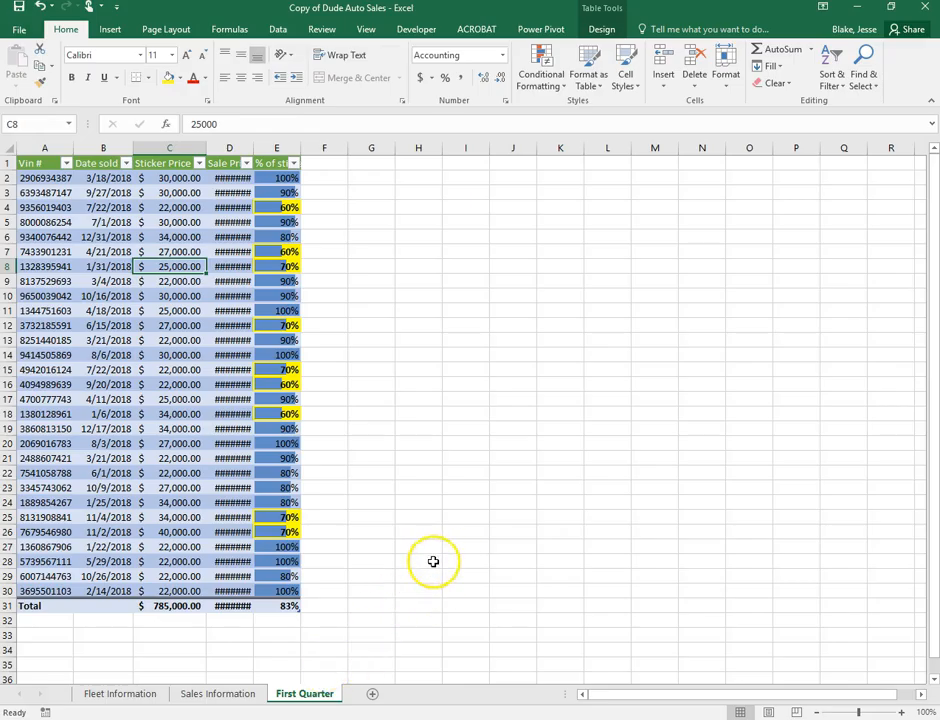
{"action": "left_click", "coordinate": [228, 694]}
{"action": "left_click", "coordinate": [305, 700]}
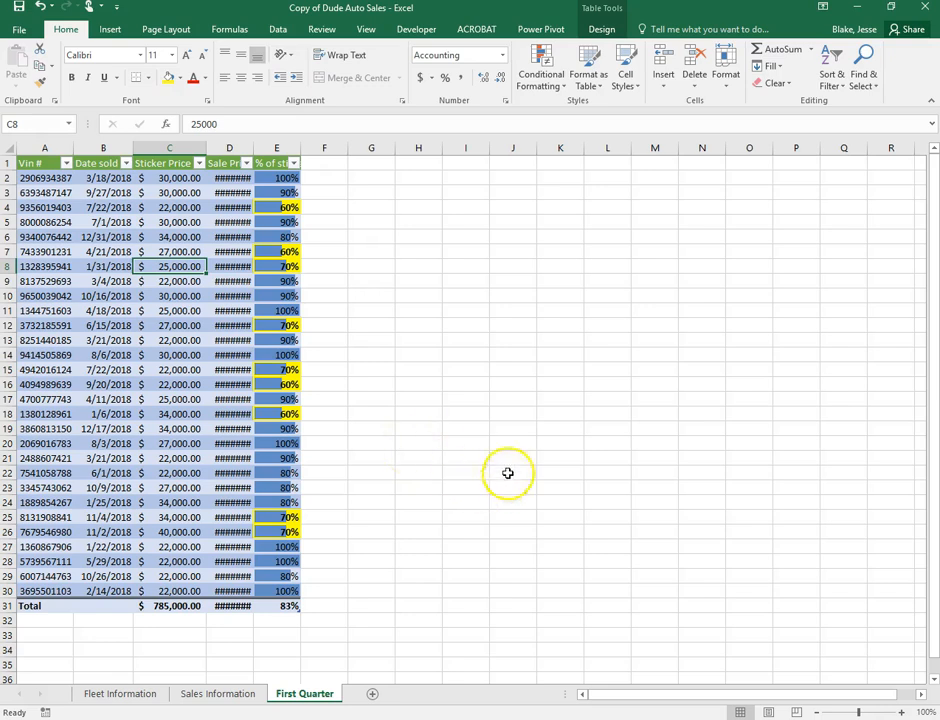
Rename the A1:E31 table to First Quarter
{"action": "left_click", "coordinate": [166, 205]}
{"action": "left_click_drag", "start_coordinate": [37, 163], "coordinate": [275, 606]}
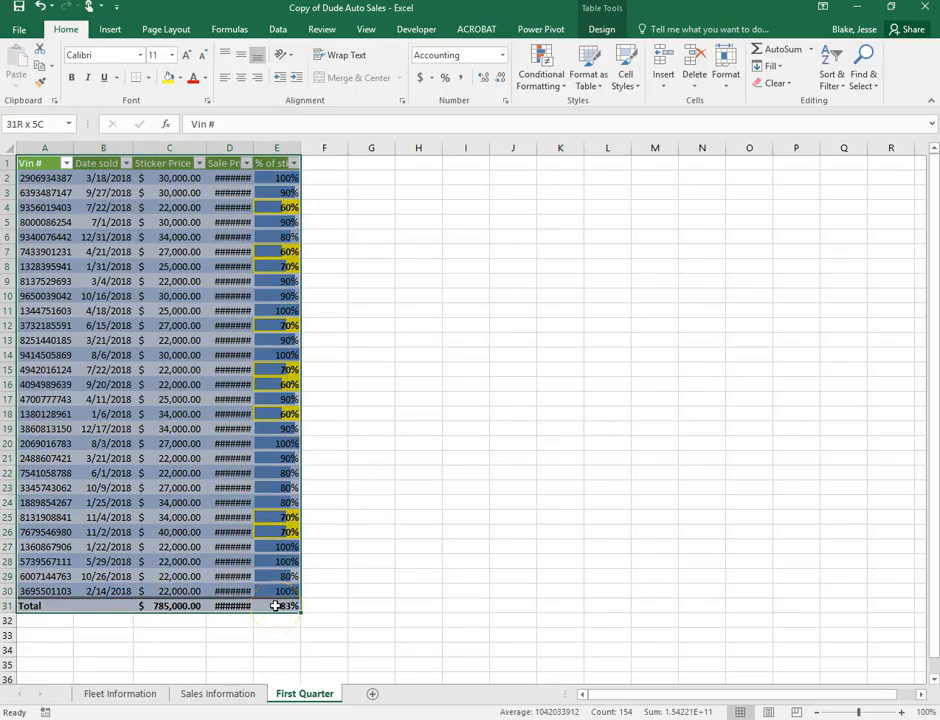
{"action": "left_click", "coordinate": [610, 30]}
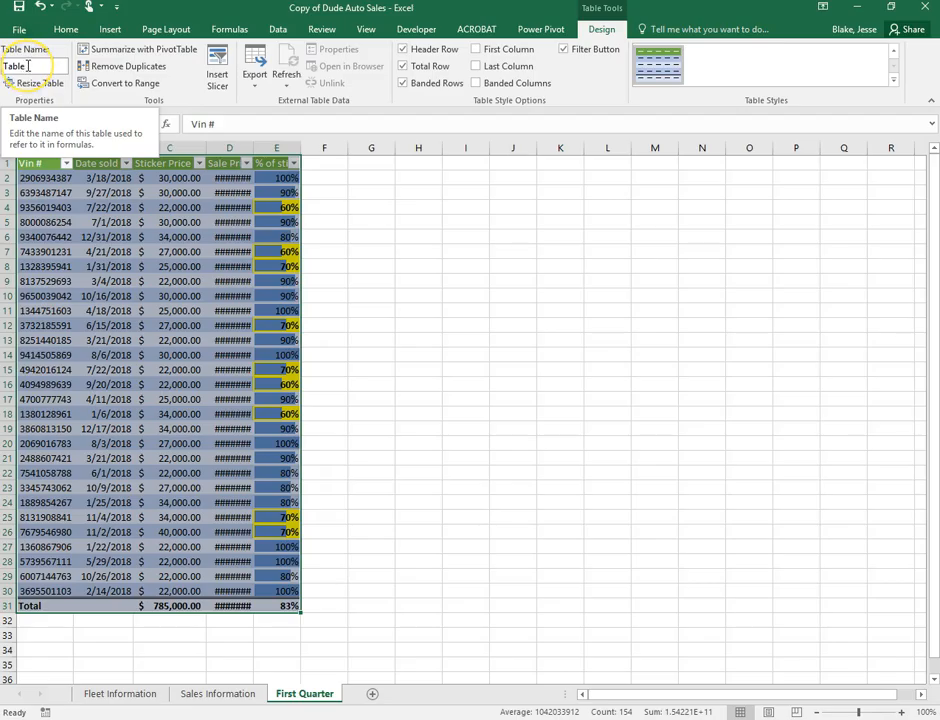
{"action": "left_click", "coordinate": [28, 66]}
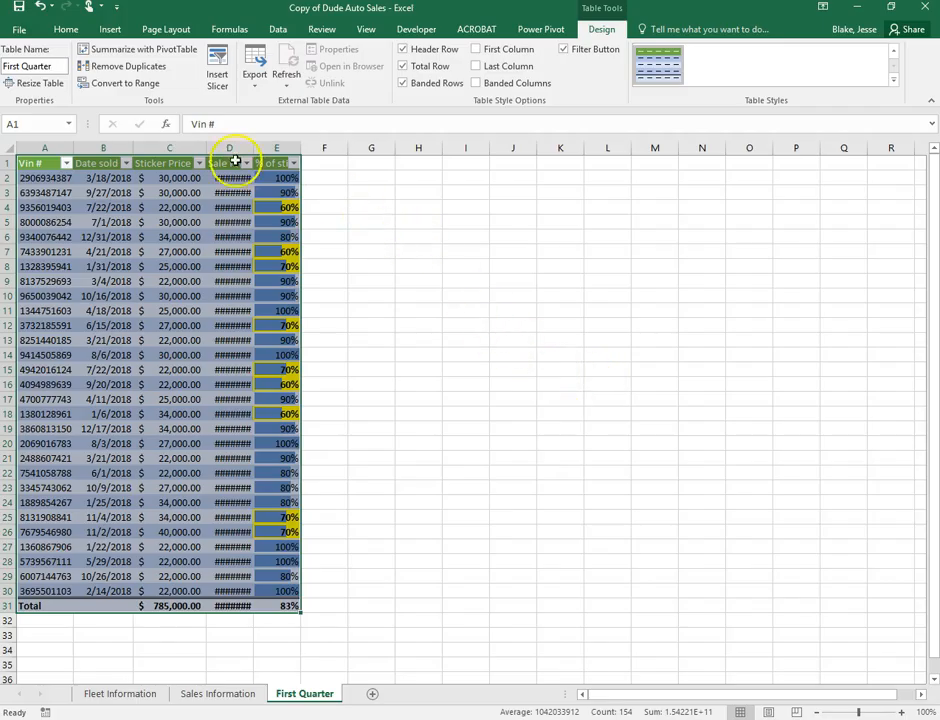
{"action": "left_click", "coordinate": [461, 249]}
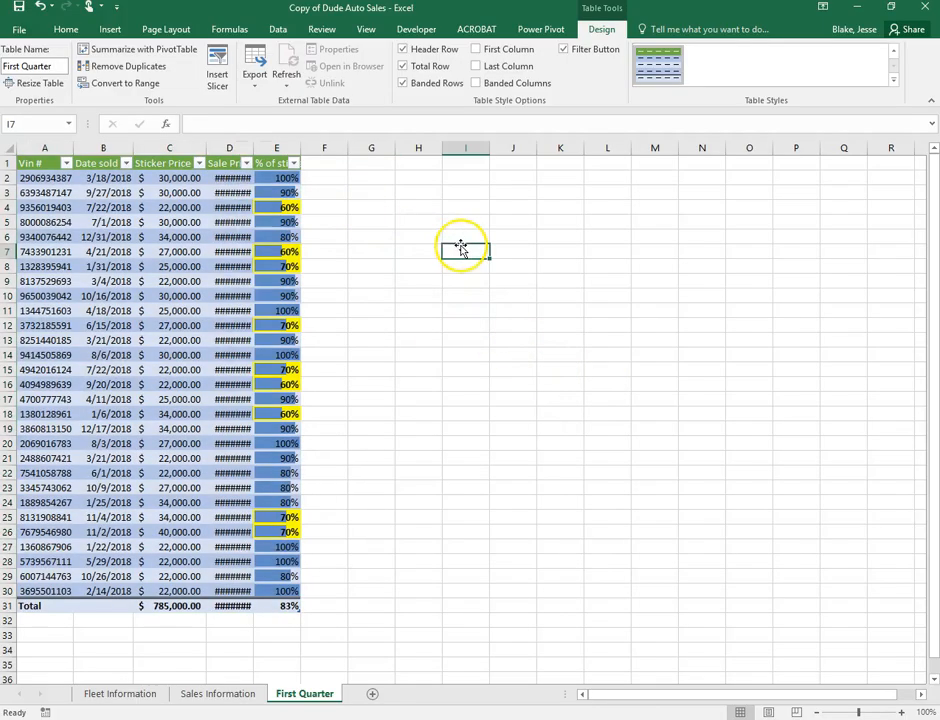
{"action": "left_click", "coordinate": [126, 164]}
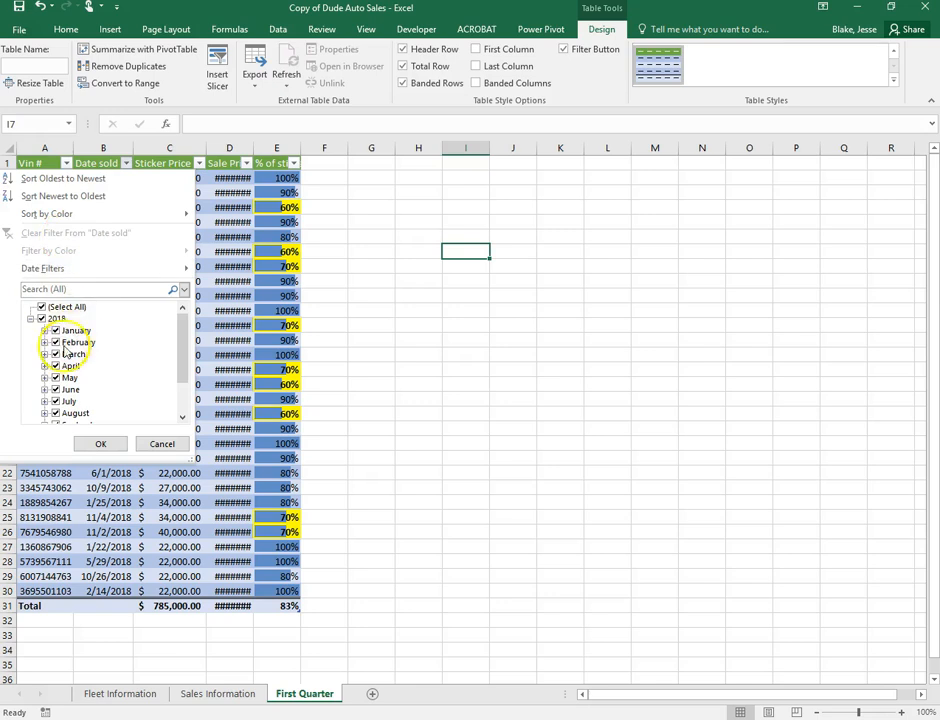
Filter Date sold to only January, February and March, leaving 9 of 29 records
{"action": "left_click", "coordinate": [126, 164]}
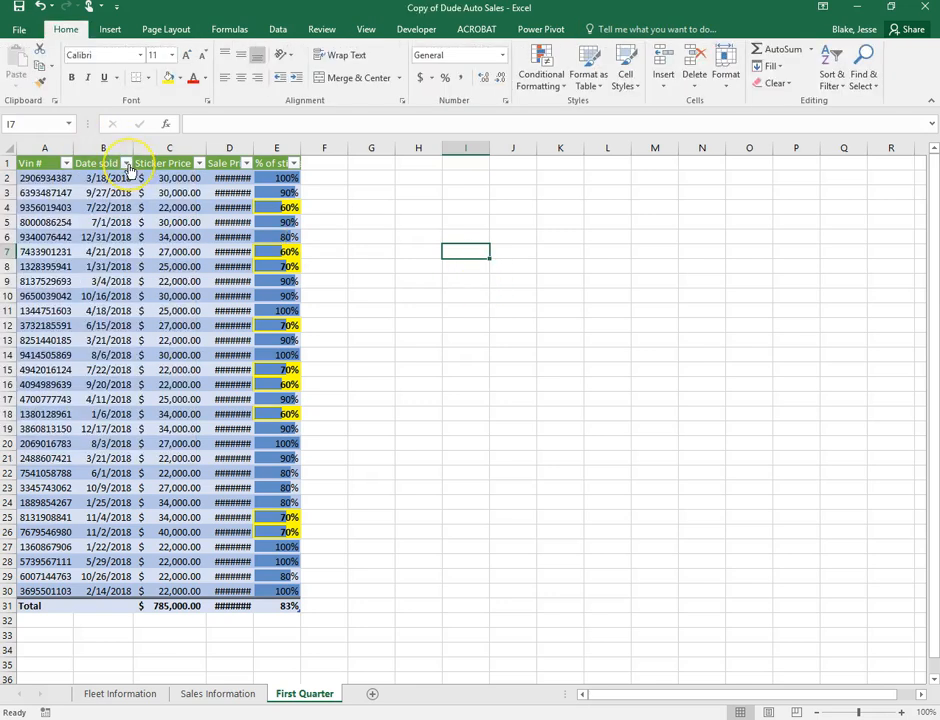
{"action": "left_click", "coordinate": [126, 164]}
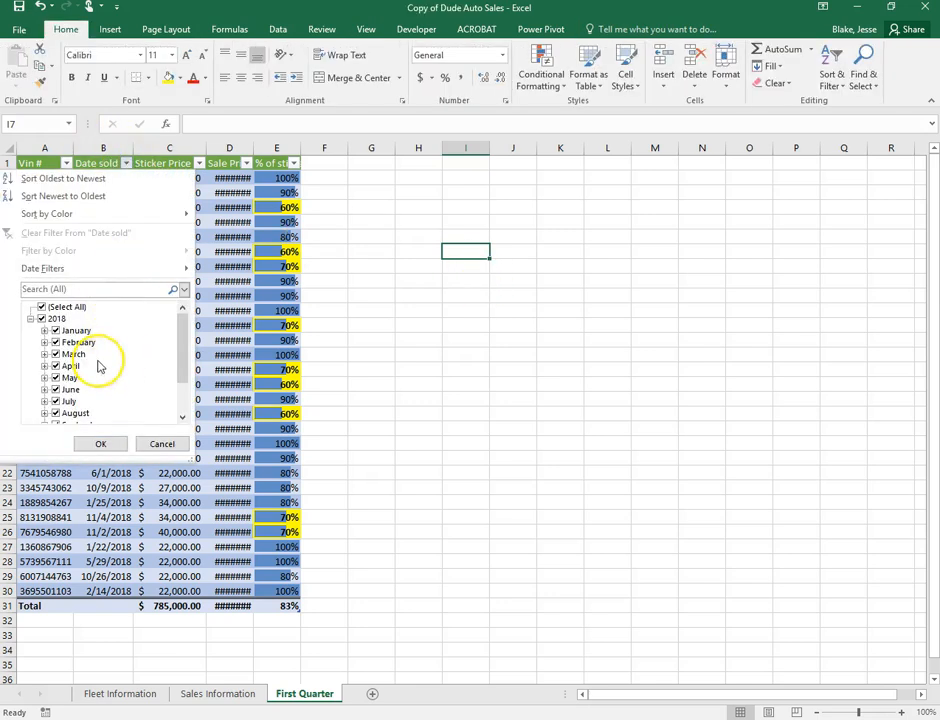
{"action": "scroll", "coordinate": [88, 378], "scroll_direction": "down", "scroll_amount": 2}
{"action": "scroll", "coordinate": [70, 365], "scroll_direction": "up", "scroll_amount": 2}
{"action": "left_click", "coordinate": [41, 307]}
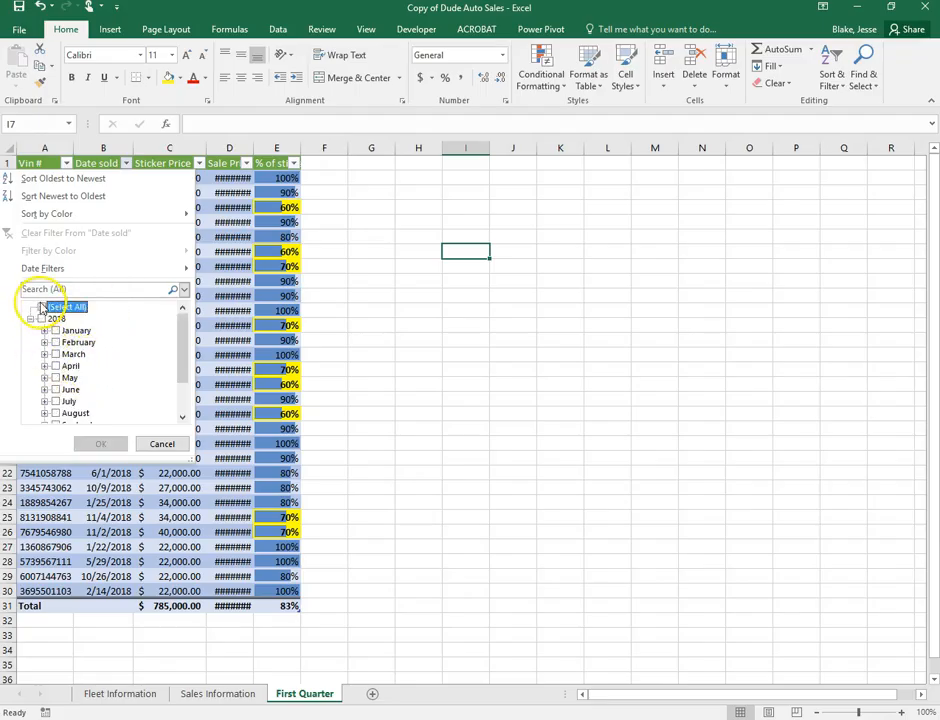
{"action": "left_click", "coordinate": [55, 330]}
{"action": "left_click", "coordinate": [55, 342]}
{"action": "left_click", "coordinate": [55, 354]}
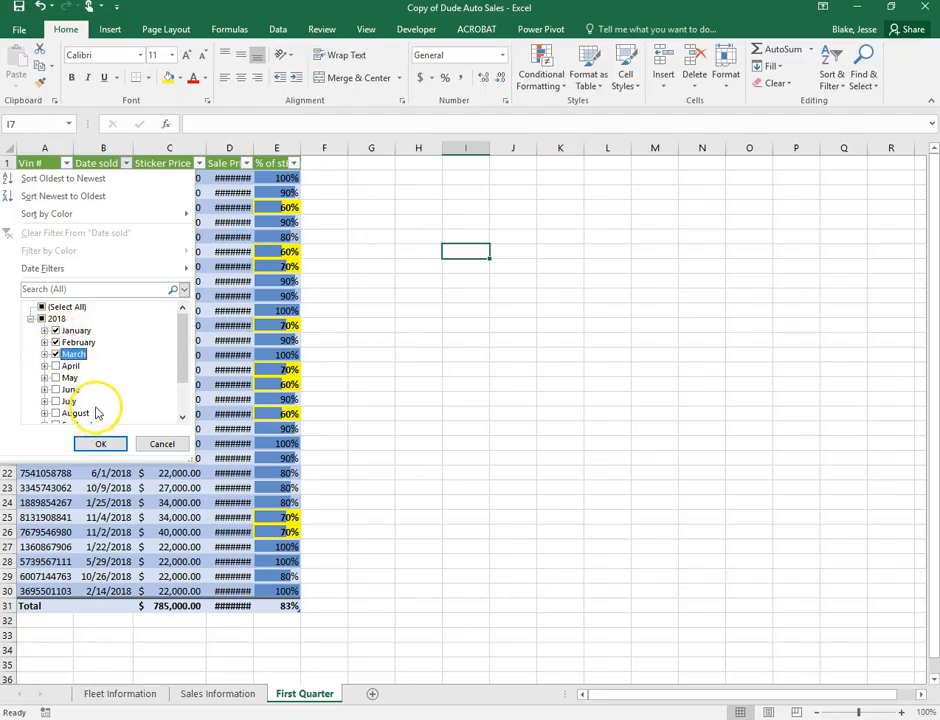
{"action": "left_click", "coordinate": [103, 440]}
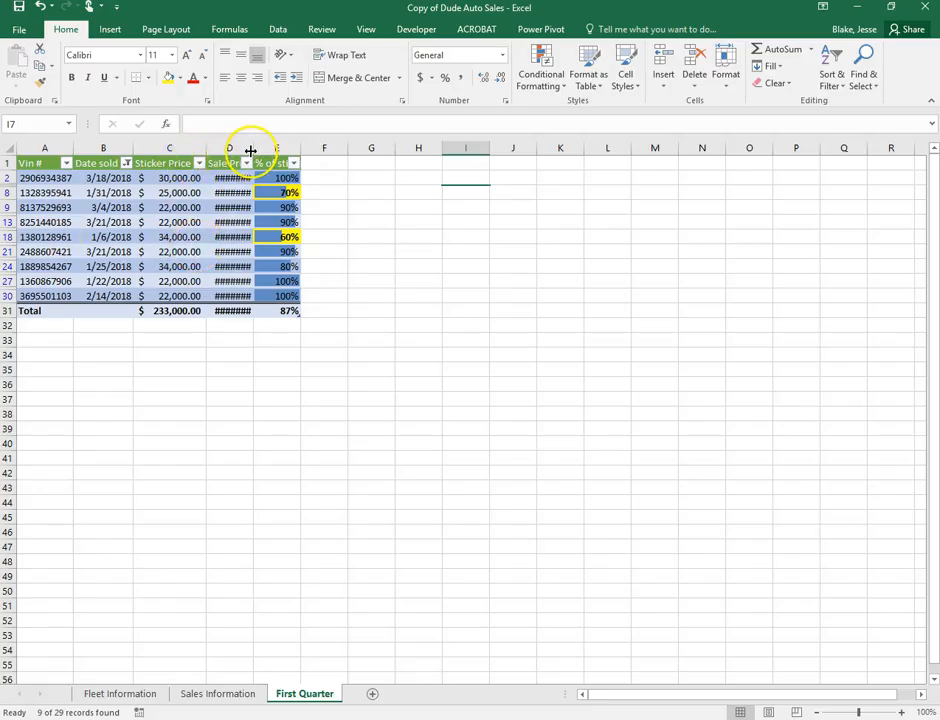
Autofit the Sale Price and % of sticker columns to show full values and headings
{"action": "double_click", "coordinate": [253, 148]}
{"action": "double_click", "coordinate": [320, 148]}
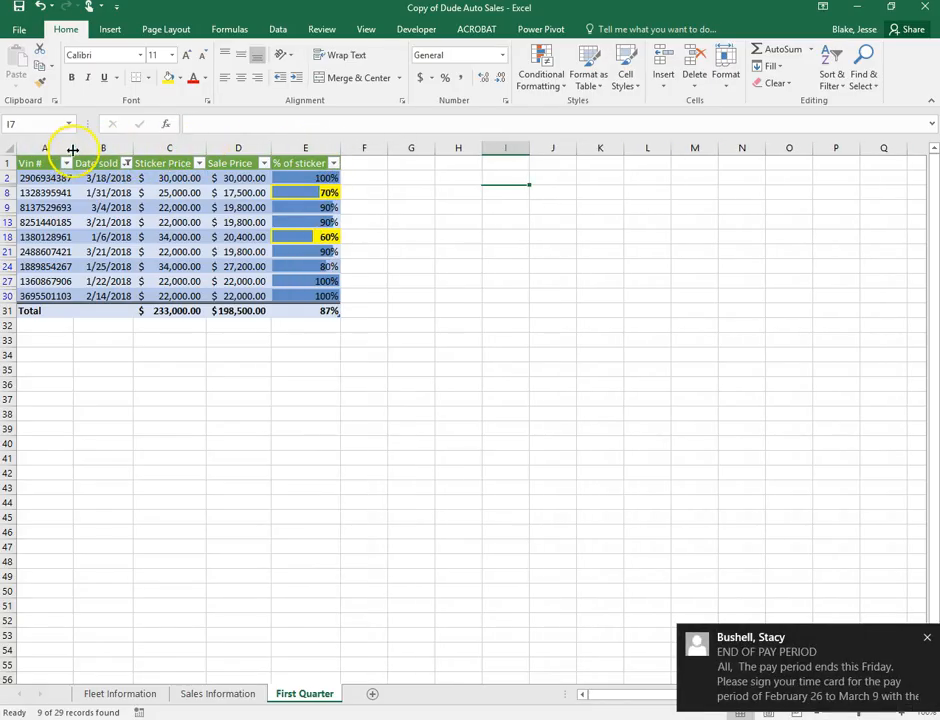
{"action": "left_click", "coordinate": [928, 638]}
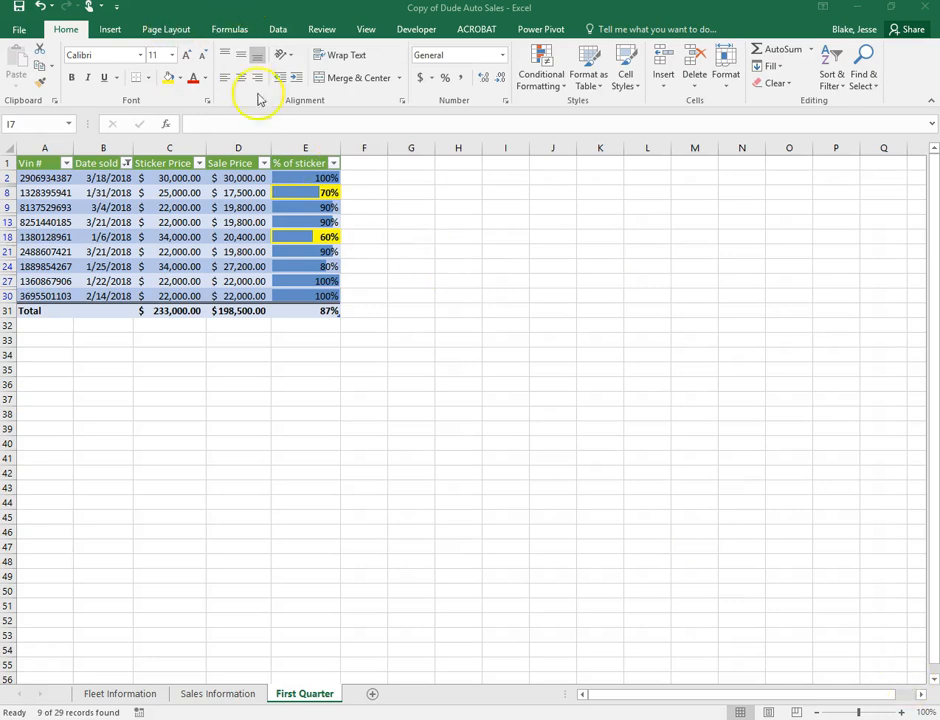
{"action": "left_click", "coordinate": [181, 31]}
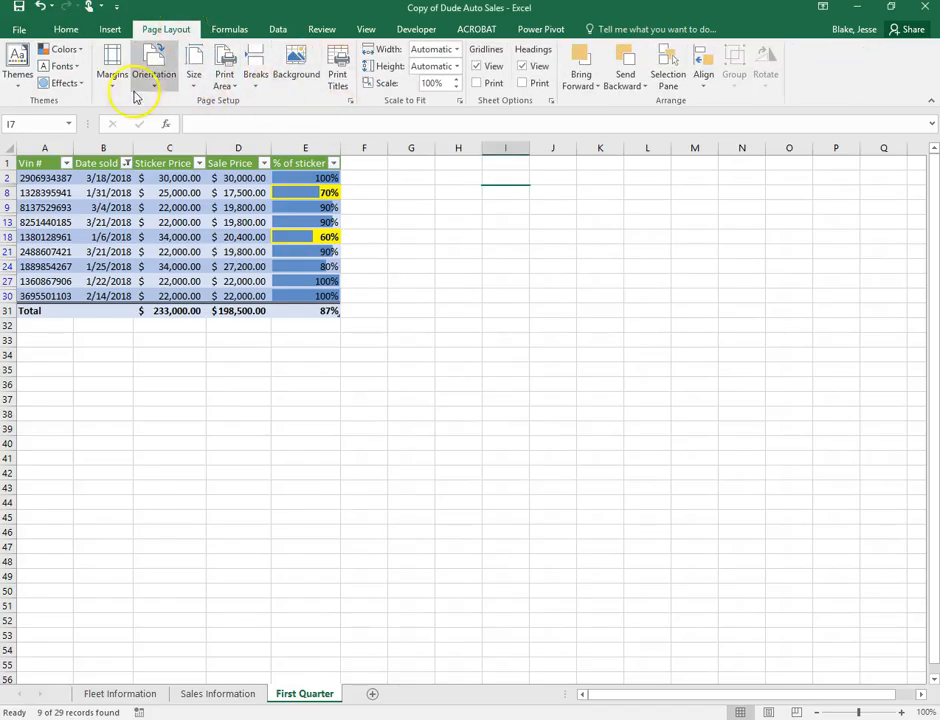
Add a custom footer: author's name left, sheet name centre, file name right
{"action": "left_click", "coordinate": [351, 104]}
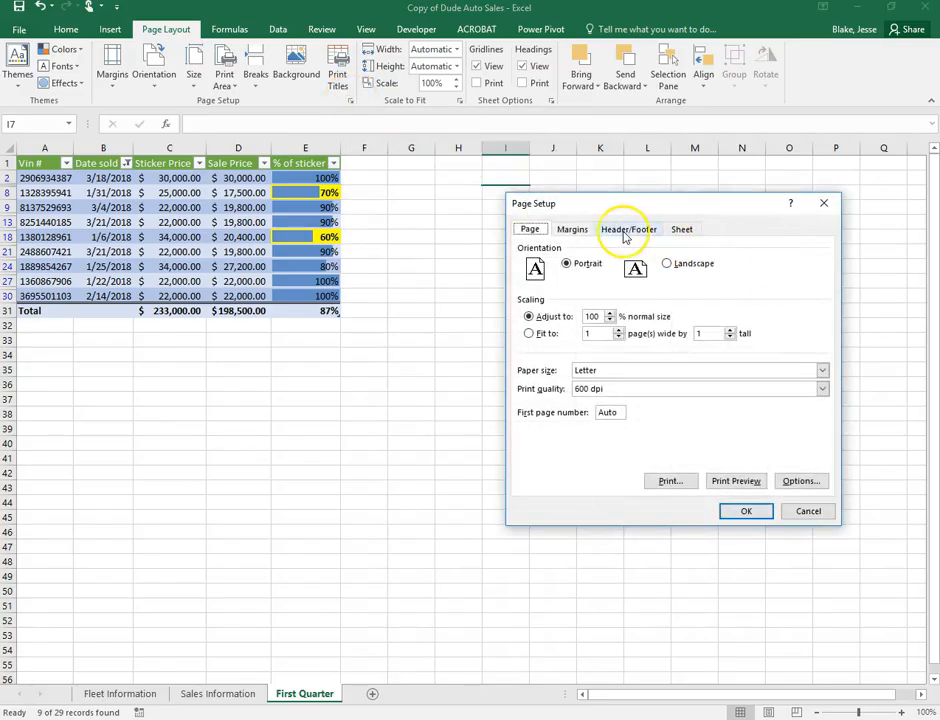
{"action": "left_click", "coordinate": [628, 231]}
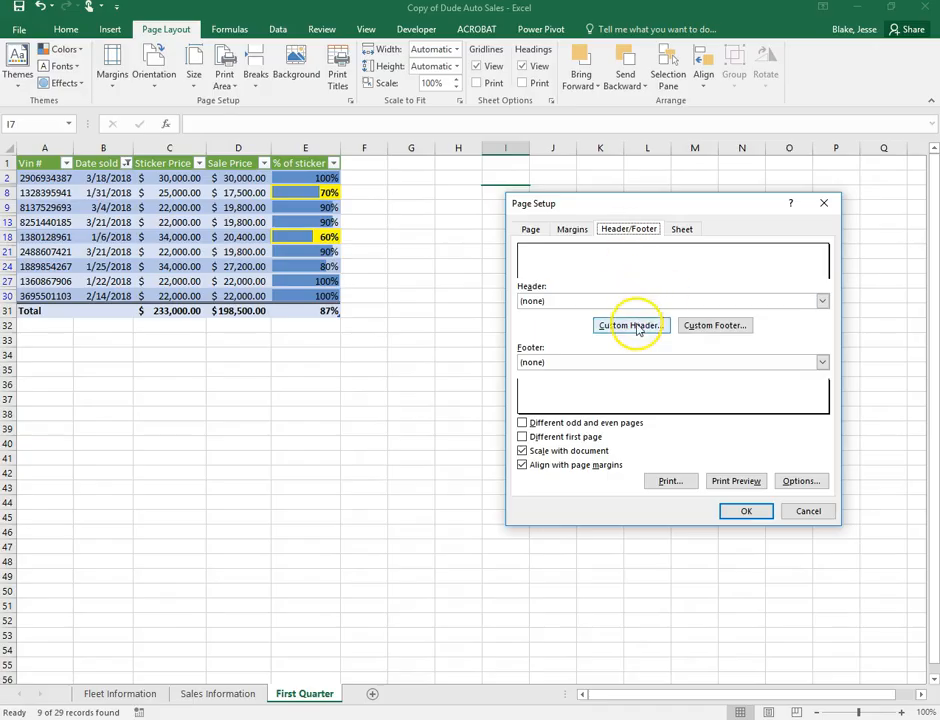
{"action": "left_click", "coordinate": [715, 326]}
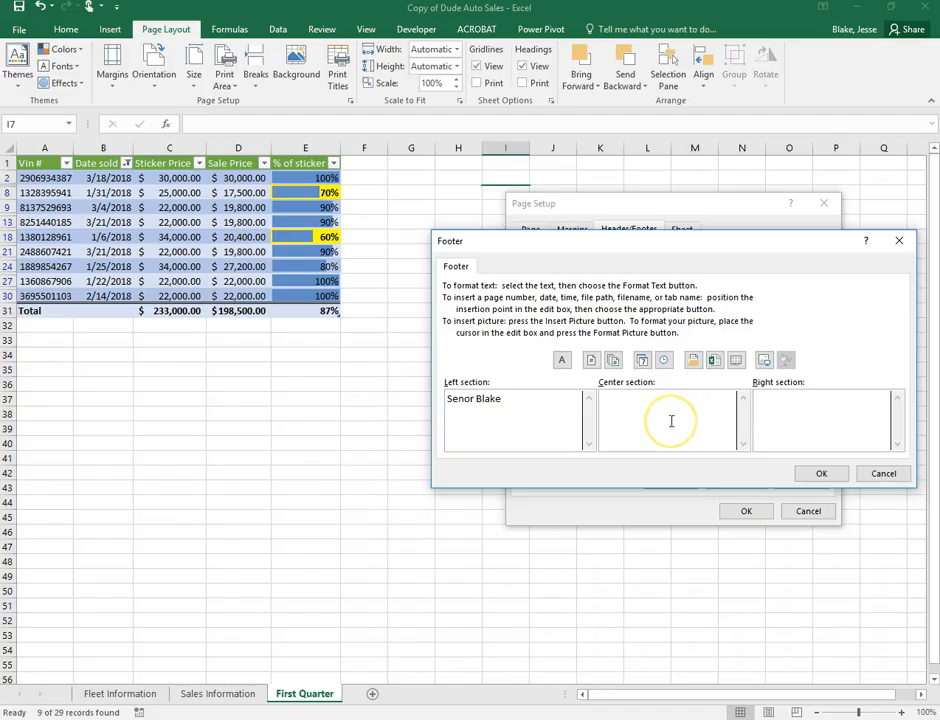
{"action": "left_click", "coordinate": [713, 362]}
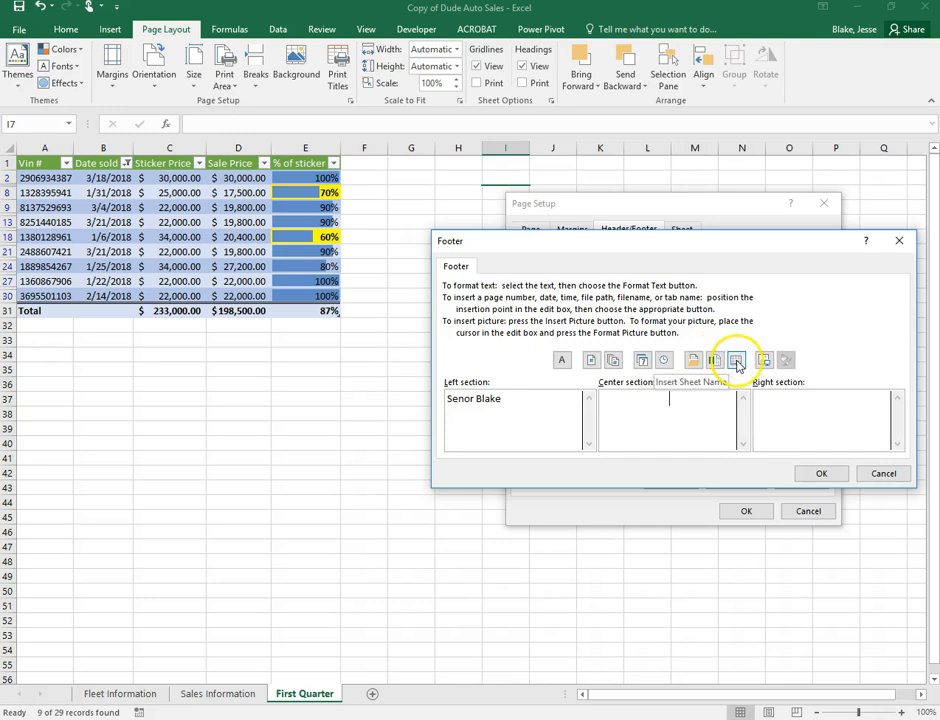
{"action": "left_click", "coordinate": [736, 362]}
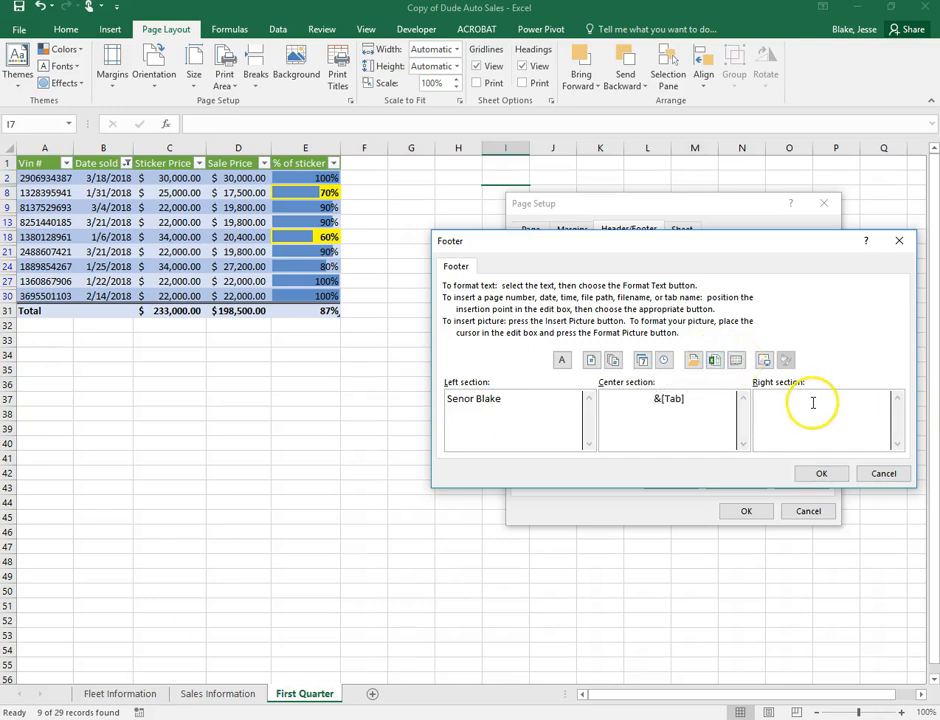
{"action": "left_click", "coordinate": [718, 361]}
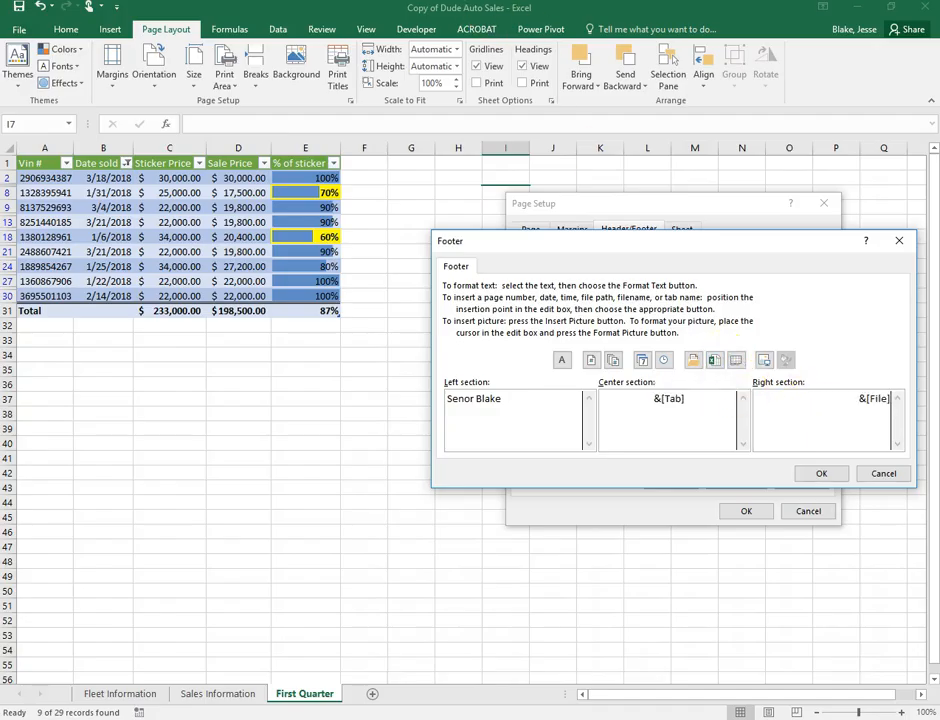
{"action": "left_click", "coordinate": [818, 473]}
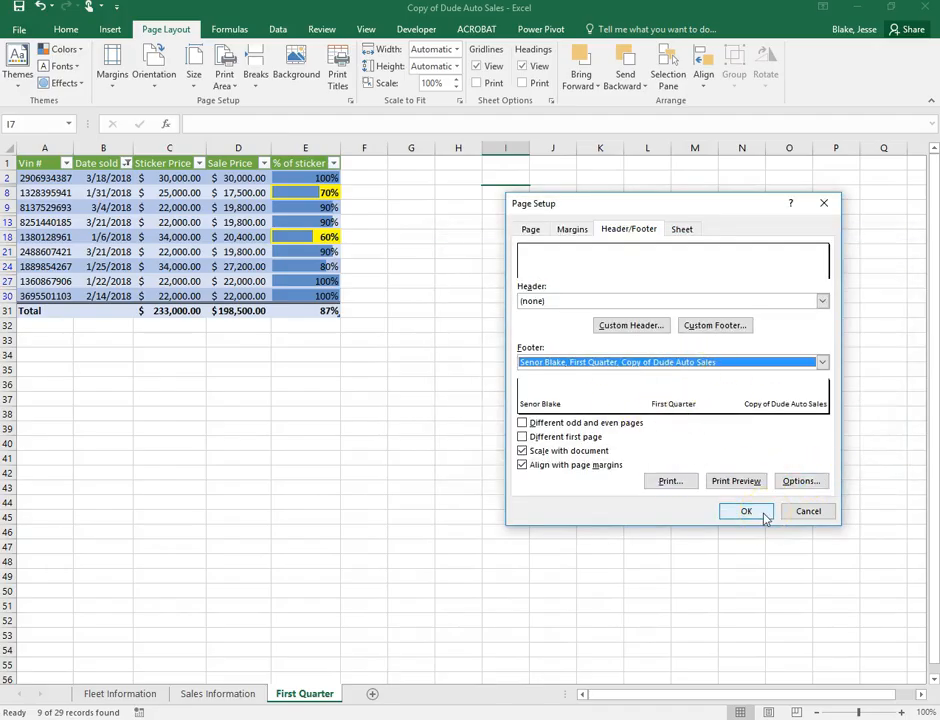
{"action": "left_click", "coordinate": [746, 511]}
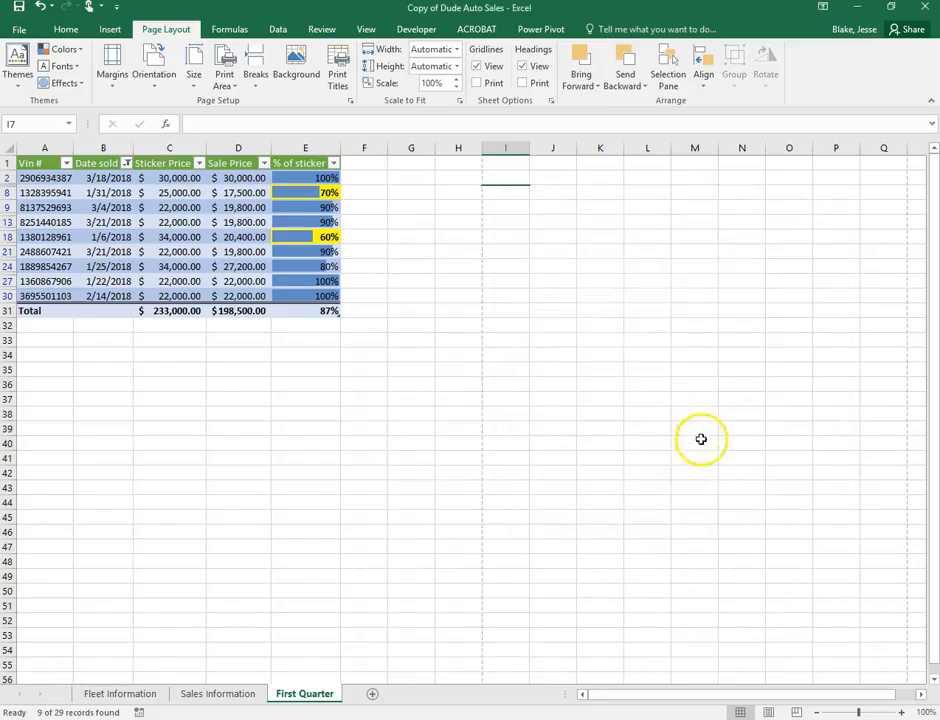
{"action": "left_click", "coordinate": [17, 55]}
{"action": "left_click", "coordinate": [22, 30]}
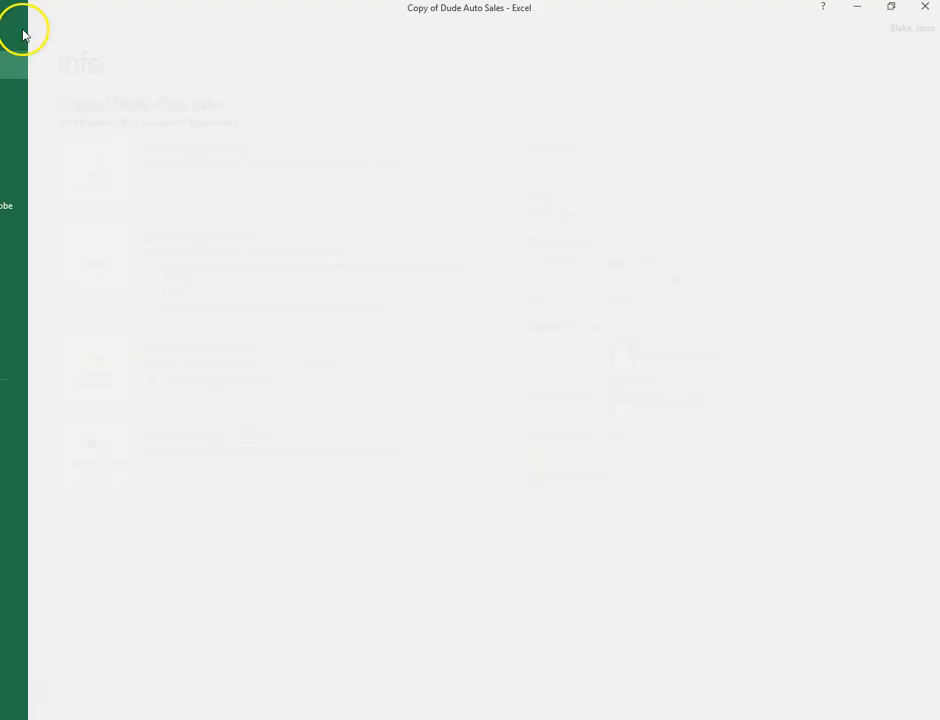
{"action": "left_click", "coordinate": [50, 246]}
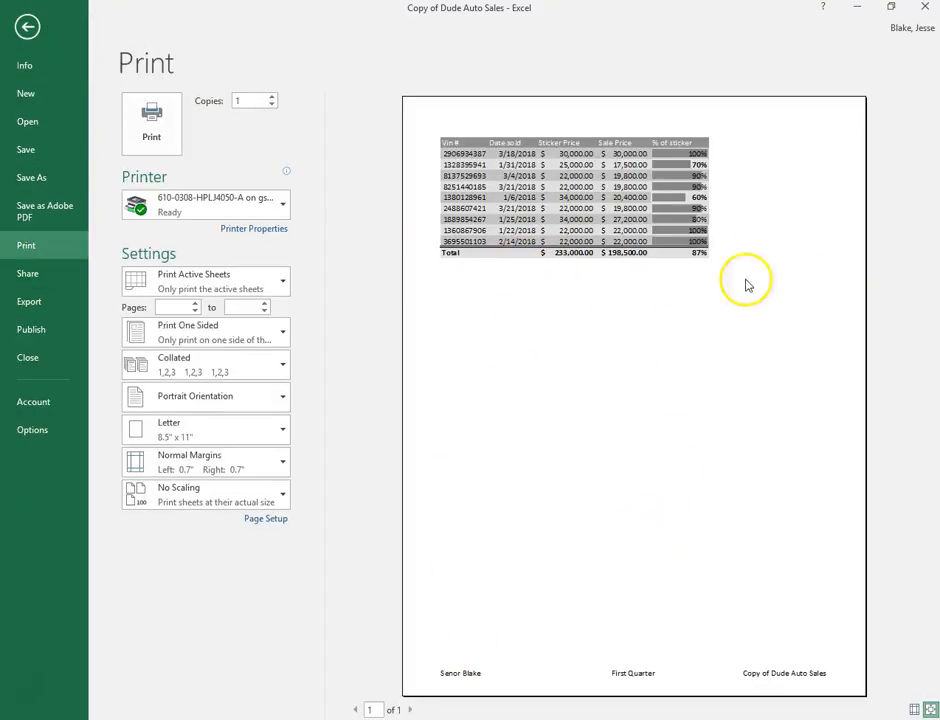
{"action": "left_click", "coordinate": [26, 24]}
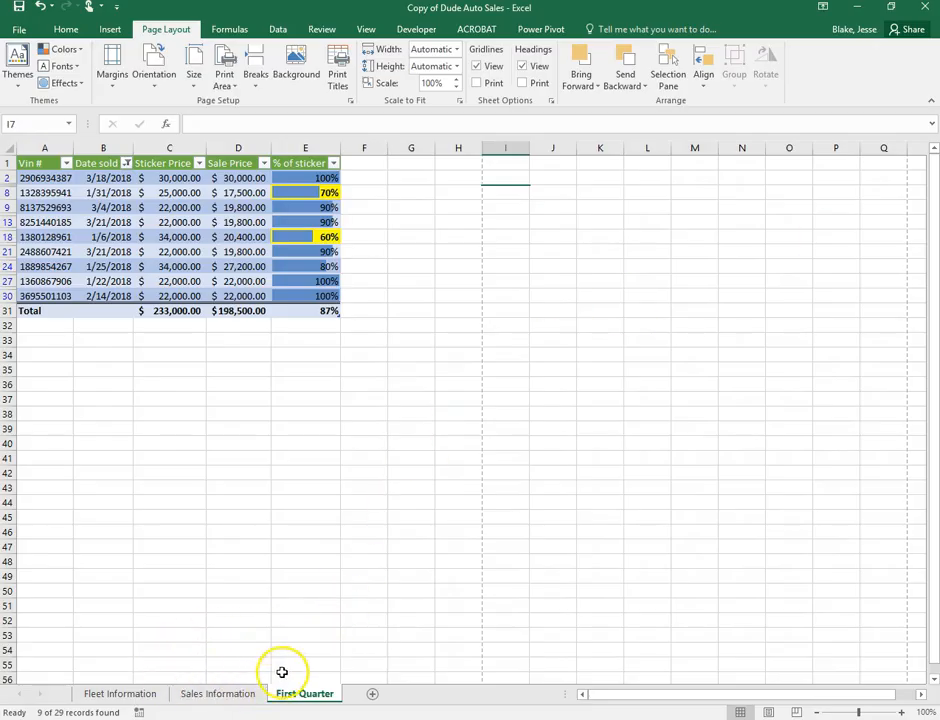
Group First Quarter, Sales Information and Fleet Information sheets and switch them all to landscape orientation
{"action": "left_click", "coordinate": [222, 694], "text": "ctrl"}
{"action": "left_click", "coordinate": [143, 694], "text": "ctrl"}
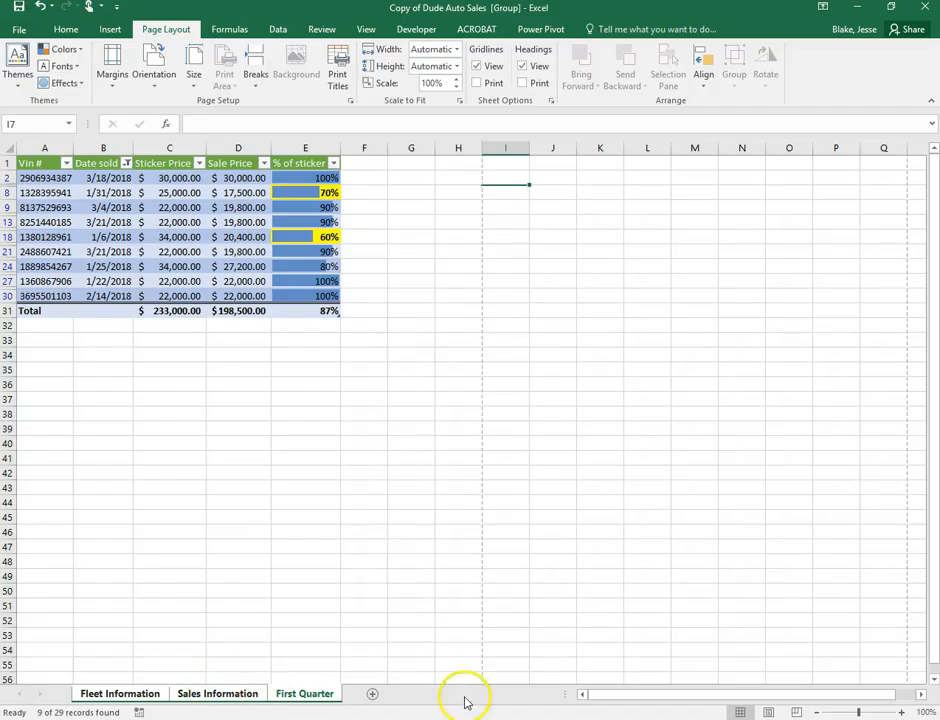
{"action": "left_click", "coordinate": [193, 694]}
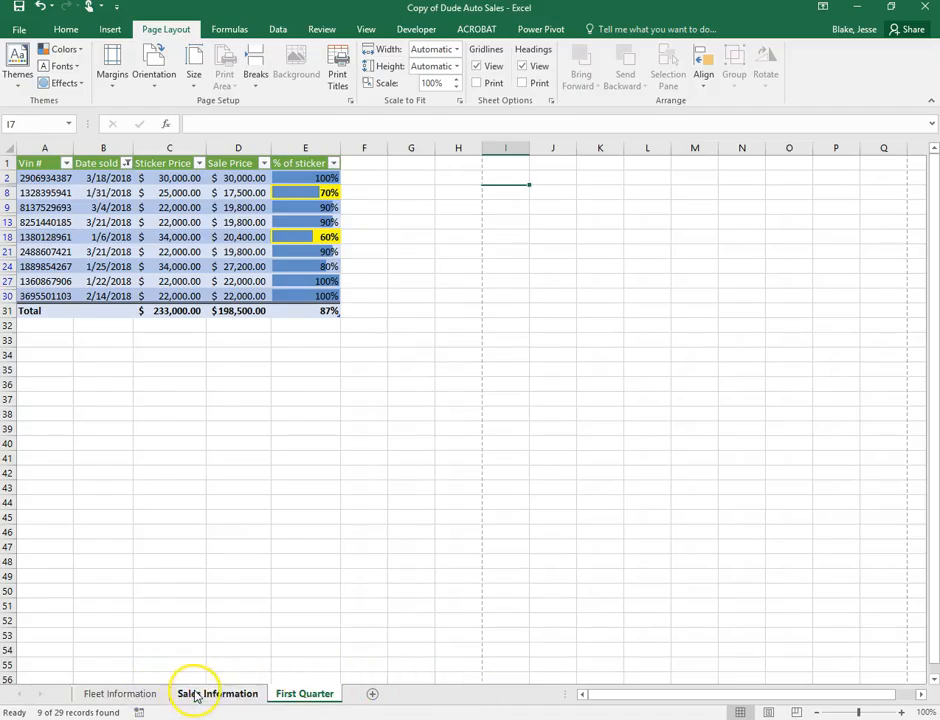
{"action": "left_click", "coordinate": [330, 696]}
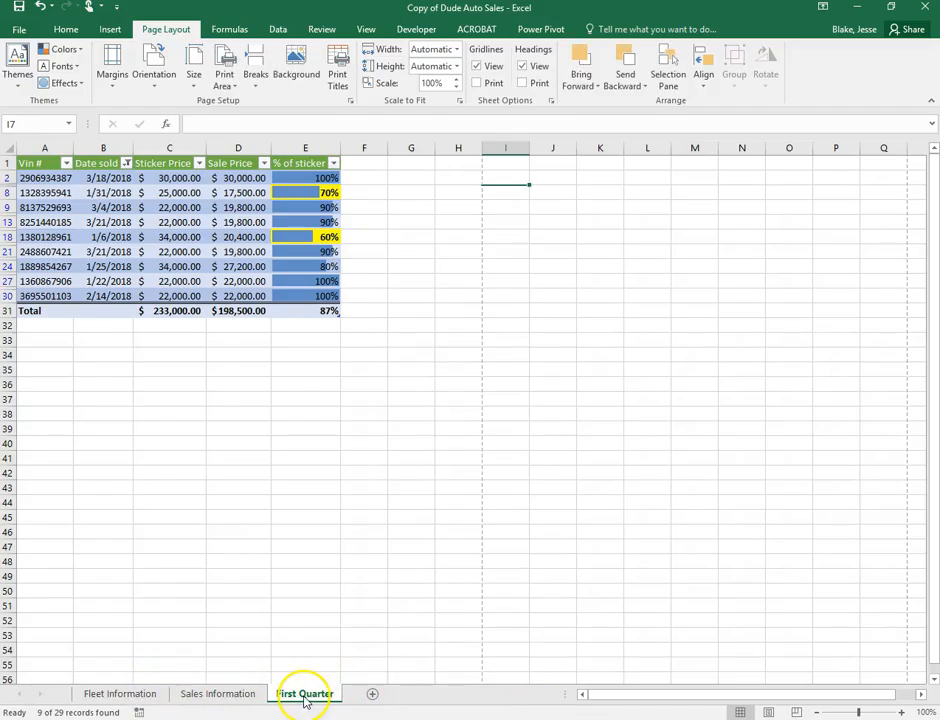
{"action": "left_click", "coordinate": [230, 695], "text": "ctrl"}
{"action": "left_click", "coordinate": [145, 695], "text": "ctrl"}
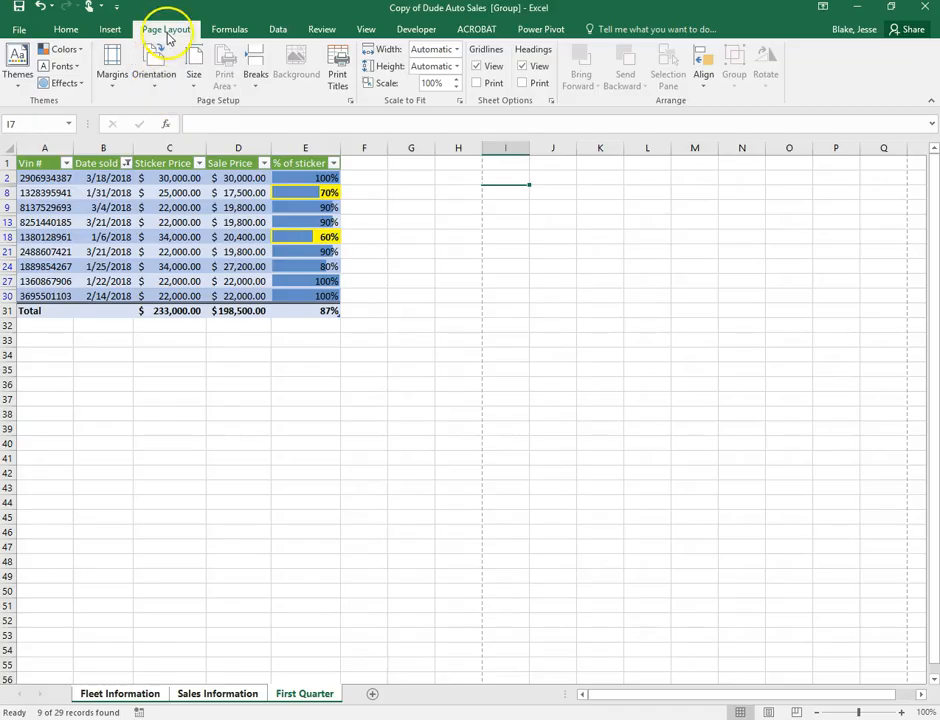
{"action": "left_click", "coordinate": [155, 90]}
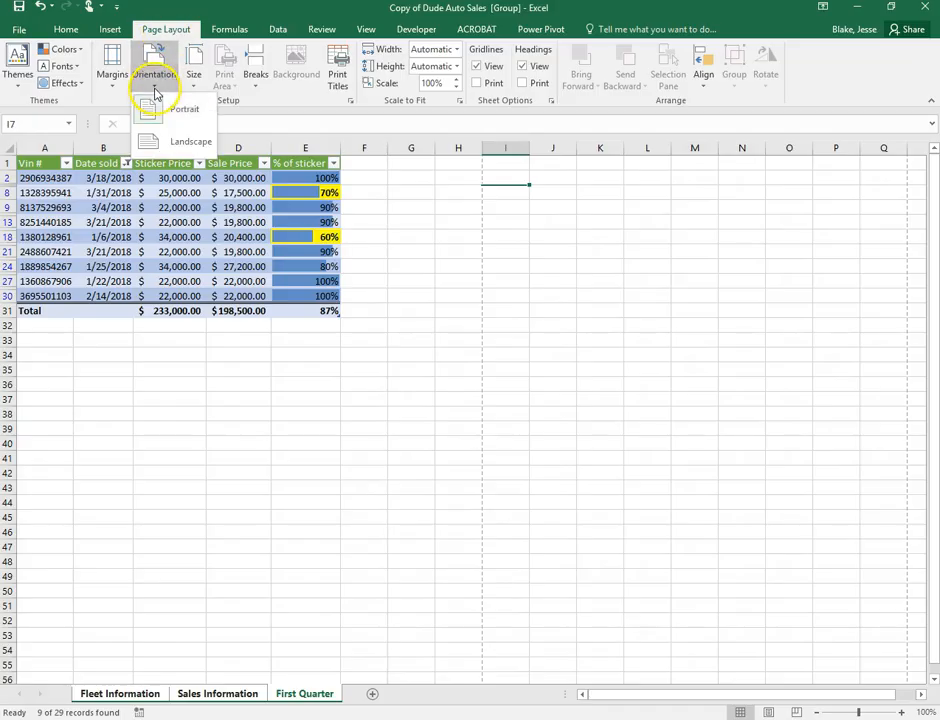
{"action": "left_click", "coordinate": [183, 146]}
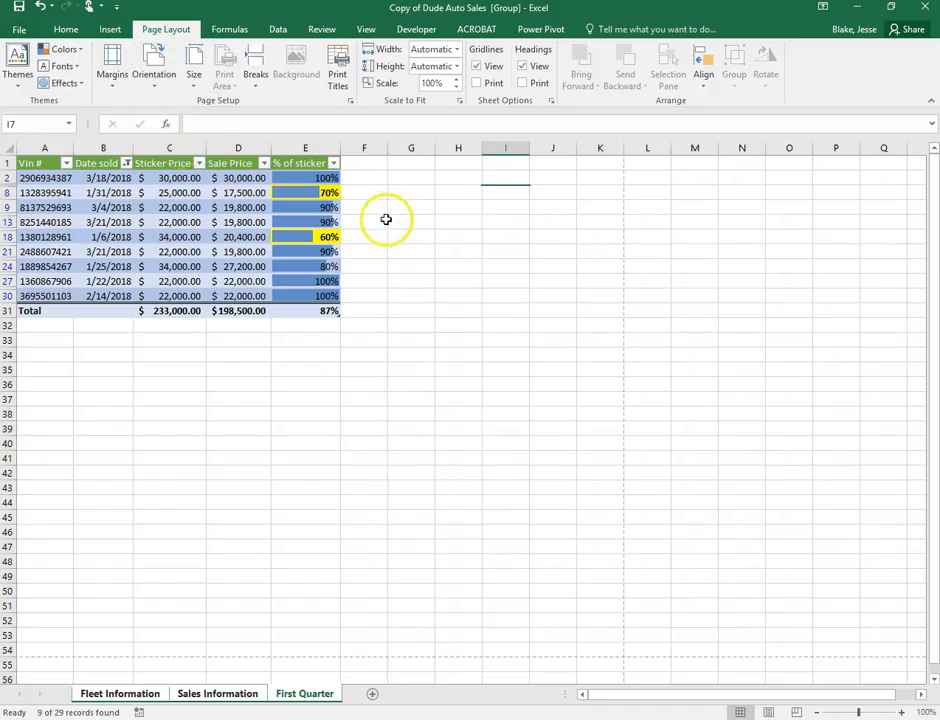
{"action": "left_click", "coordinate": [16, 28]}
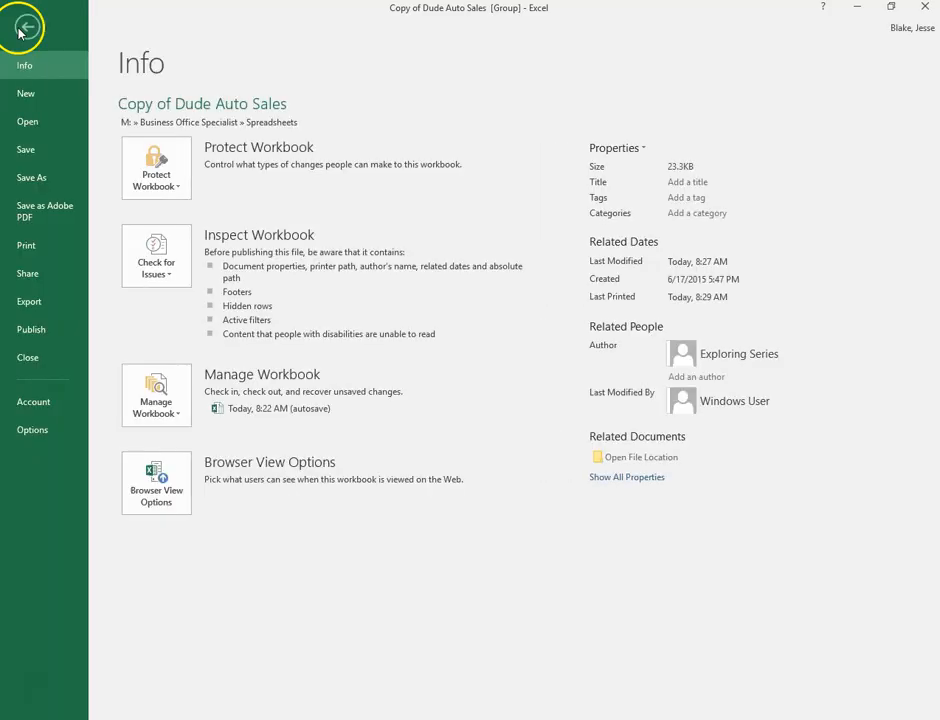
{"action": "left_click", "coordinate": [33, 251]}
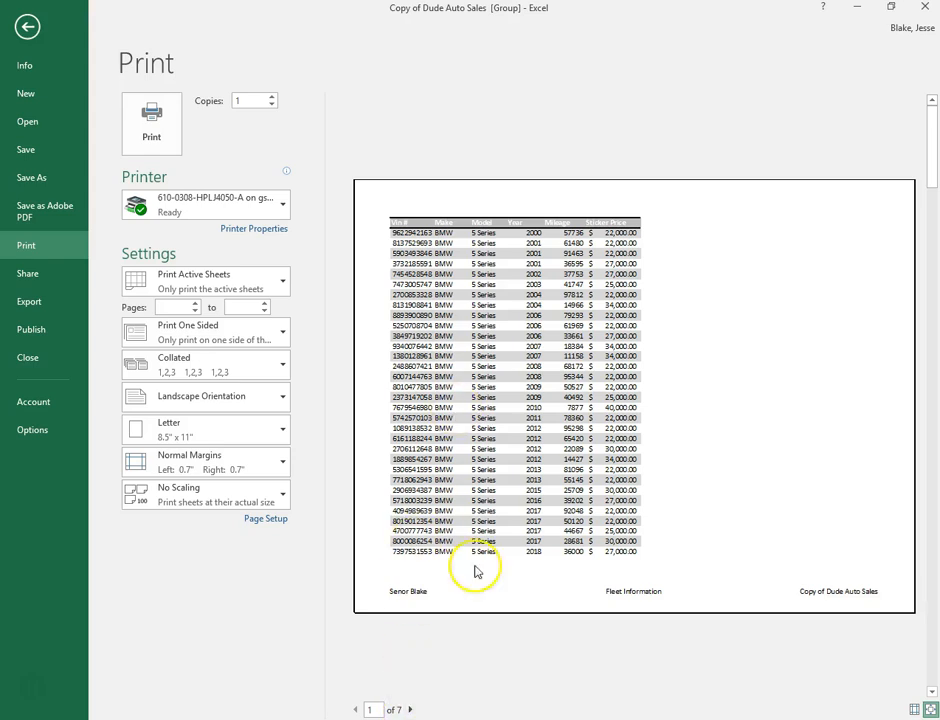
{"action": "left_click", "coordinate": [411, 709]}
{"action": "left_click", "coordinate": [411, 709]}
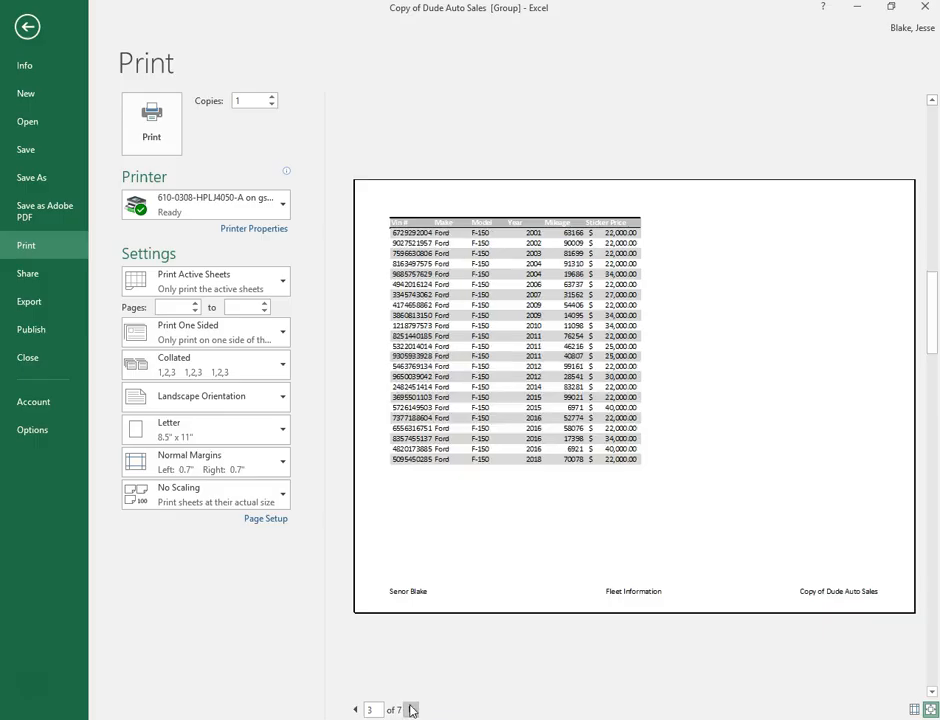
{"action": "left_click", "coordinate": [411, 709]}
{"action": "left_click", "coordinate": [411, 709]}
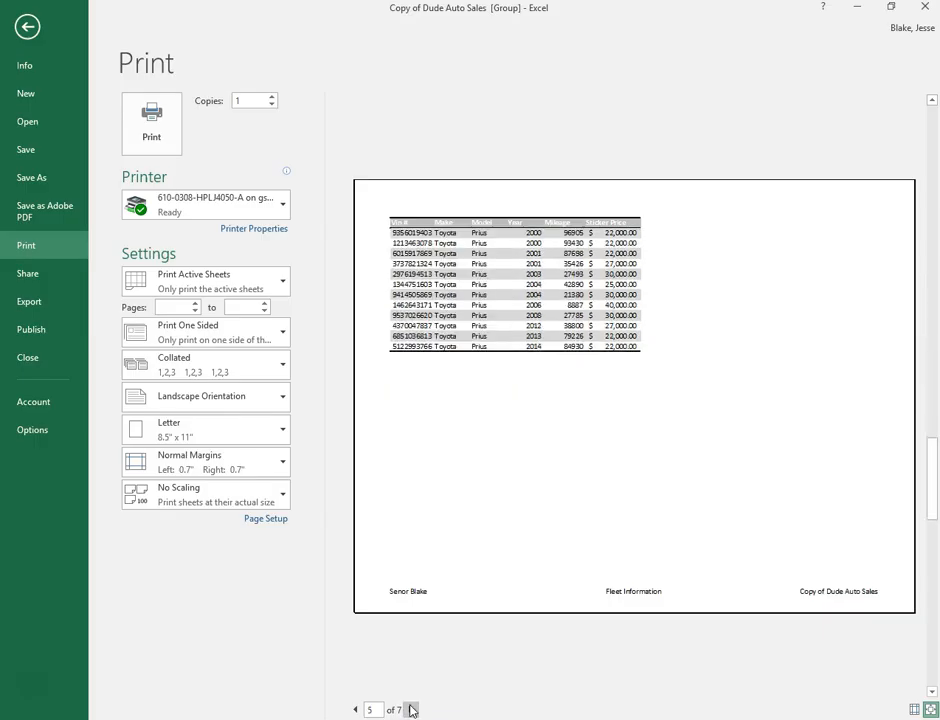
{"action": "left_click", "coordinate": [411, 709]}
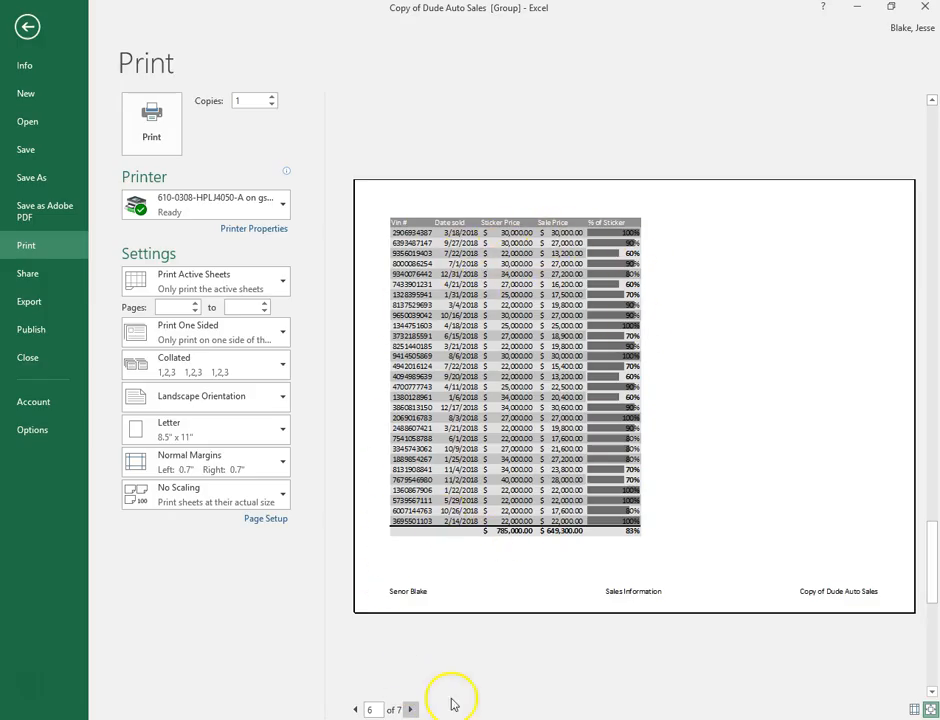
{"action": "left_click", "coordinate": [411, 709]}
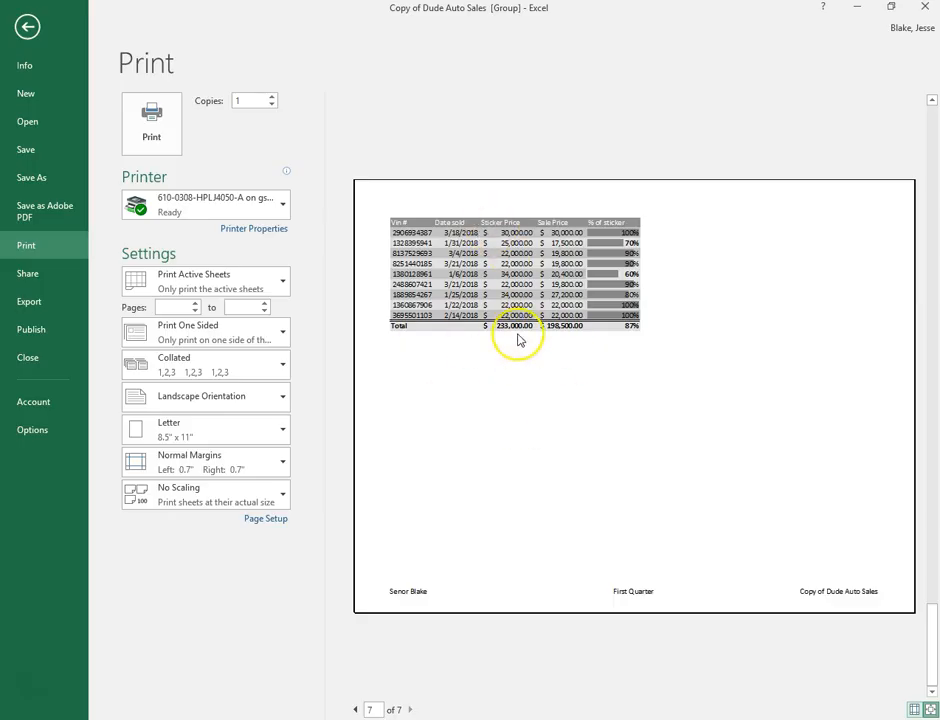
{"action": "left_click", "coordinate": [28, 29]}
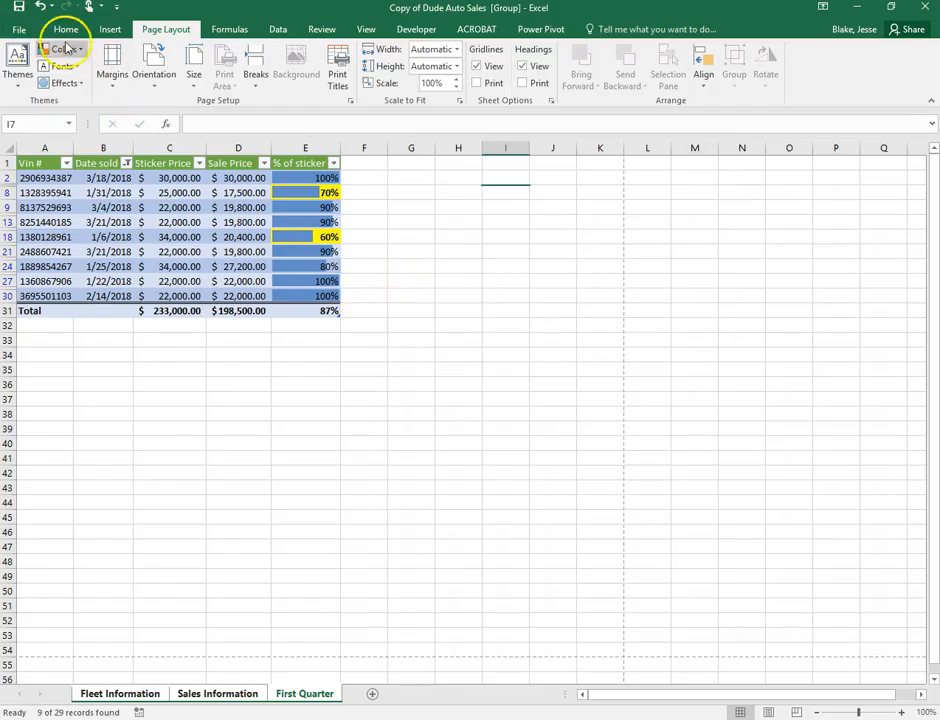
Save the workbook into Business Office Specialist > Spreadsheets, replacing the existing Copy of Dude Auto Sales.xlsx
{"action": "left_click", "coordinate": [19, 29]}
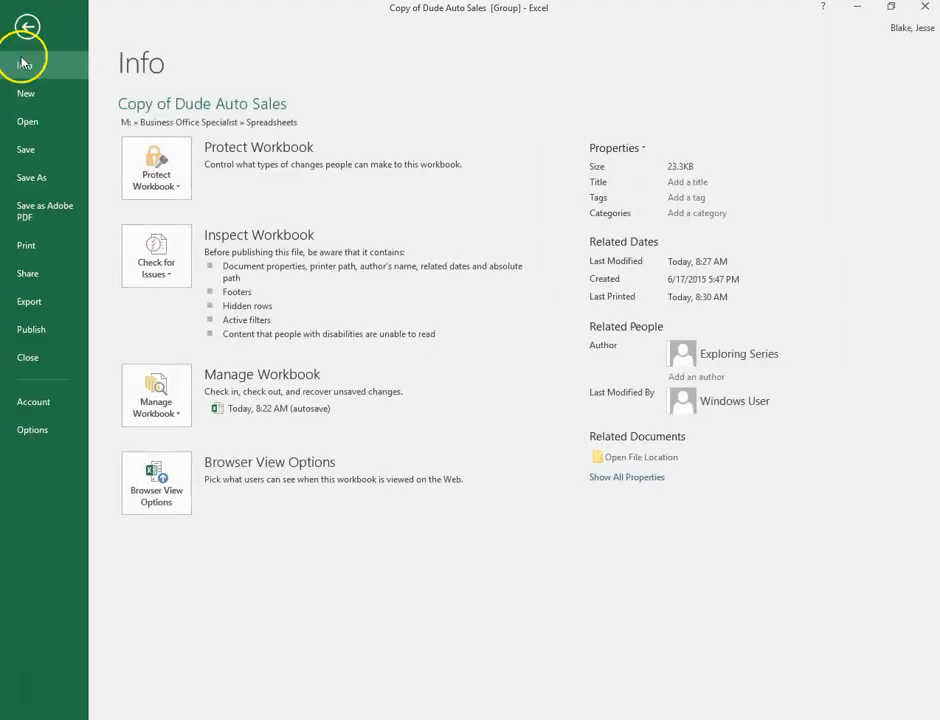
{"action": "left_click", "coordinate": [26, 177]}
{"action": "left_click", "coordinate": [180, 357]}
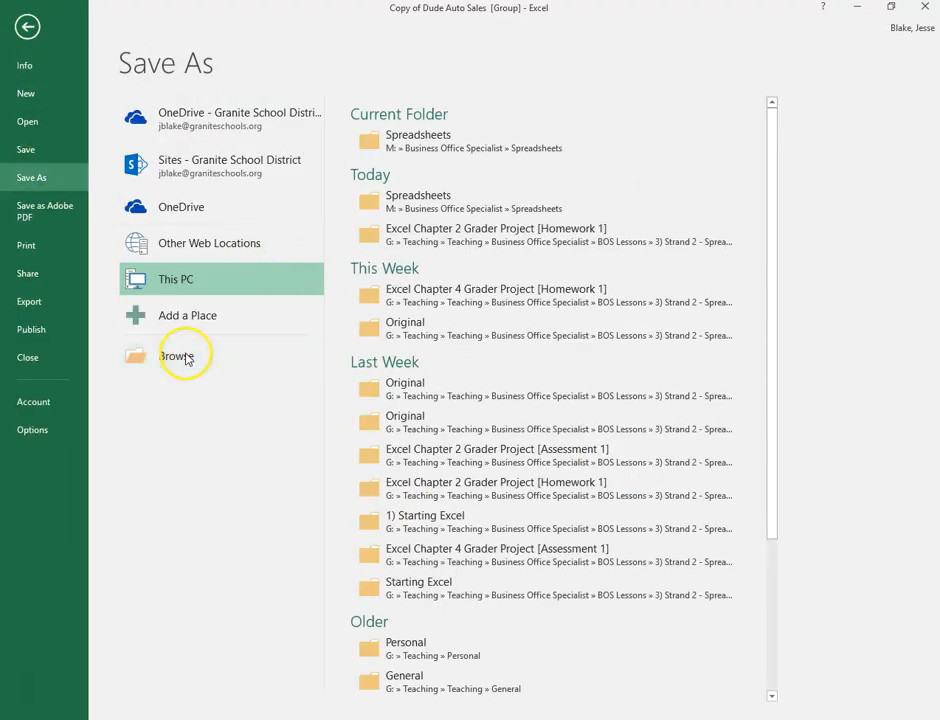
{"action": "double_click", "coordinate": [208, 134]}
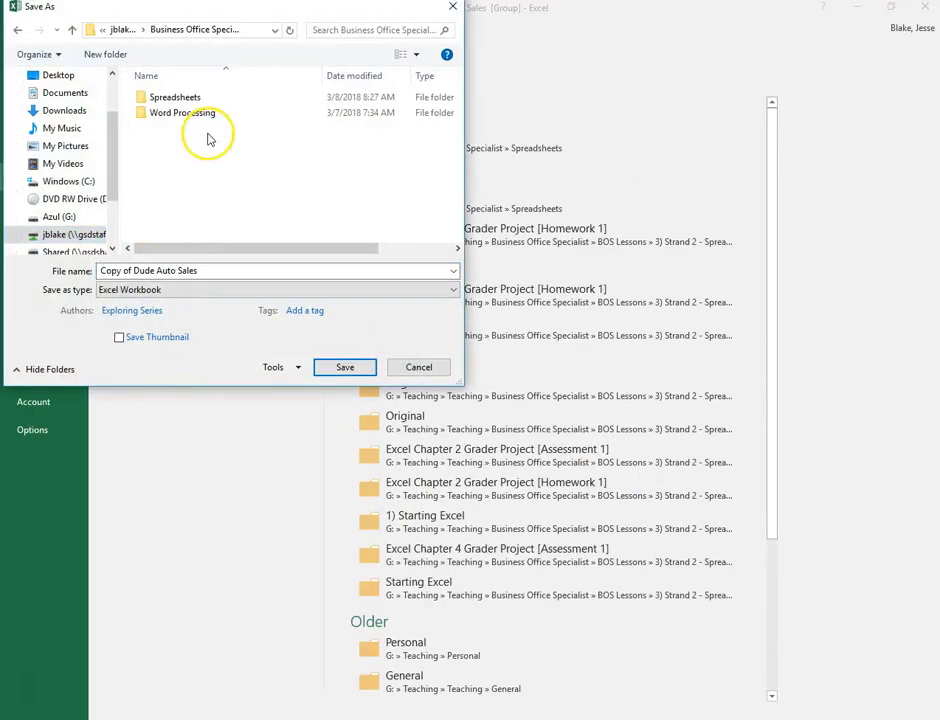
{"action": "double_click", "coordinate": [195, 99]}
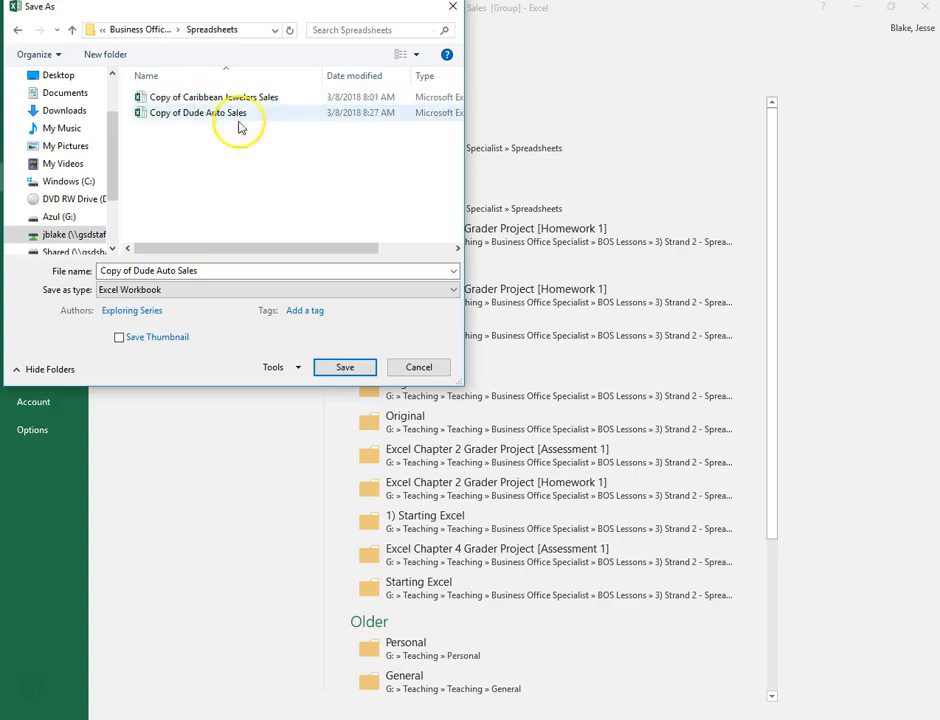
{"action": "left_click", "coordinate": [343, 368]}
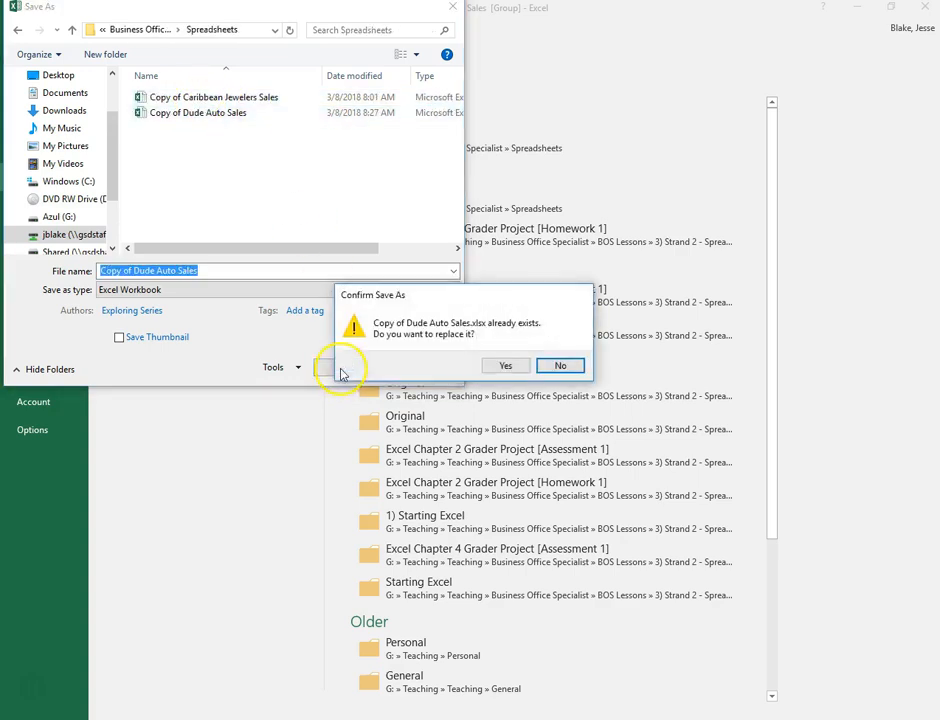
{"action": "left_click", "coordinate": [507, 366]}
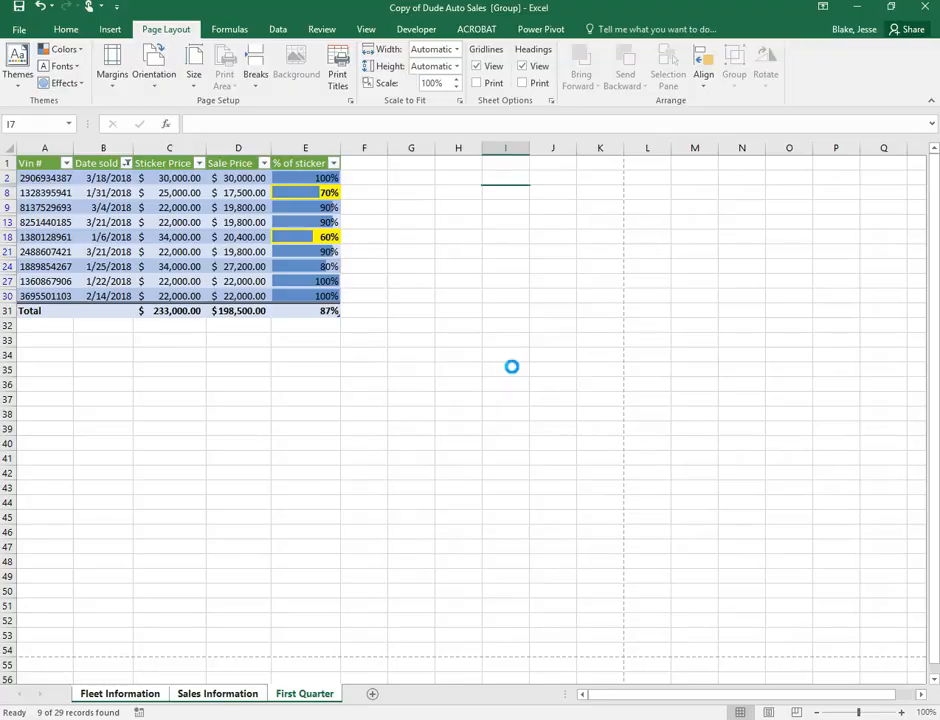
{"action": "left_click", "coordinate": [505, 472]}
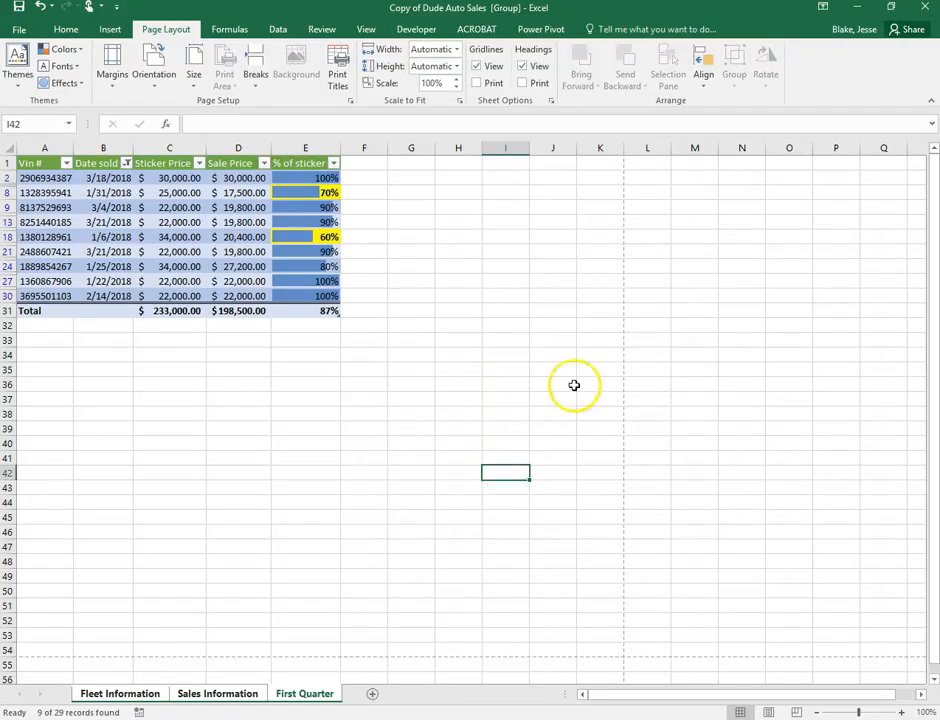
Close Excel and move on in Canvas to the next course item, the exit assessment
{"action": "left_click", "coordinate": [925, 8]}
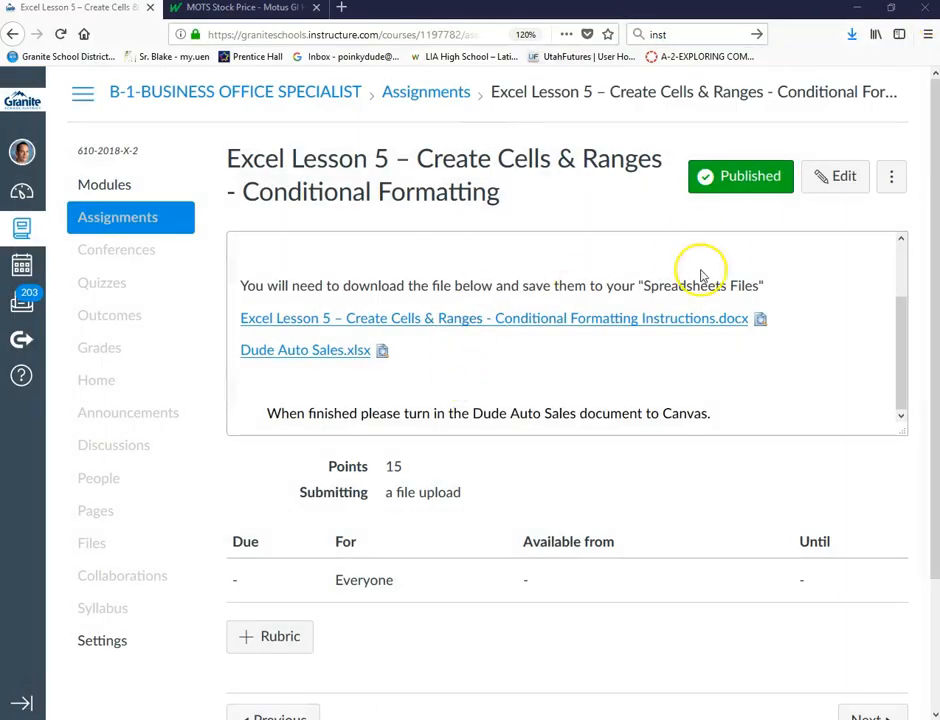
{"action": "scroll", "coordinate": [728, 444], "scroll_direction": "down", "scroll_amount": 1}
{"action": "scroll", "coordinate": [728, 444], "scroll_direction": "down", "scroll_amount": 2}
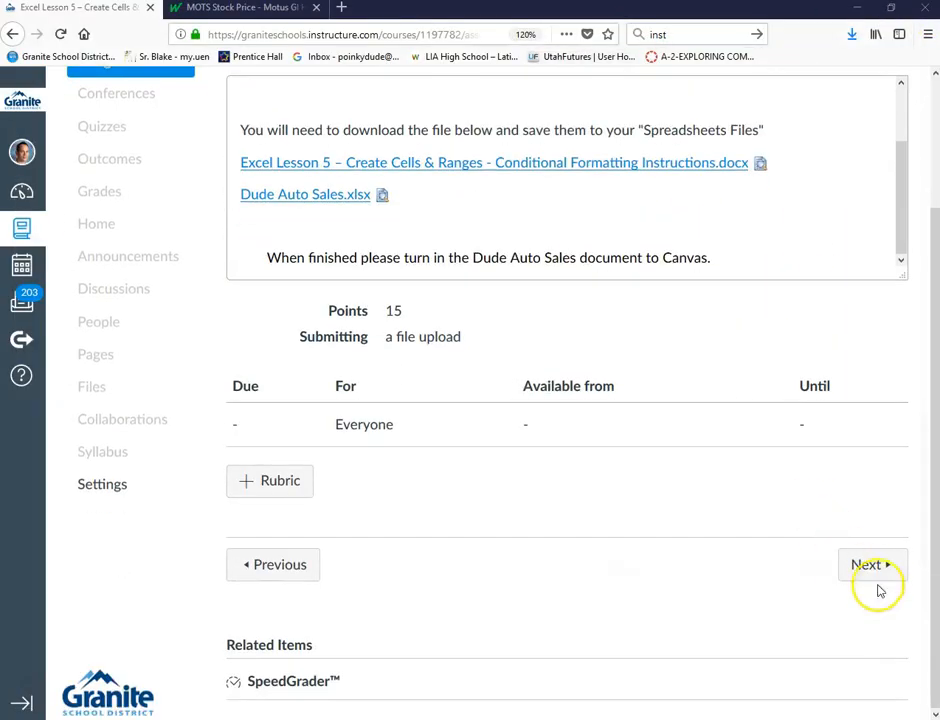
{"action": "left_click", "coordinate": [875, 565]}
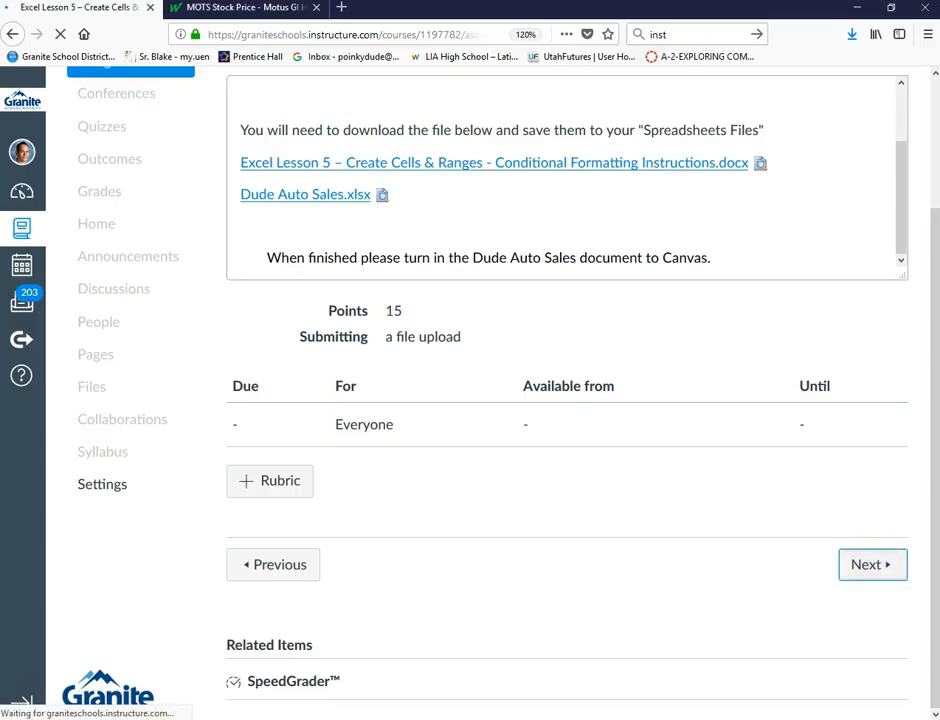